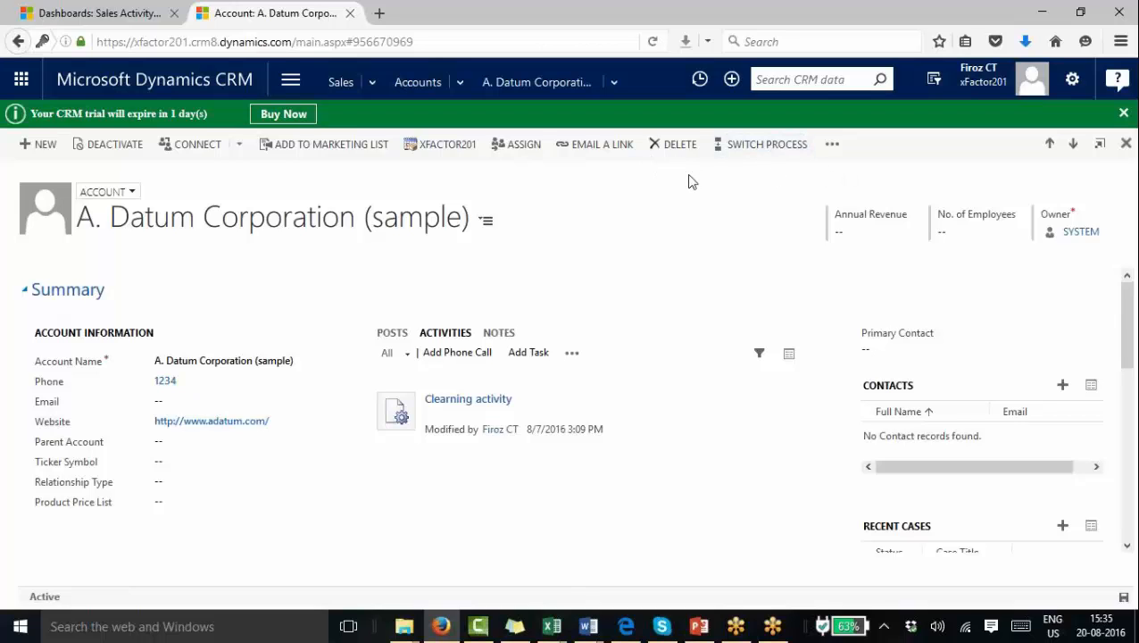
Open the form editor for the A. Datum Corporation account's form and show the form's business rules.
left_click(834, 145)
left_click(865, 176)
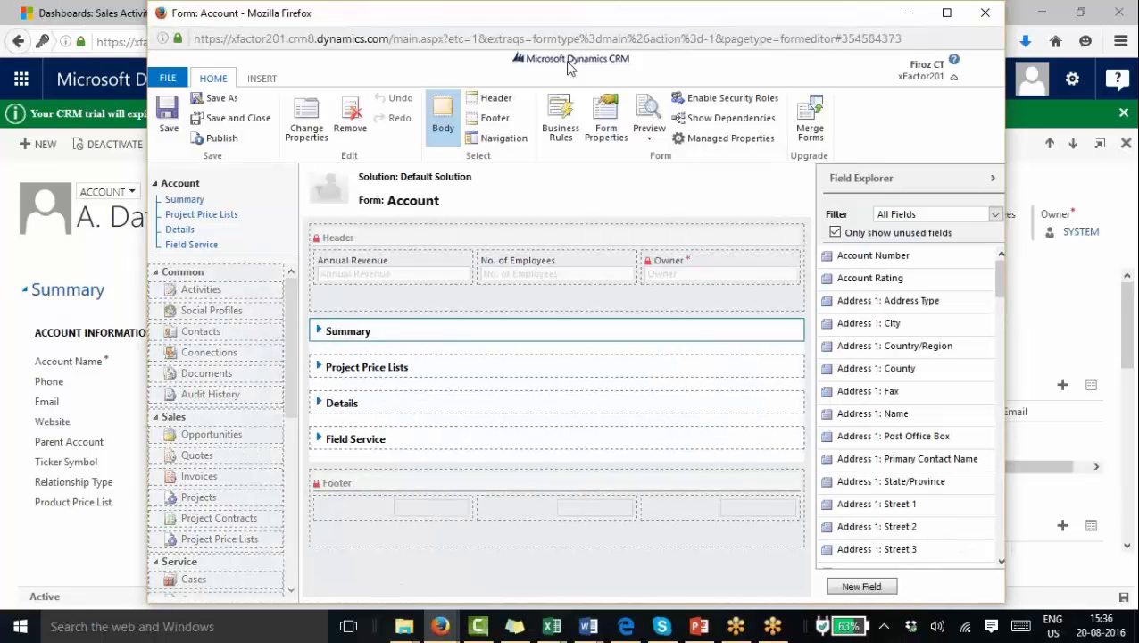
double_click(631, 19)
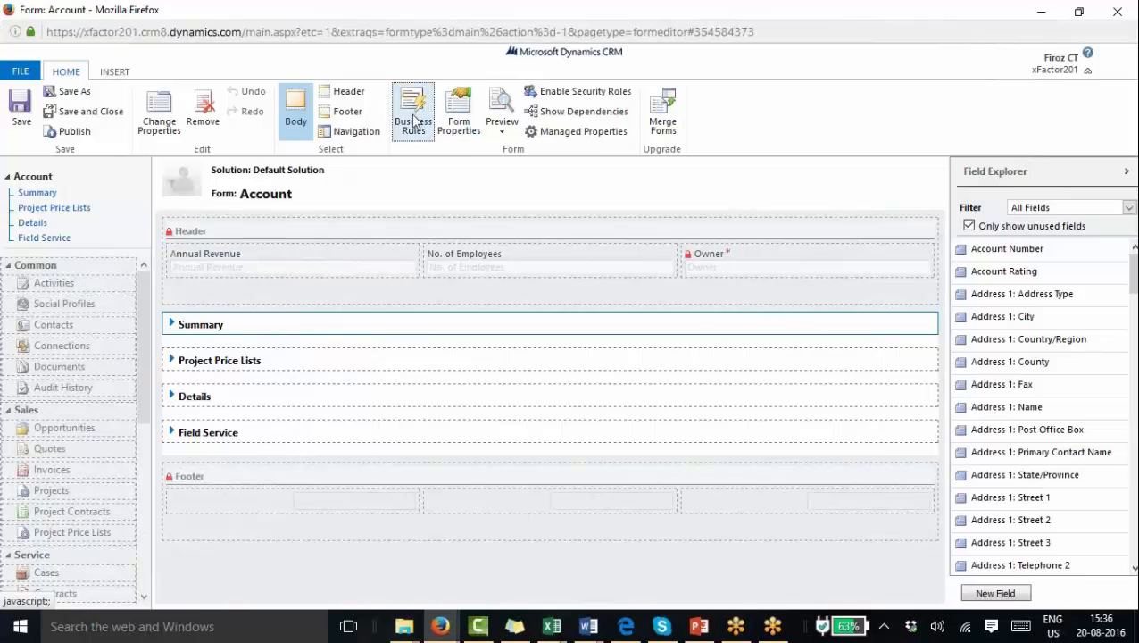
left_click(418, 127)
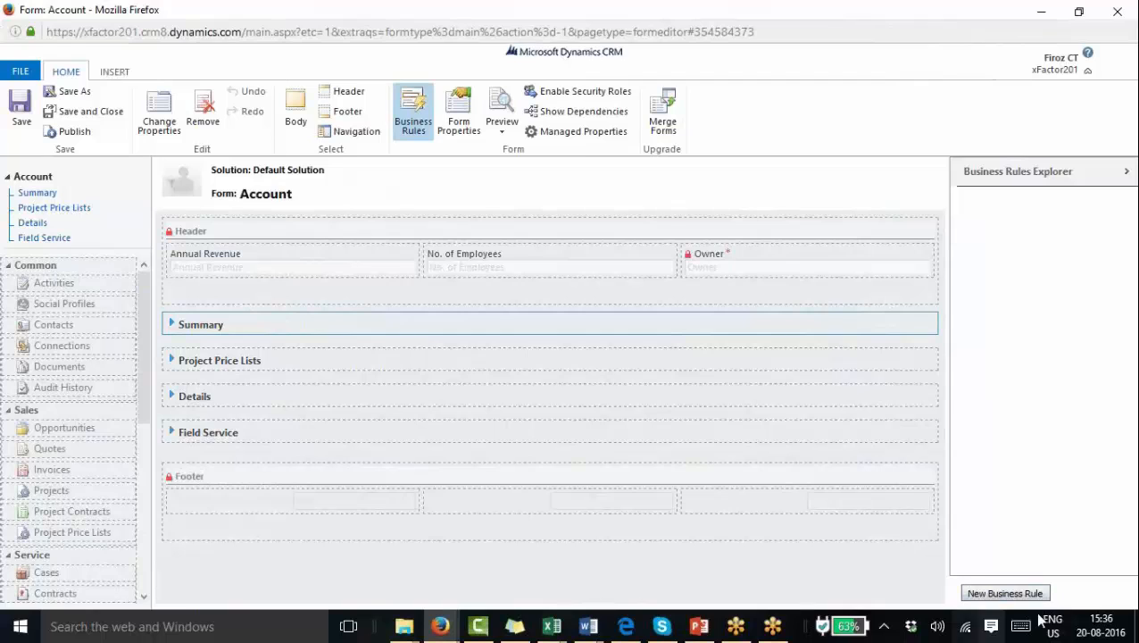
Switch to PowerPoint to check the slide on ways to access business rules, and return to the CRM account record.
left_click(699, 626)
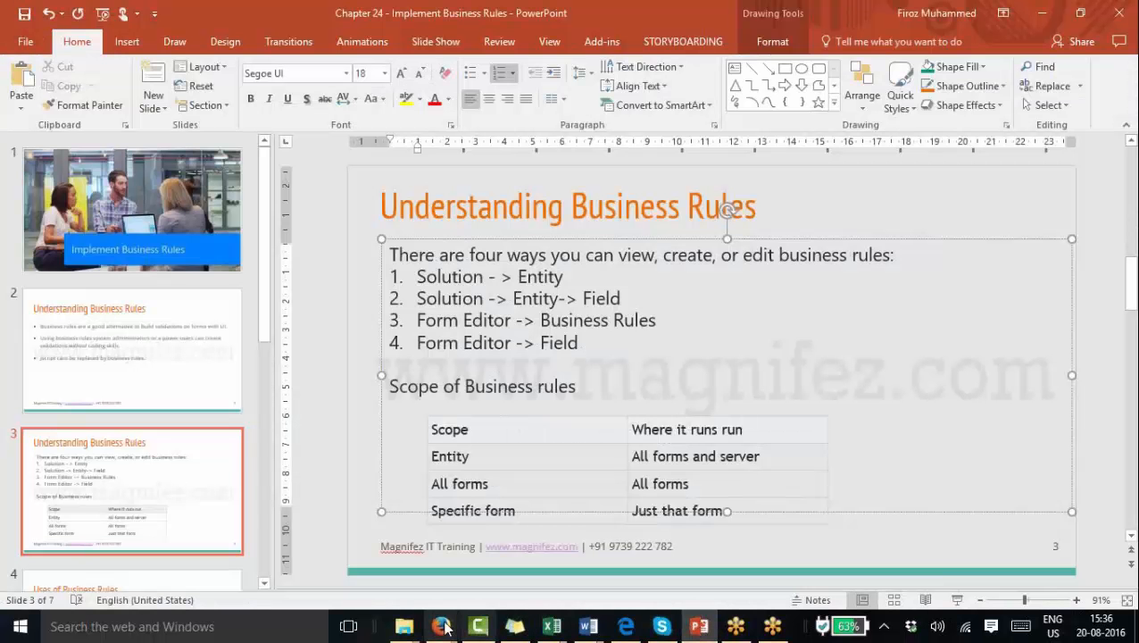
mouse_move(427, 620)
left_click(374, 544)
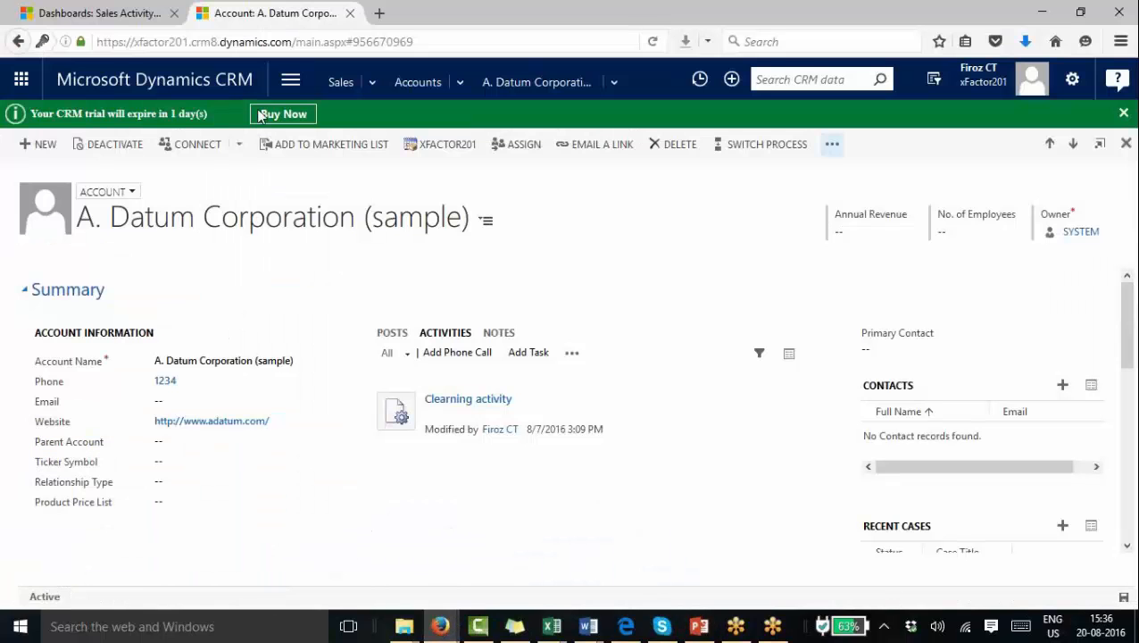
Go to the Customizations area in the CRM settings and open the default solution for customizing the system.
left_click(286, 81)
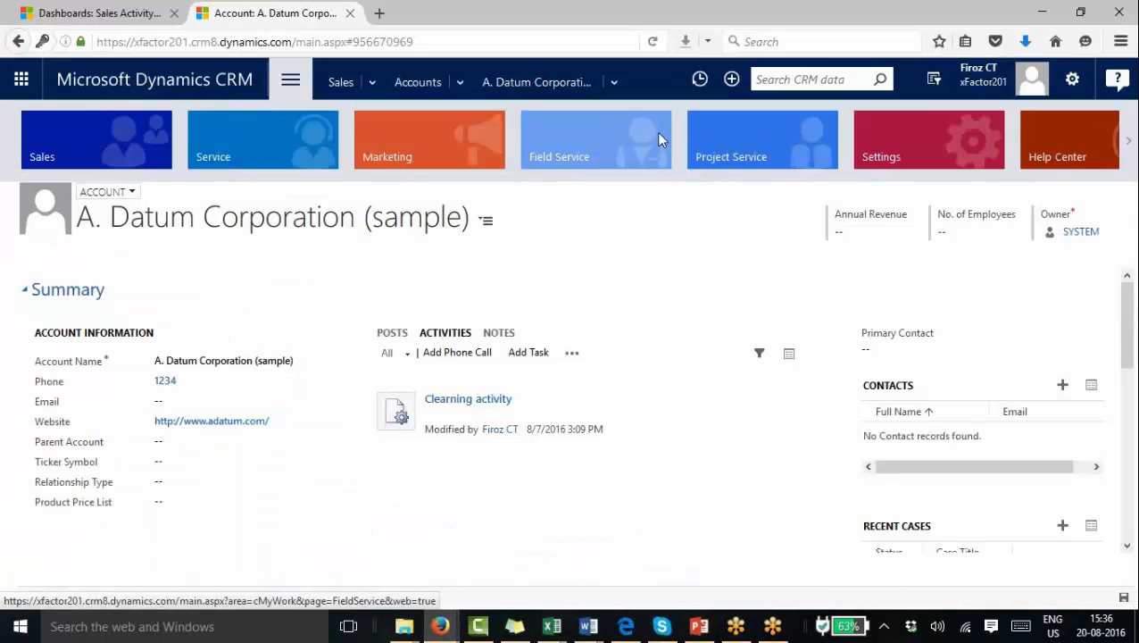
left_click(872, 155)
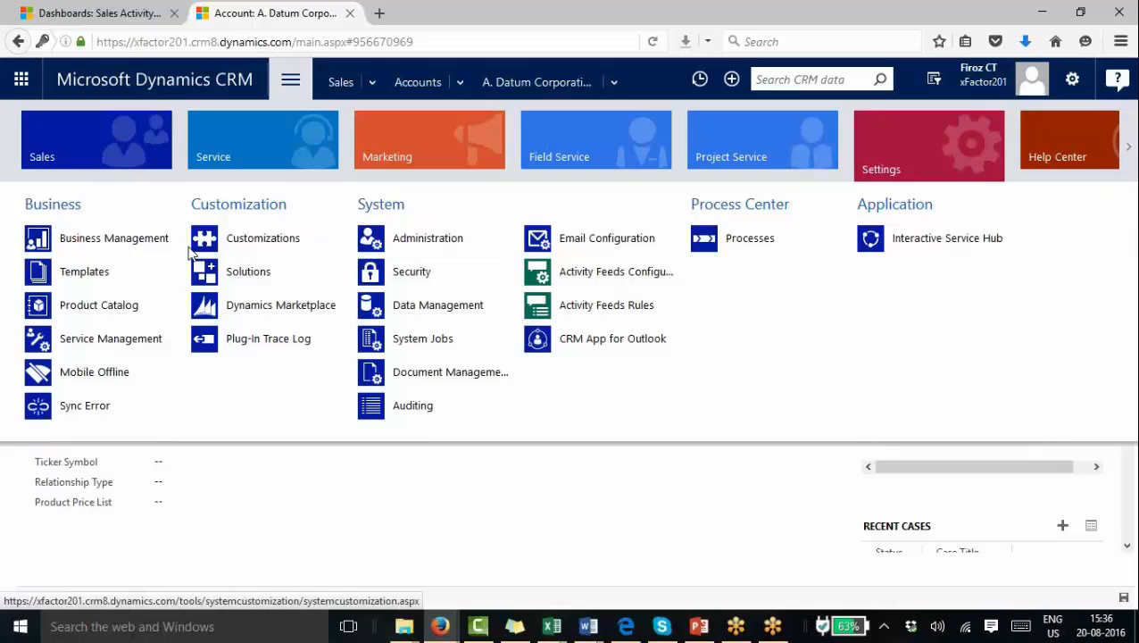
left_click(246, 247)
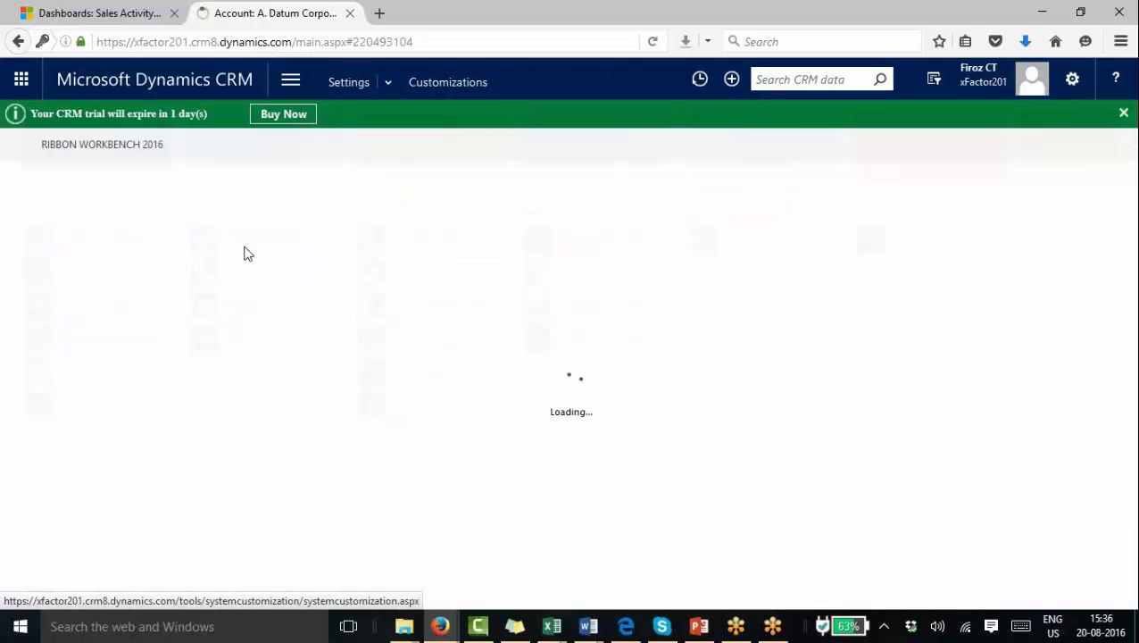
left_click(144, 248)
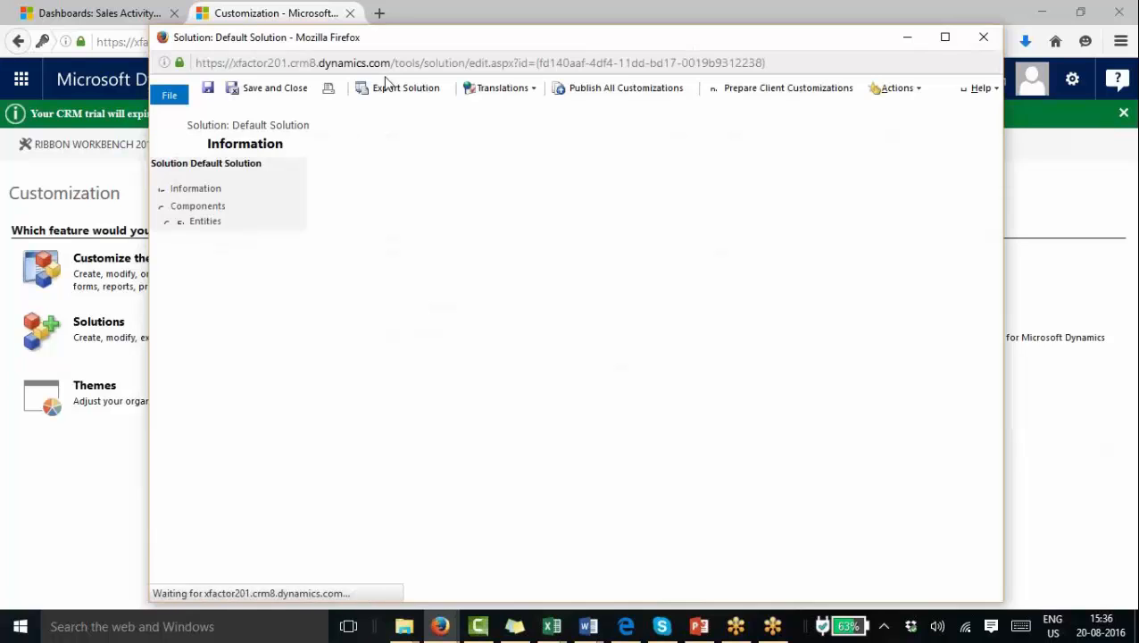
List the Account entity's forms in the default solution and open the main form named Account.
left_click(179, 225)
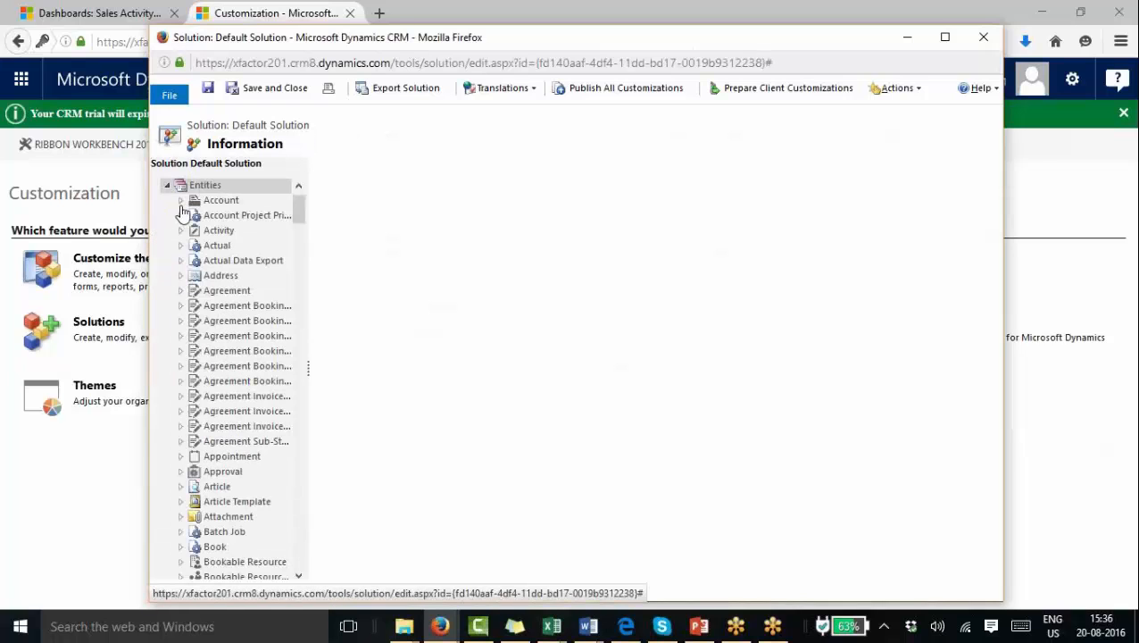
left_click(182, 205)
left_click(232, 241)
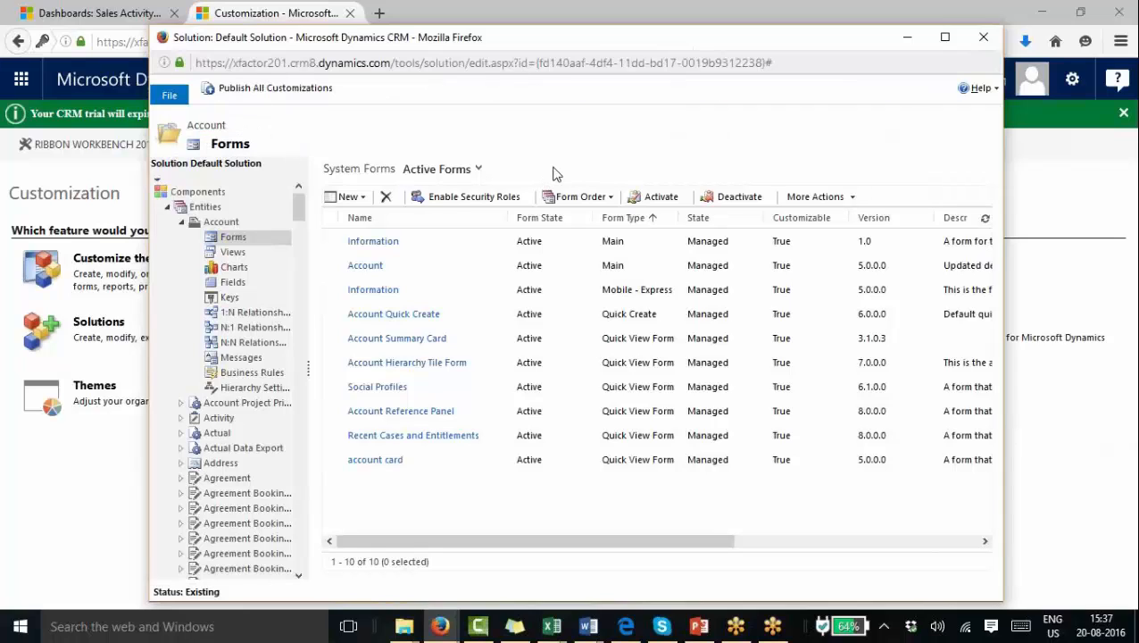
double_click(456, 266)
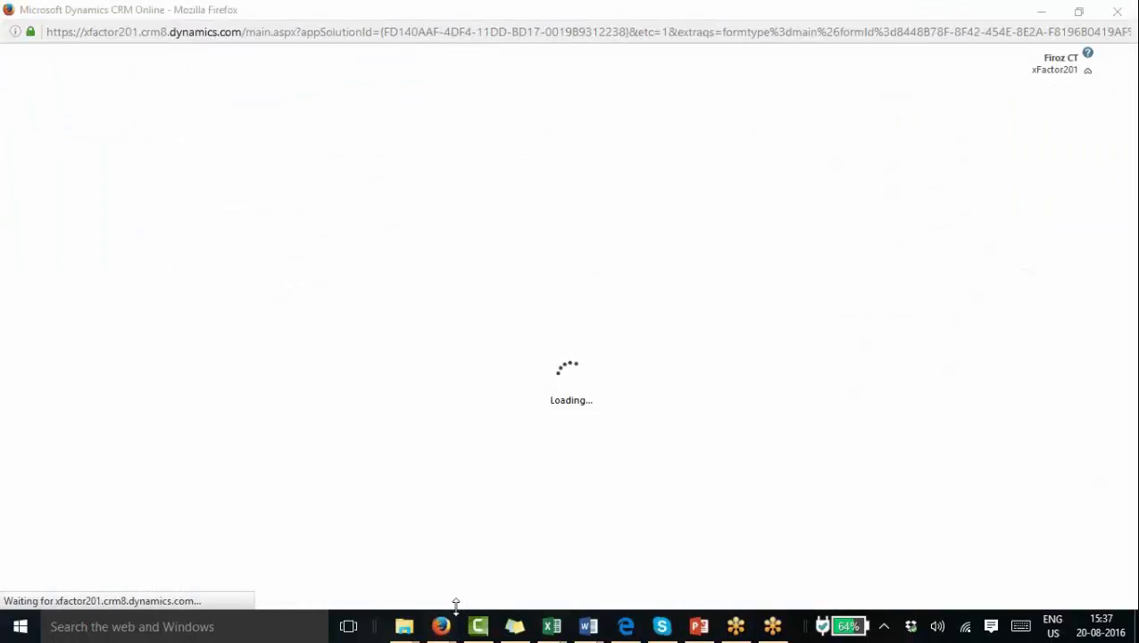
Return to the default solution window, view the business rules of the Account entity's accountnumber field, and close the field window.
mouse_move(456, 611)
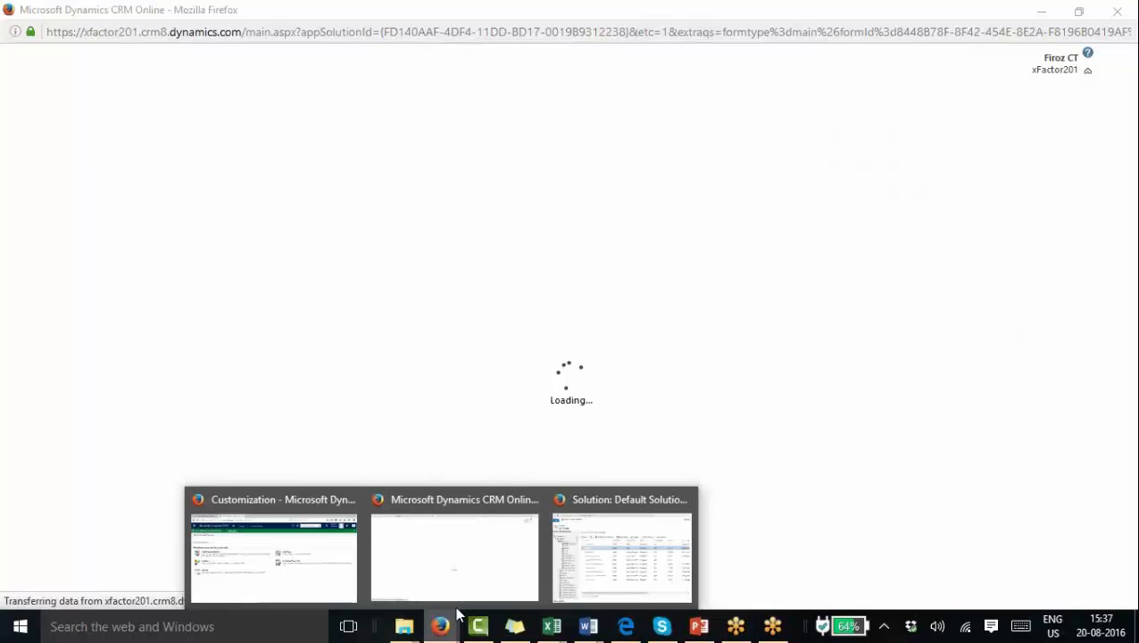
left_click(353, 556)
left_click(405, 554)
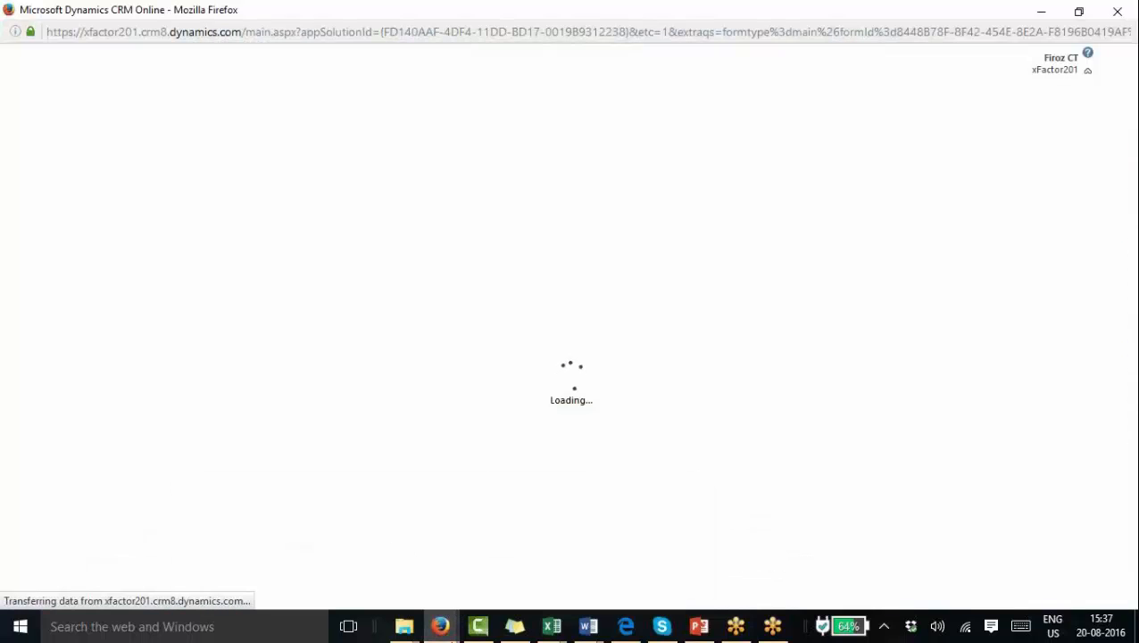
mouse_move(453, 636)
left_click(584, 574)
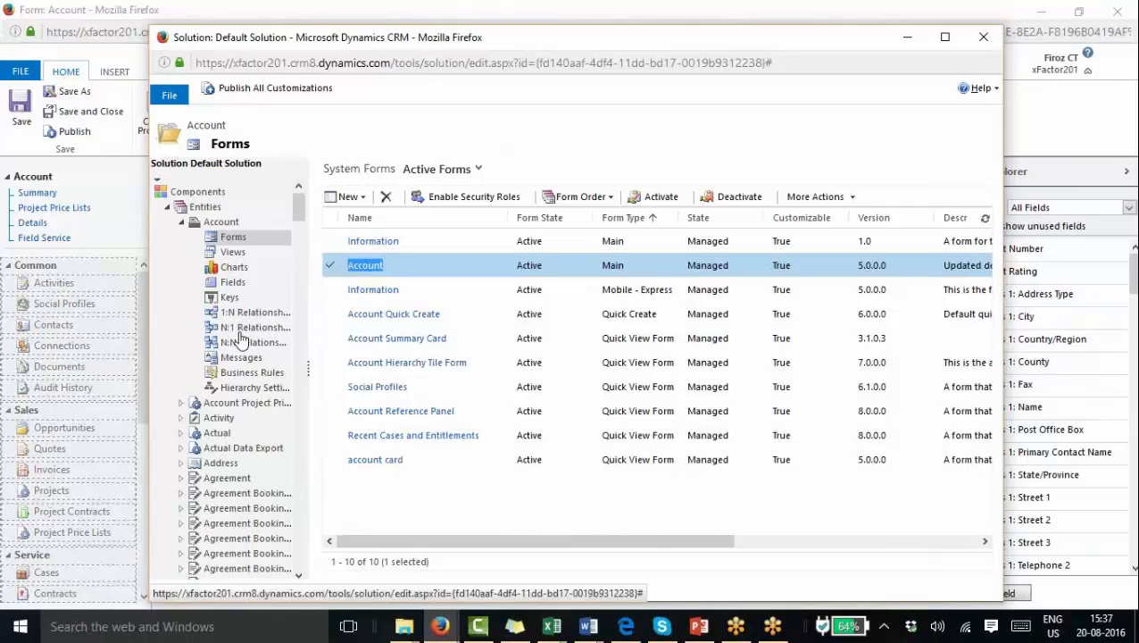
left_click(234, 268)
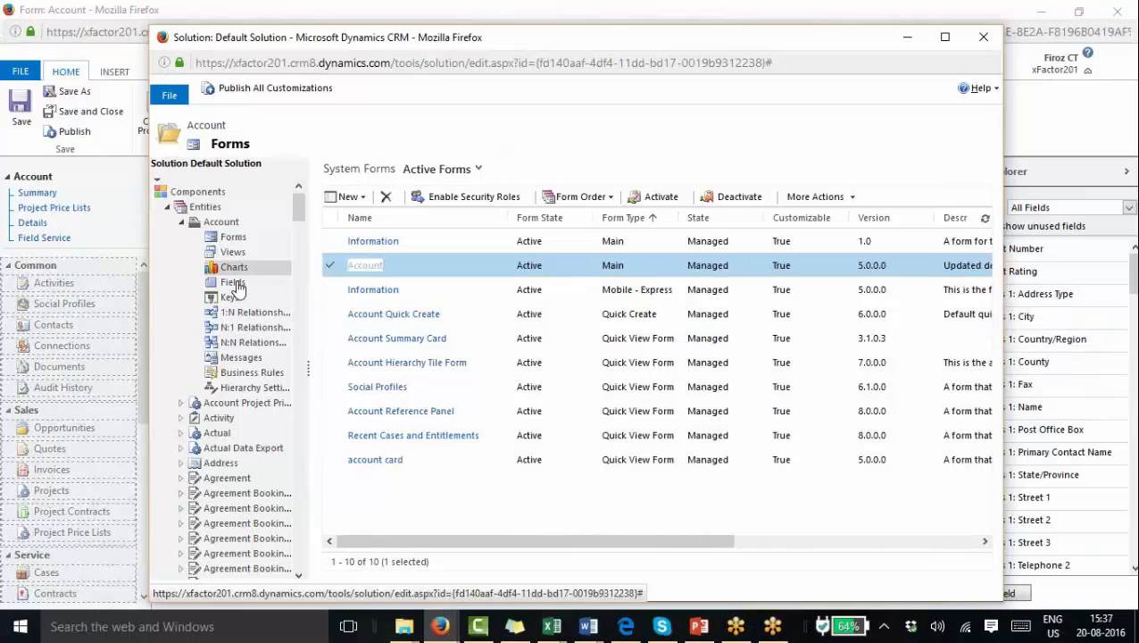
left_click(234, 283)
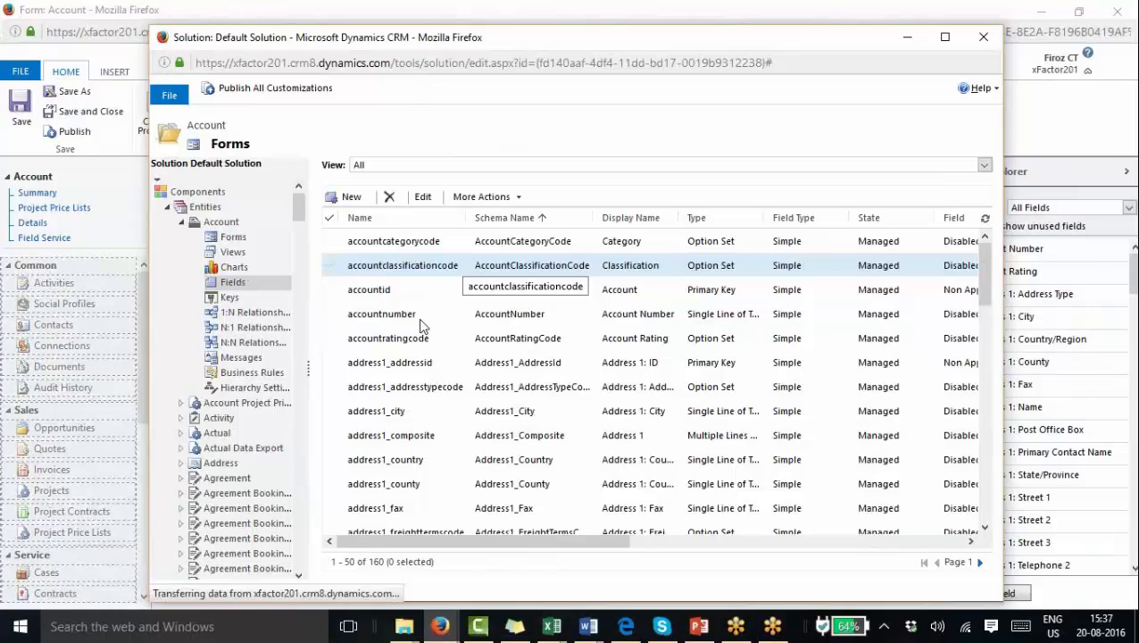
double_click(425, 321)
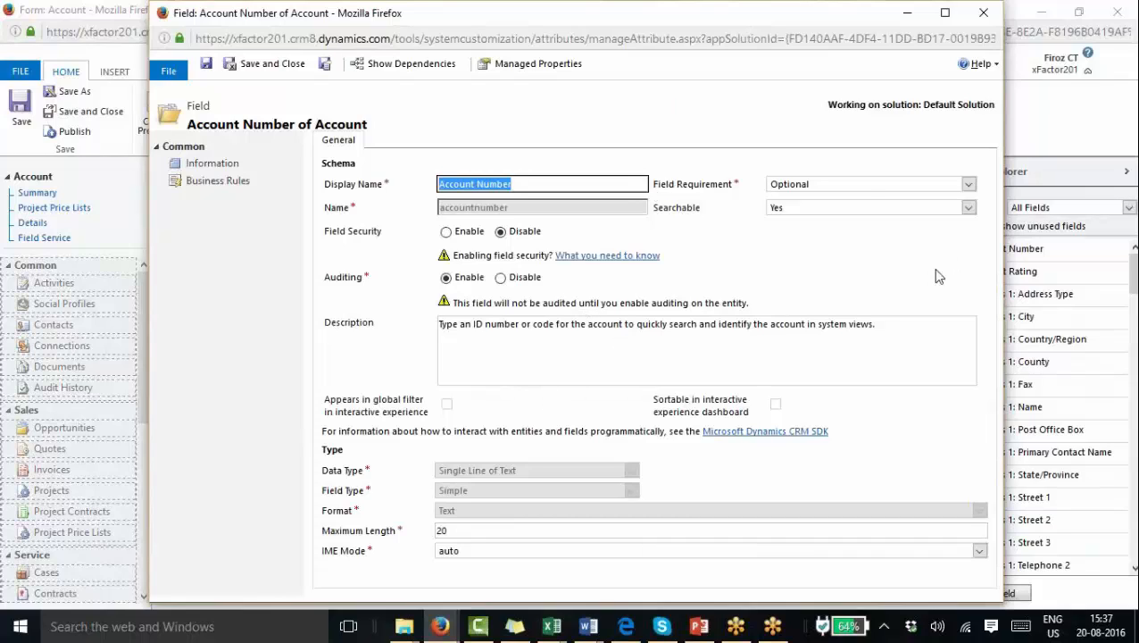
double_click(782, 16)
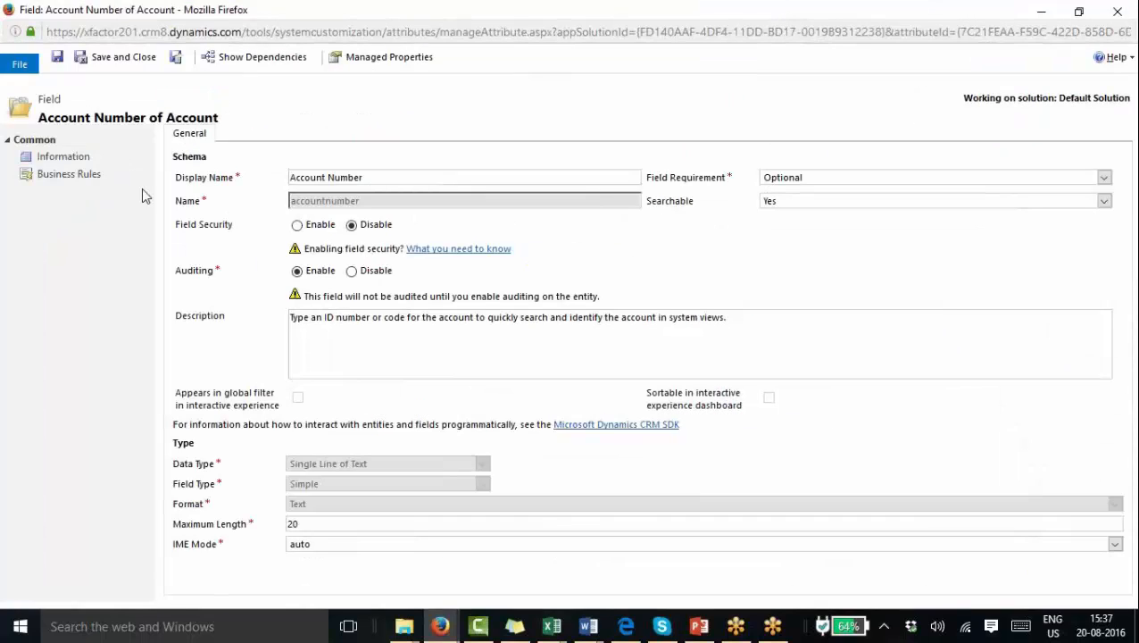
left_click(94, 179)
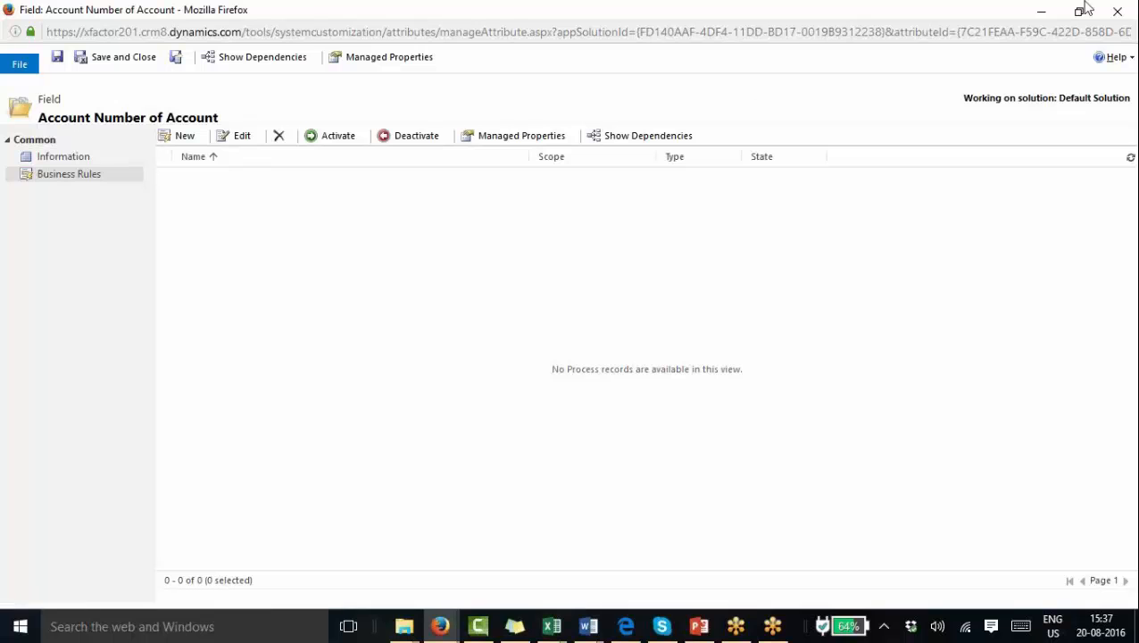
left_click(1117, 10)
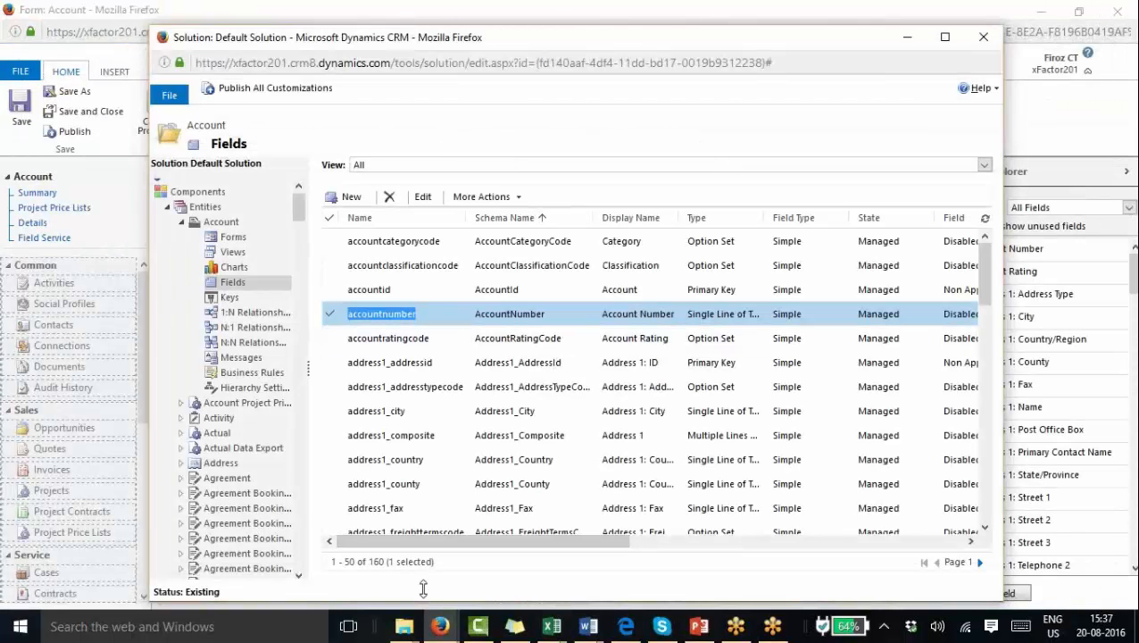
In the Account form editor, view the business rules in the properties of the Summary section's Phone field, and close the properties.
left_click(440, 626)
left_click(459, 533)
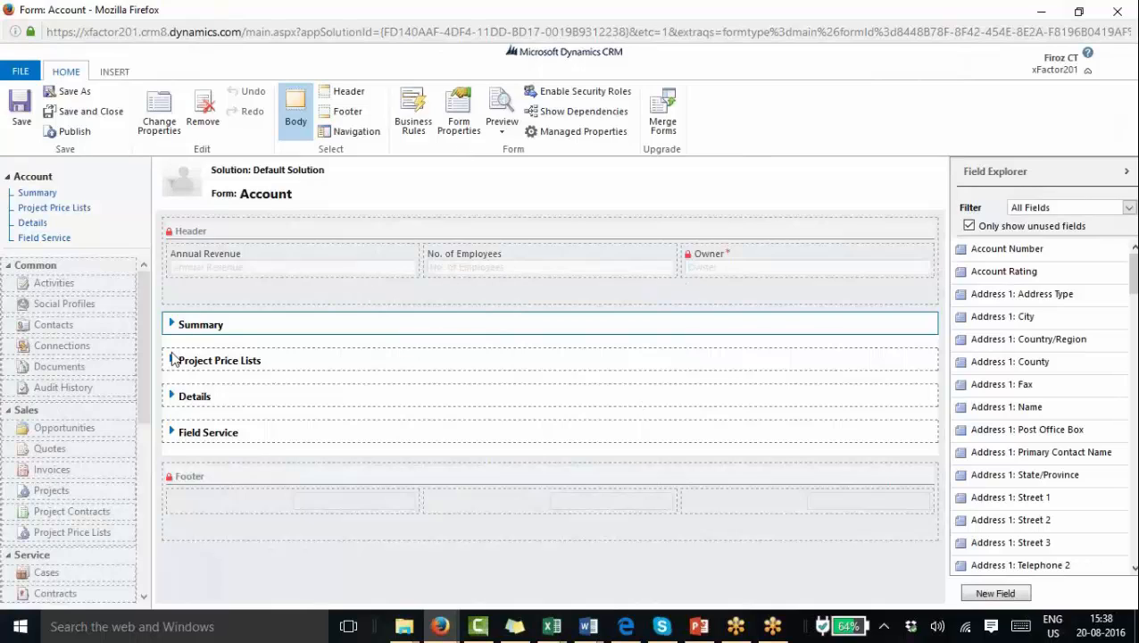
left_click(223, 324)
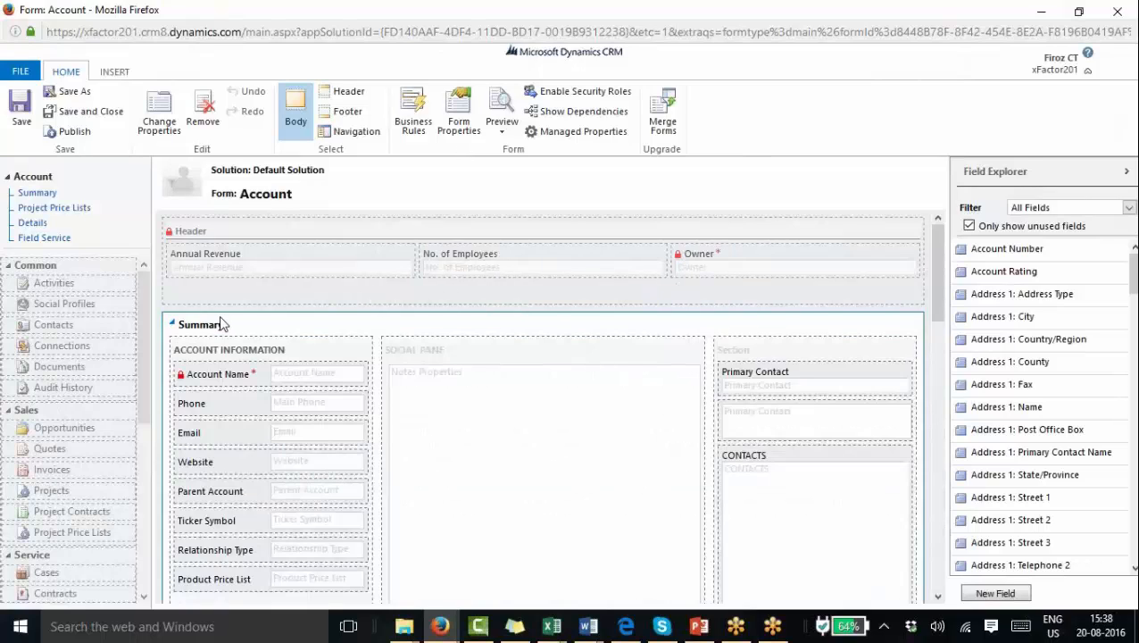
left_click(220, 404)
double_click(219, 404)
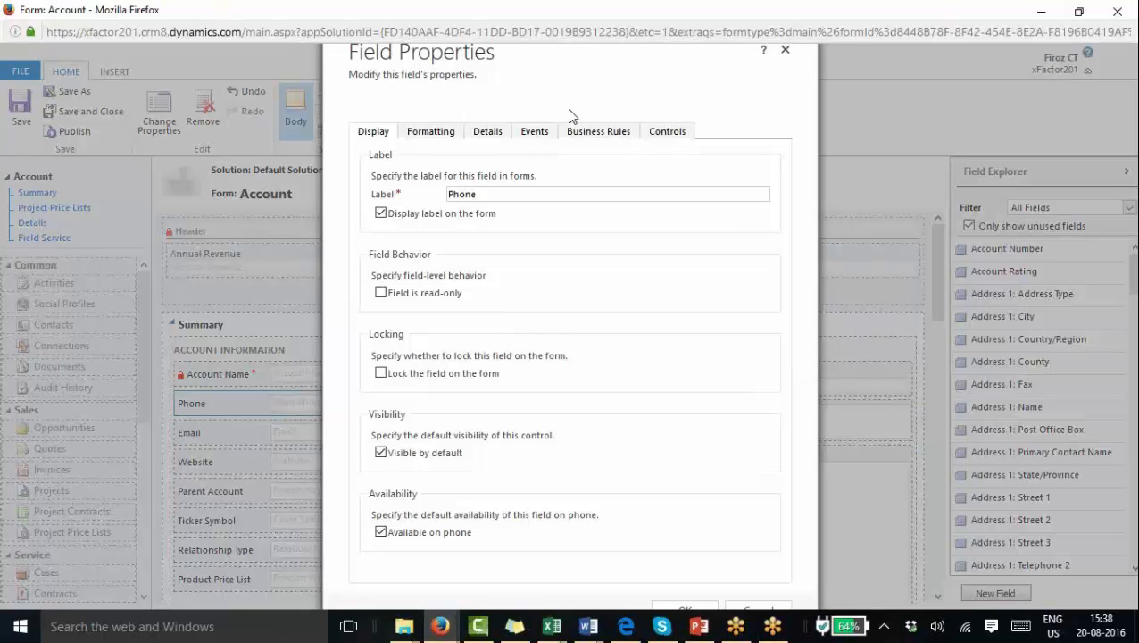
left_click(487, 134)
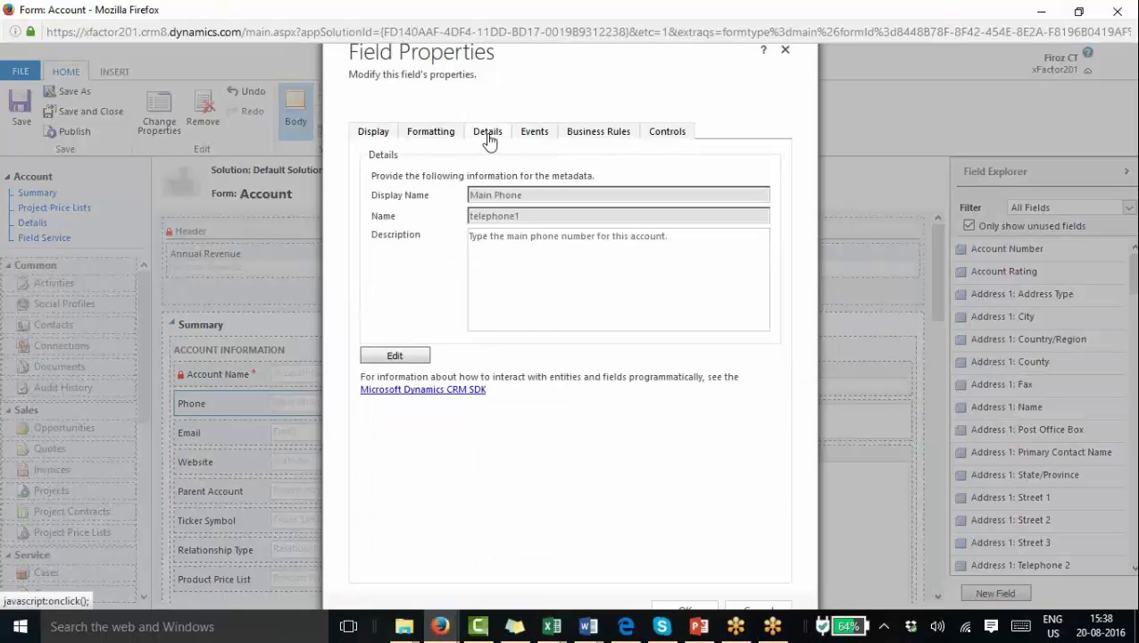
left_click(600, 132)
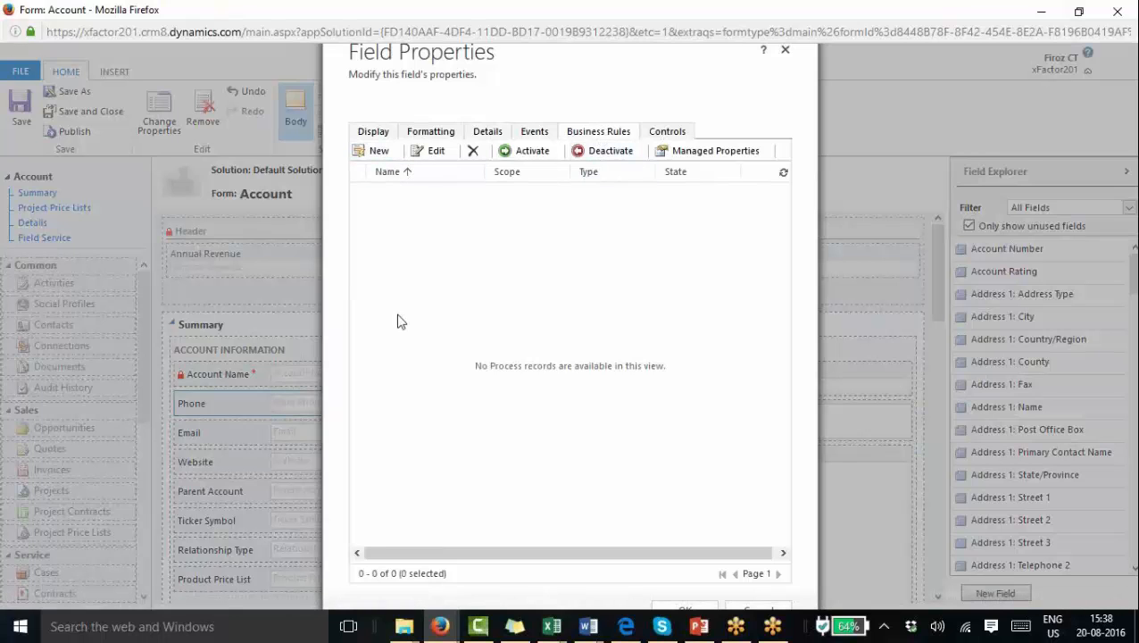
left_click(784, 51)
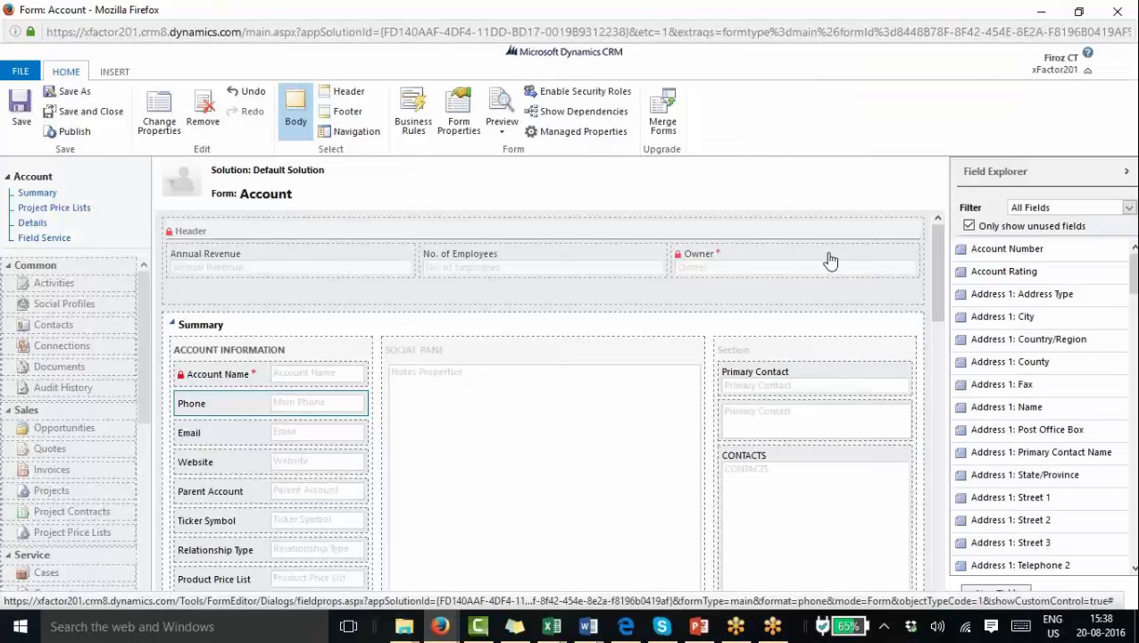
Switch to PowerPoint and review the business rule scope table on the Understanding Business Rules slide.
left_click(697, 627)
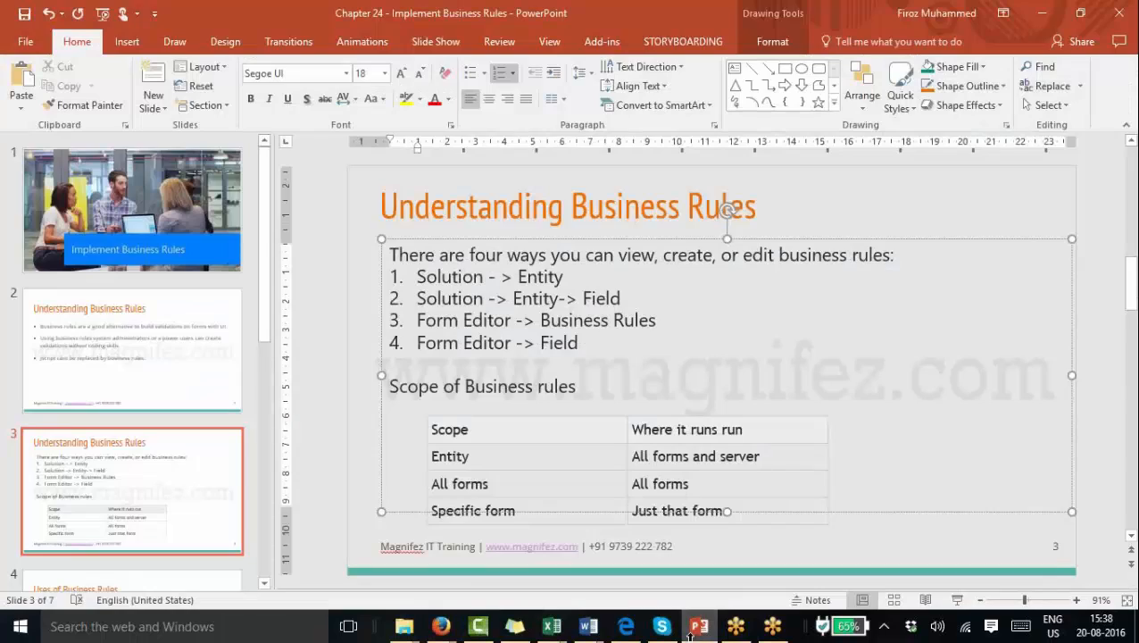
left_click(854, 455)
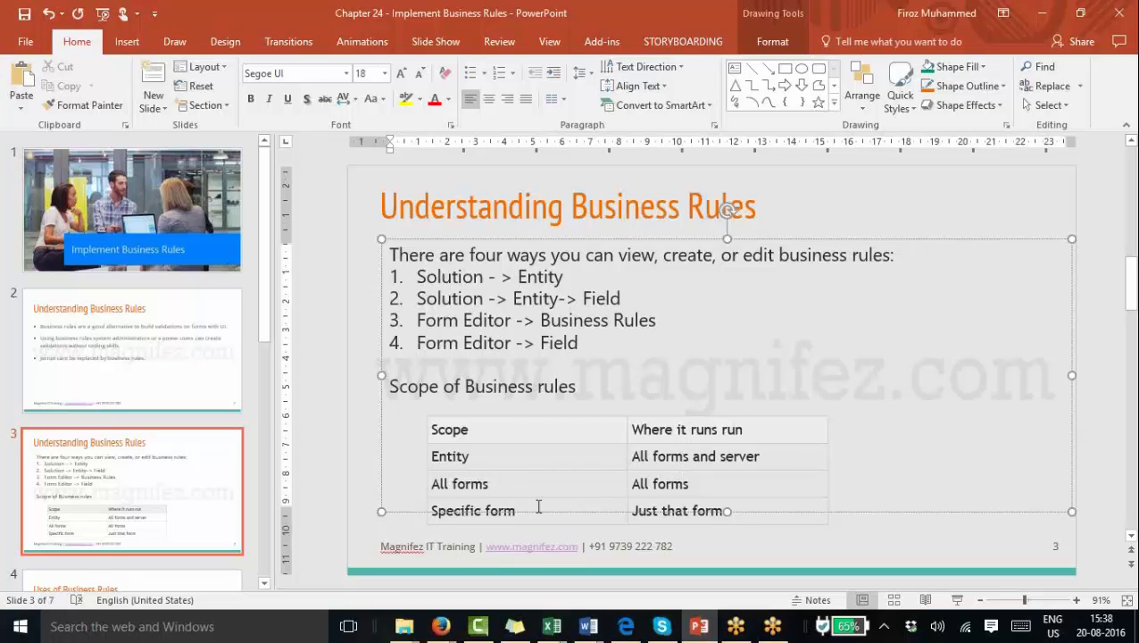
left_click(507, 464)
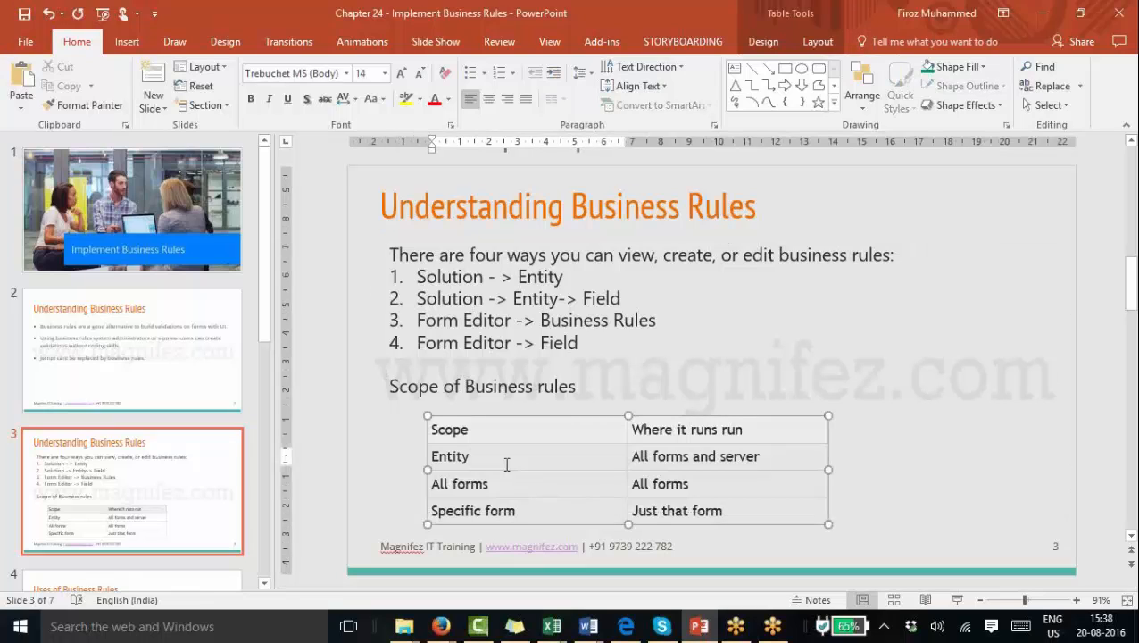
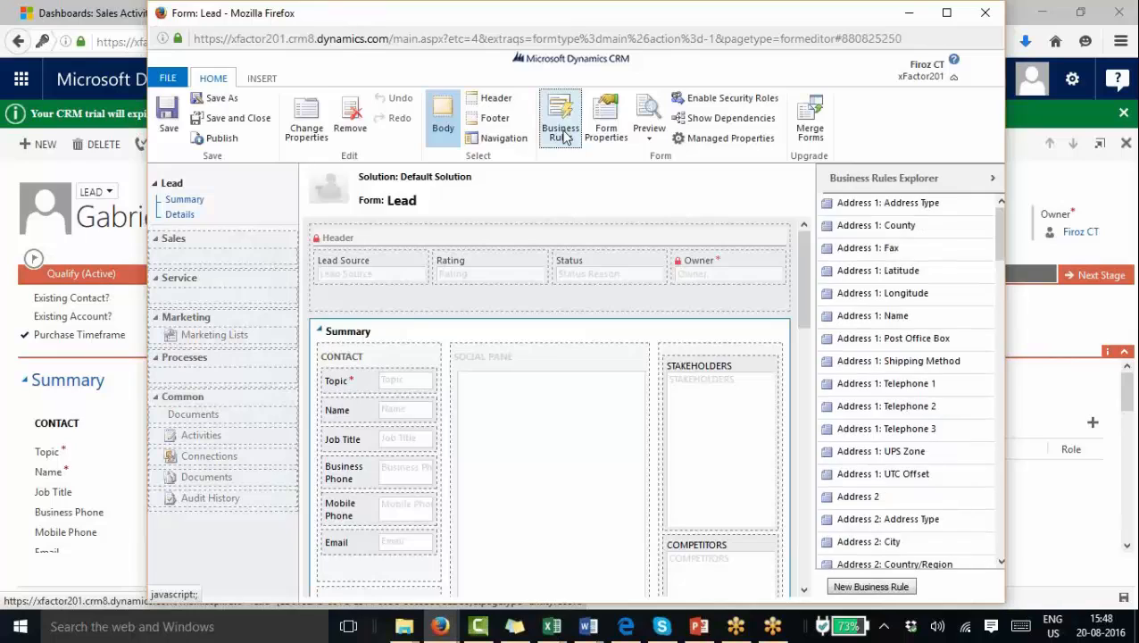
Create a new business rule from the Lead form editor and name it "Offer Discount".
left_click(893, 589)
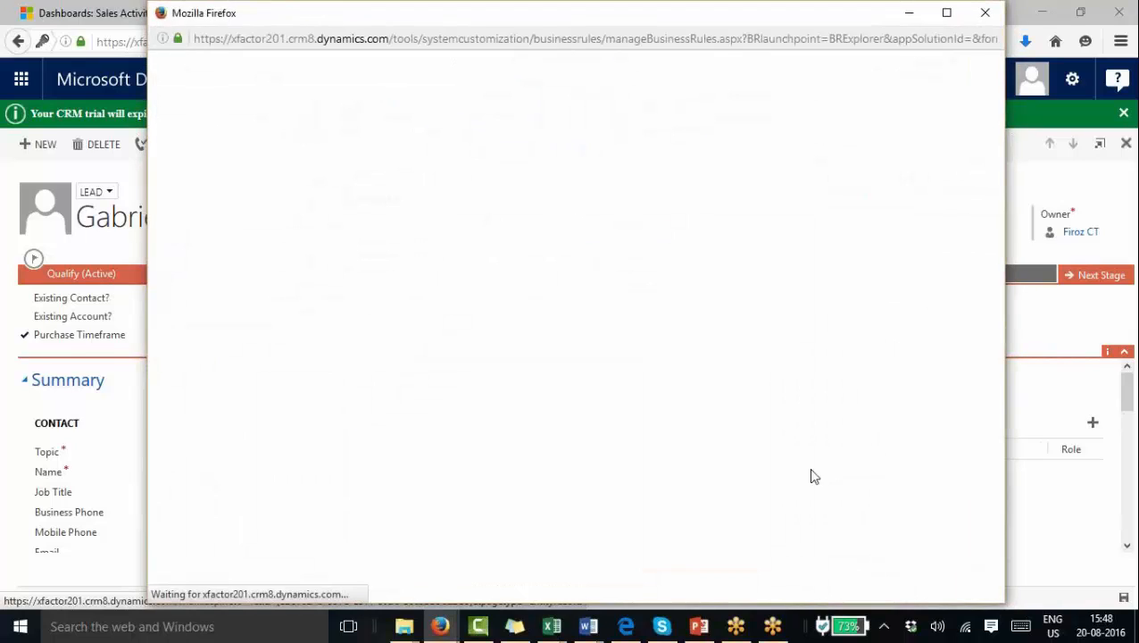
double_click(586, 12)
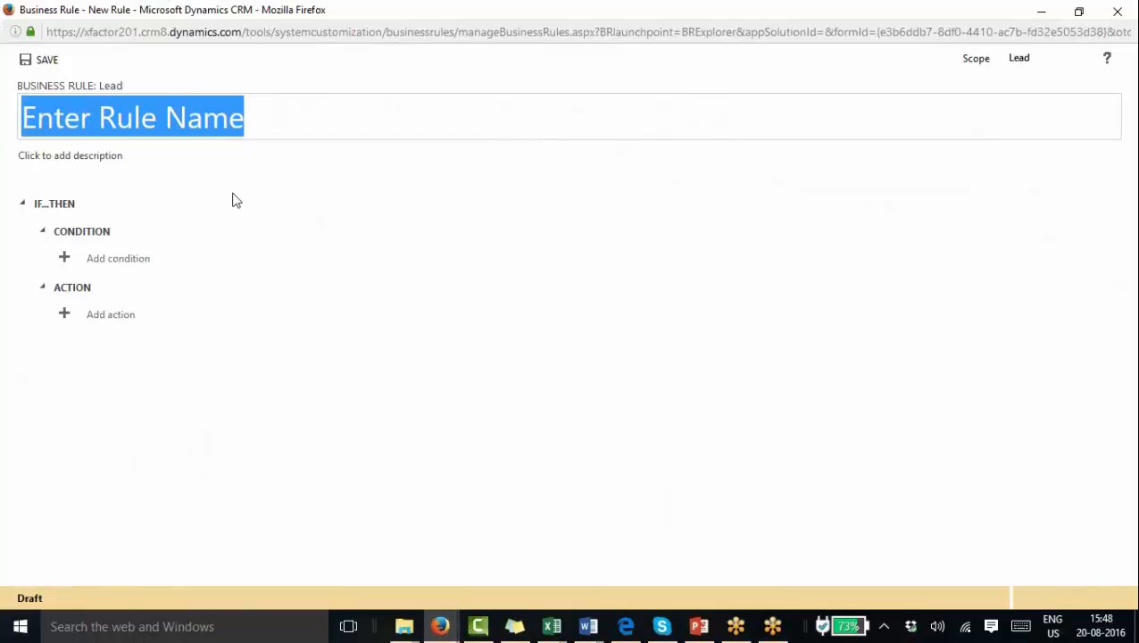
type("Offer")
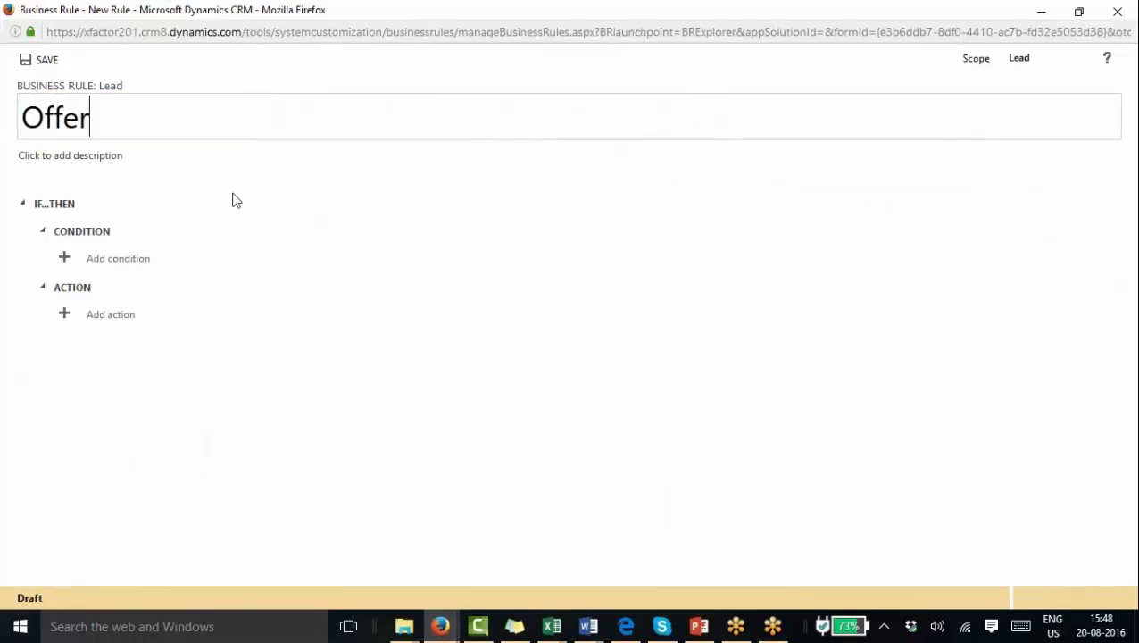
type(" Discount")
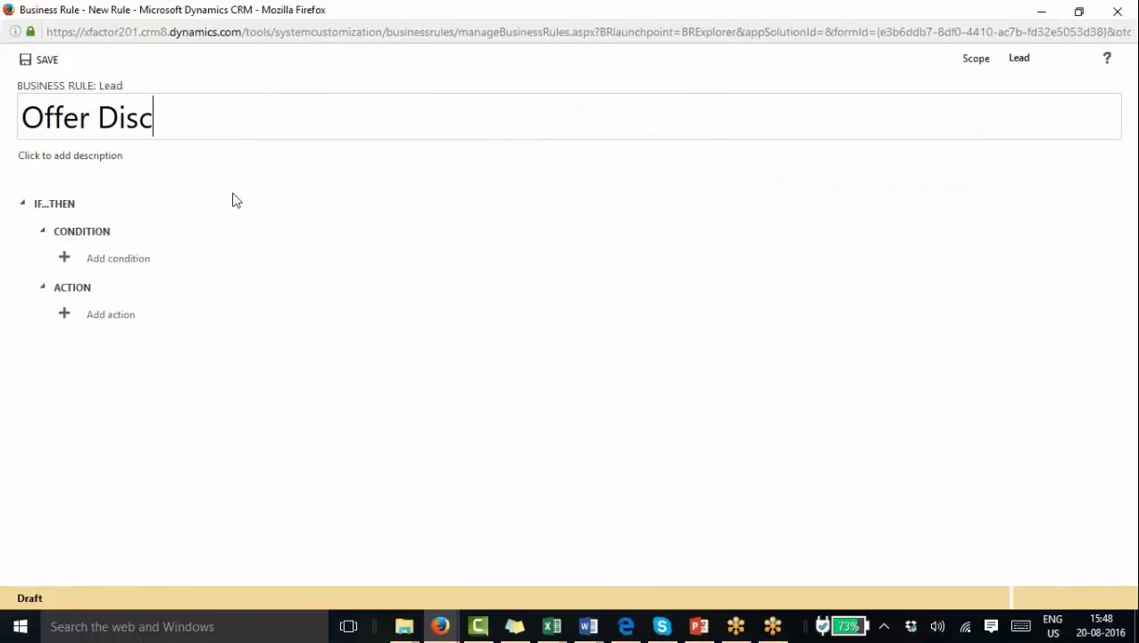
Switch to the open lead record and examine the options of its Rating and Purchase Timeframe fields.
left_click(441, 626)
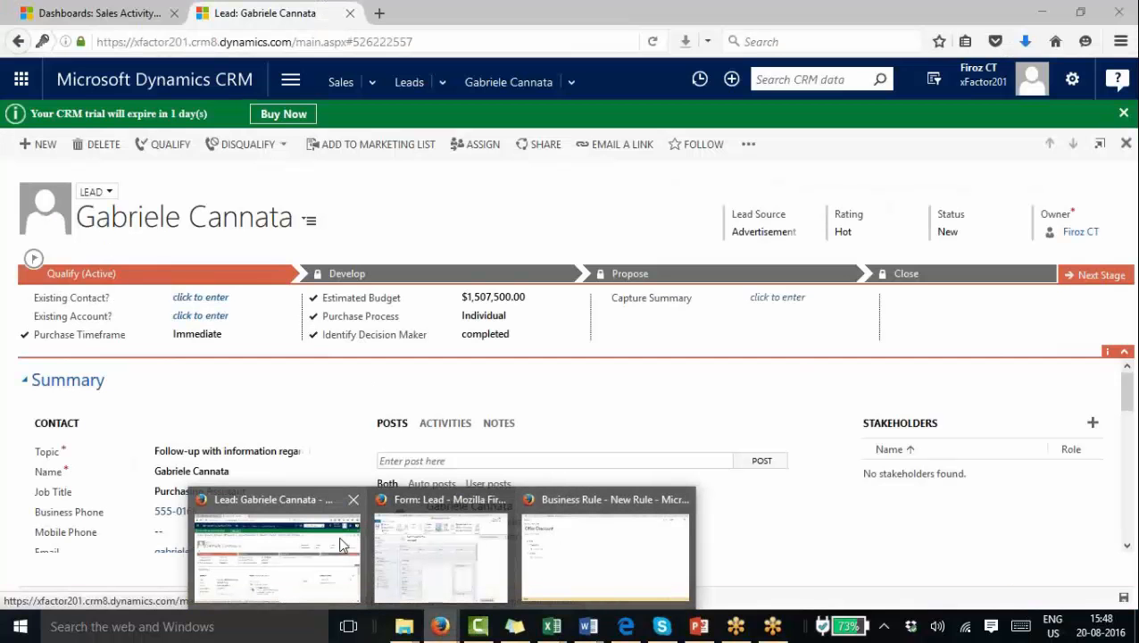
left_click(341, 540)
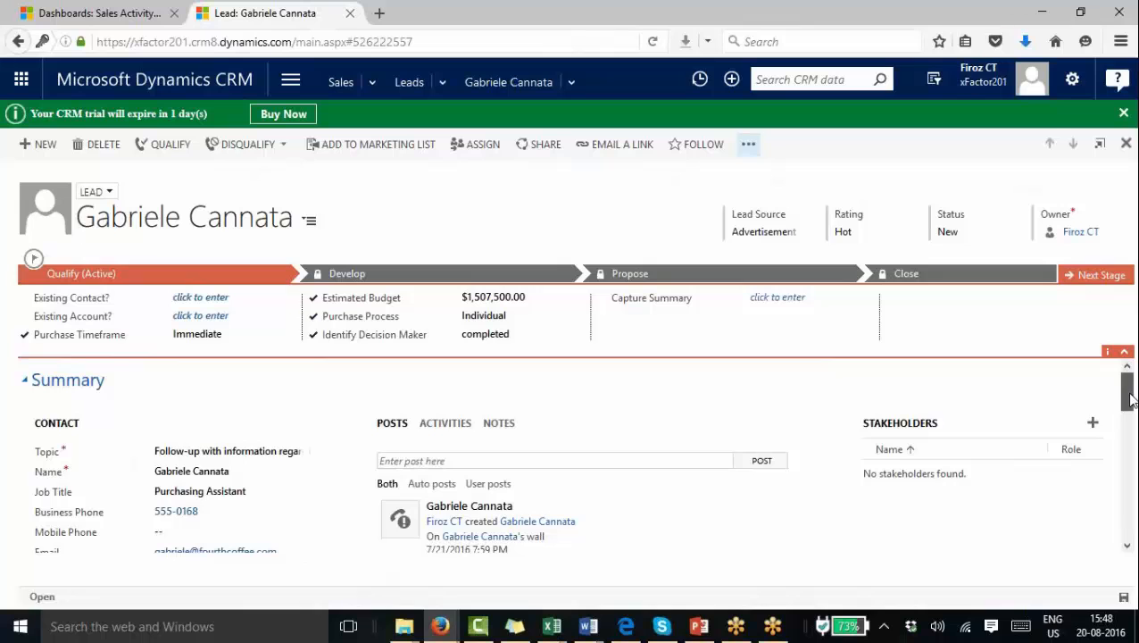
mouse_move(1129, 393)
left_mouse_down()
mouse_move(1121, 533)
mouse_move(1126, 402)
left_mouse_up()
left_click(871, 234)
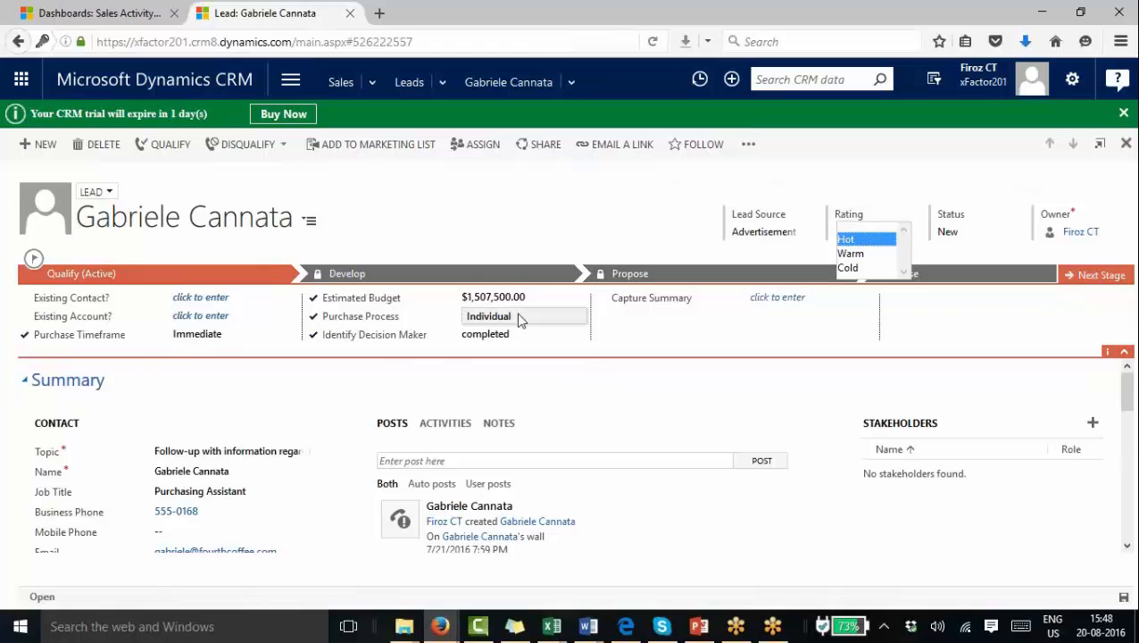
left_click(243, 341)
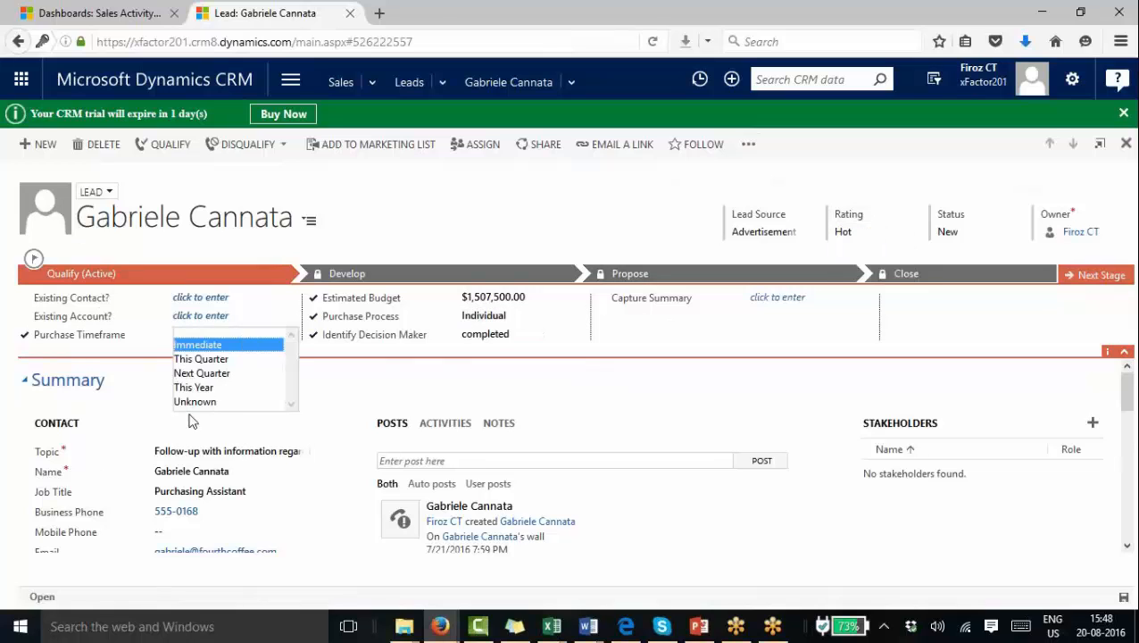
left_click(855, 236)
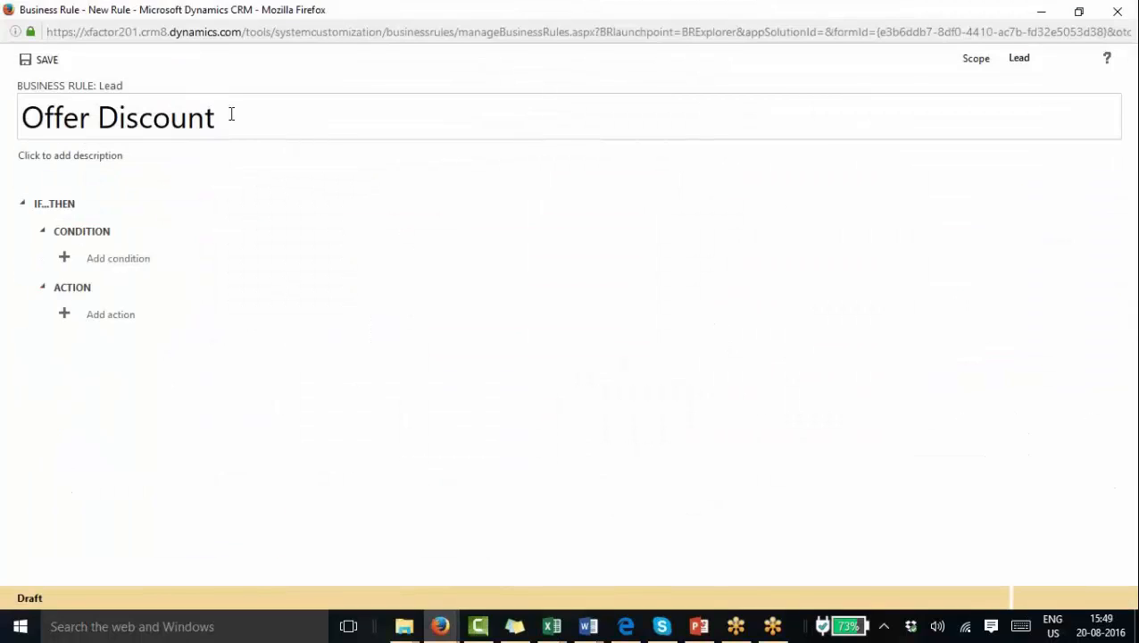
Rename the business rule to "Set Rating as per Purchase timeframe" and try to save it.
left_click_drag(231, 114, 5, 108)
left_click(2, 115)
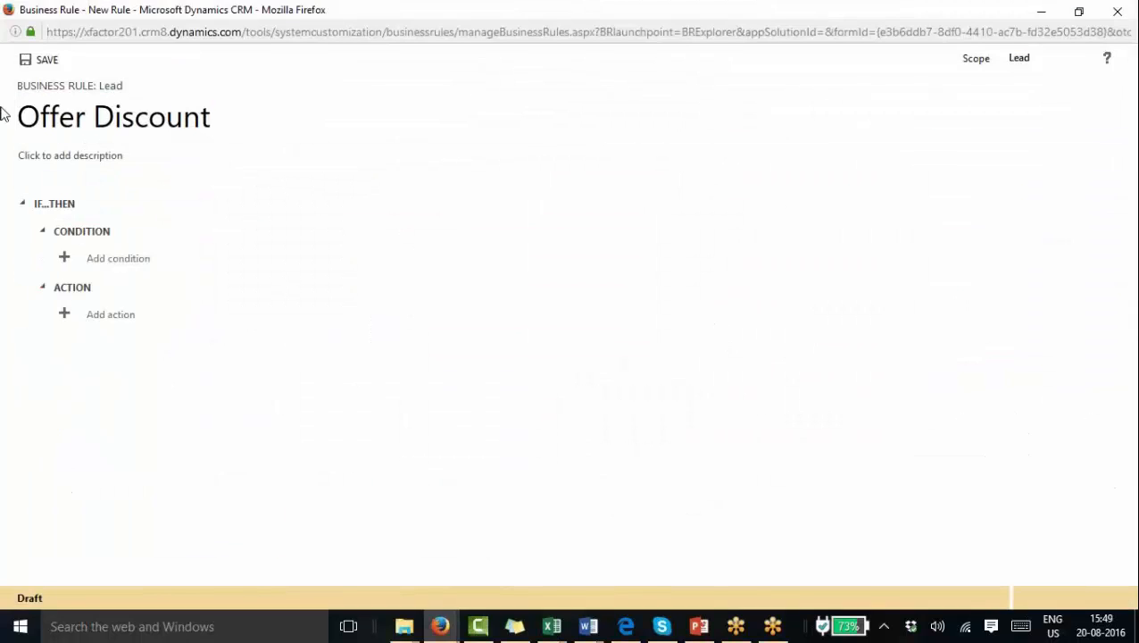
left_click(46, 116)
key("ctrl+a")
type("Set")
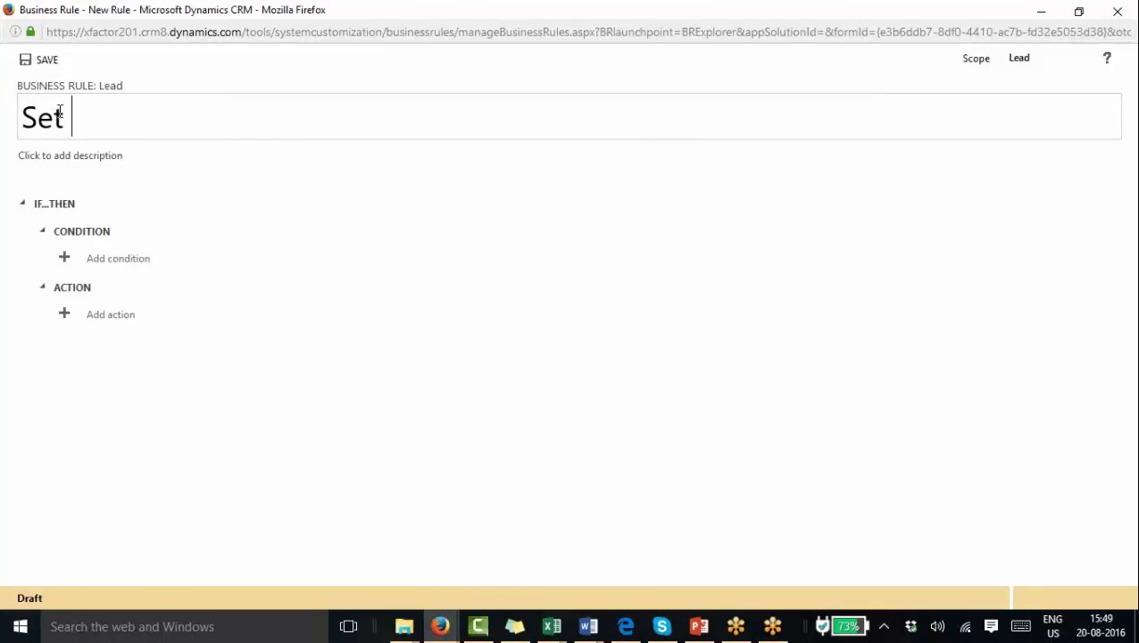
type(" Rating as per ")
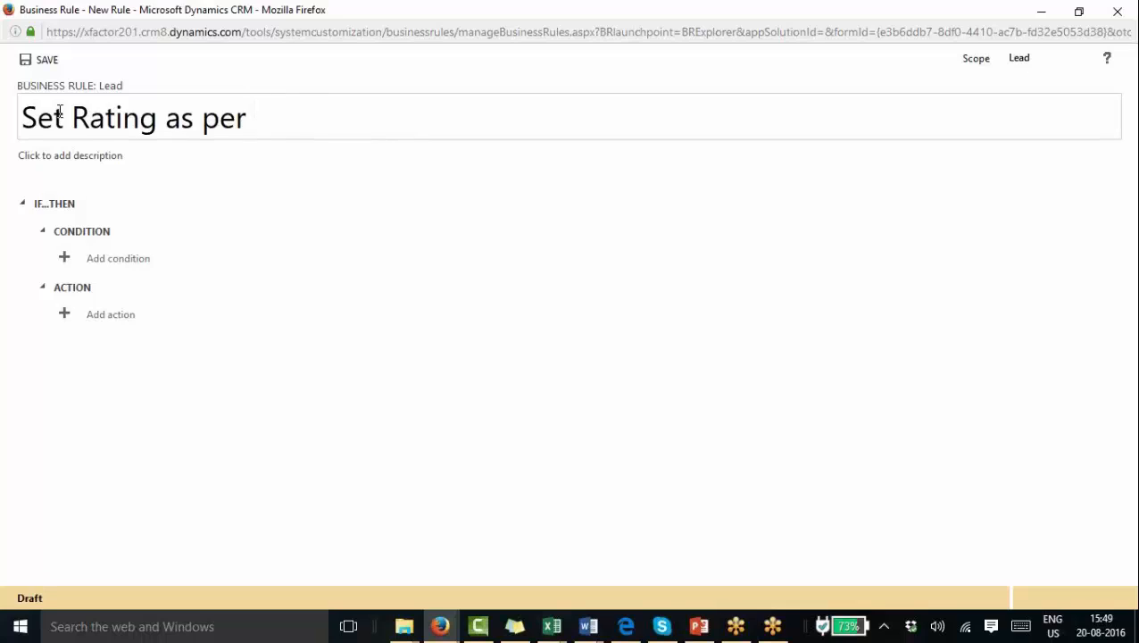
type("Purchase t")
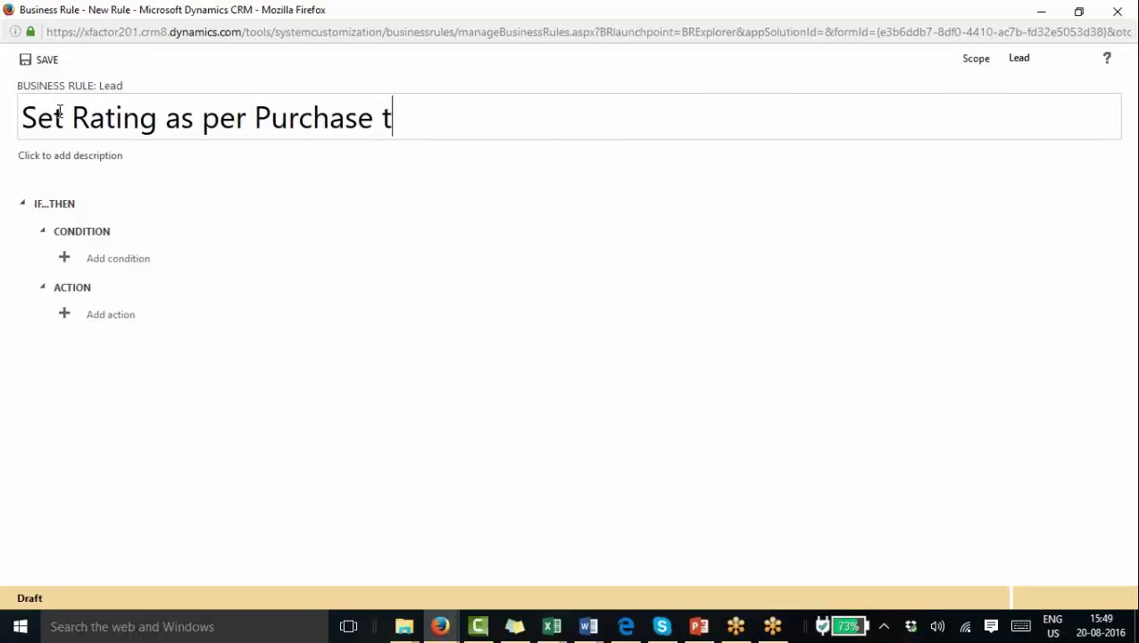
type("imeframe")
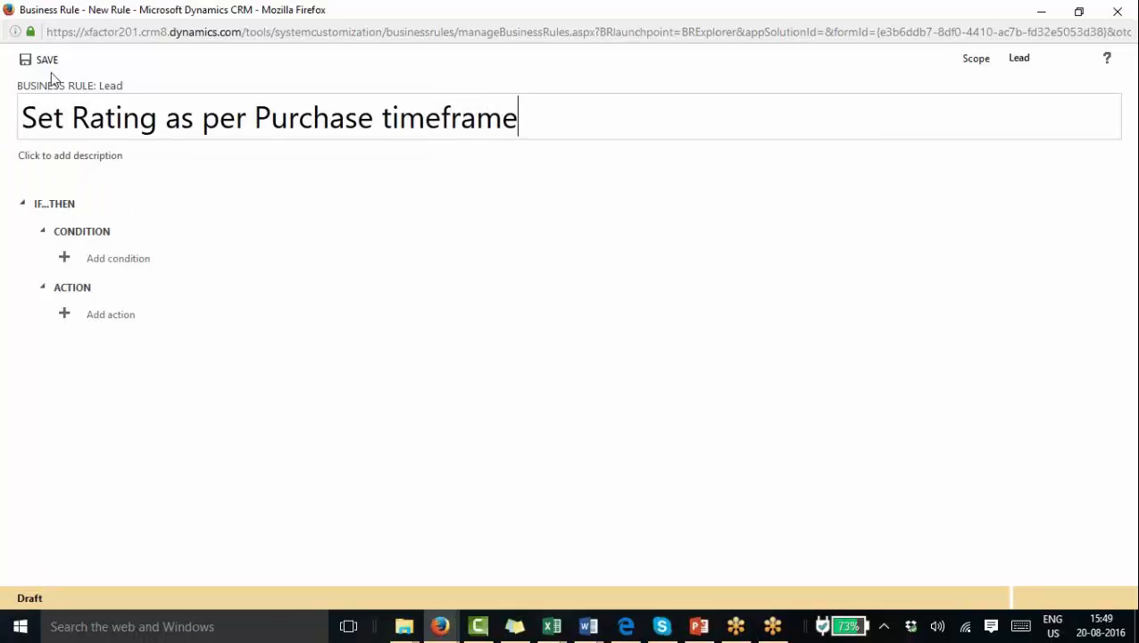
left_click(46, 60)
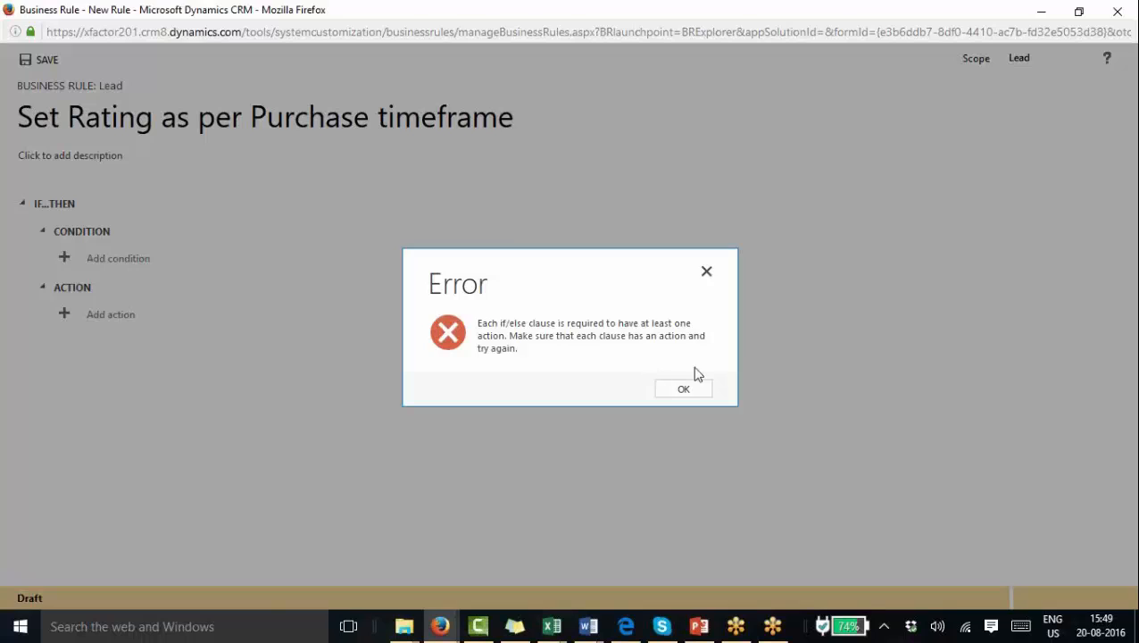
left_click(691, 389)
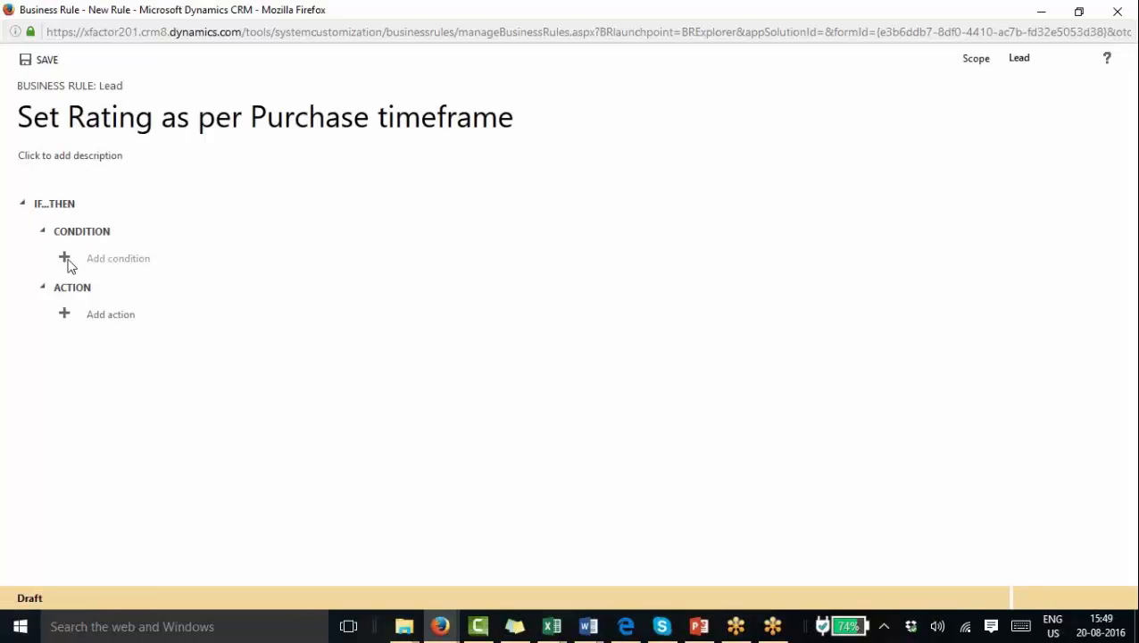
left_click(110, 260)
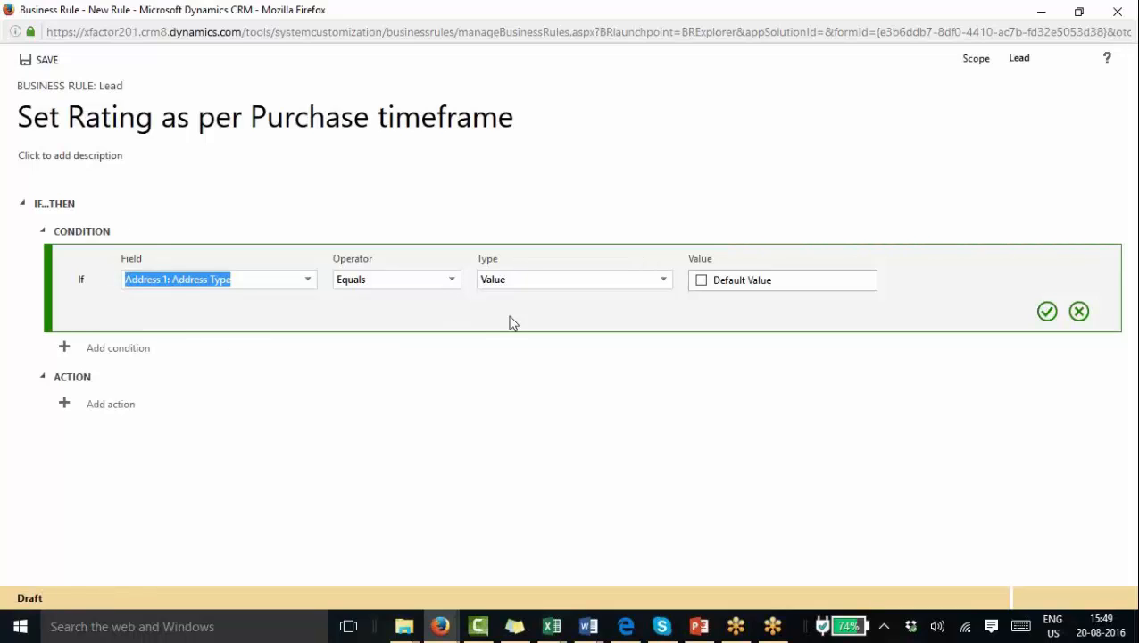
left_click(308, 282)
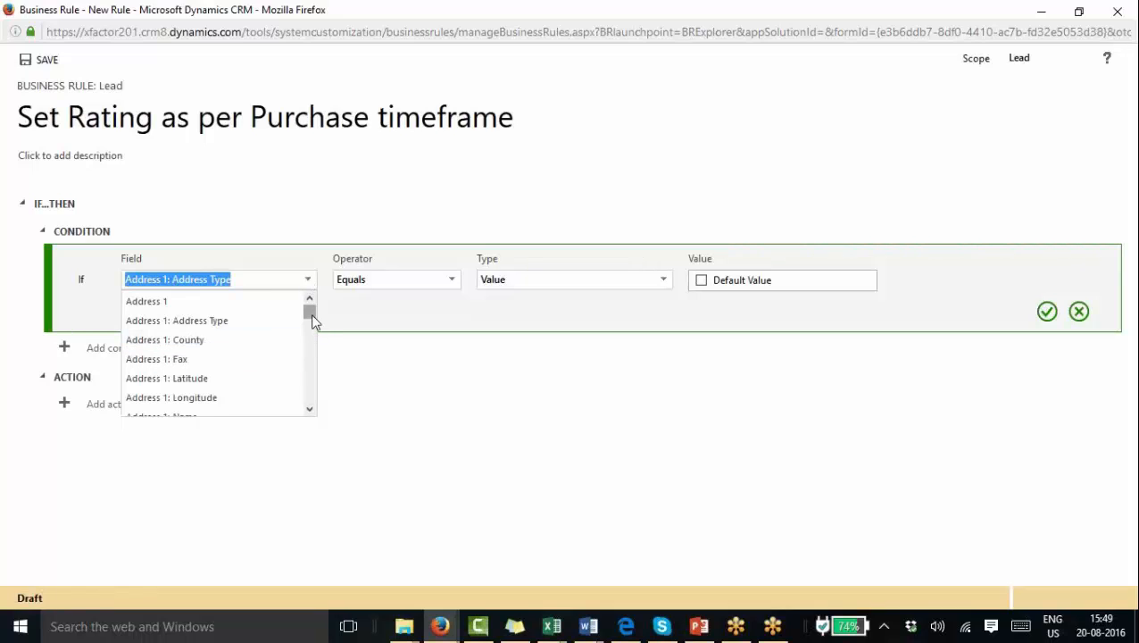
left_click_drag(311, 314, 312, 398)
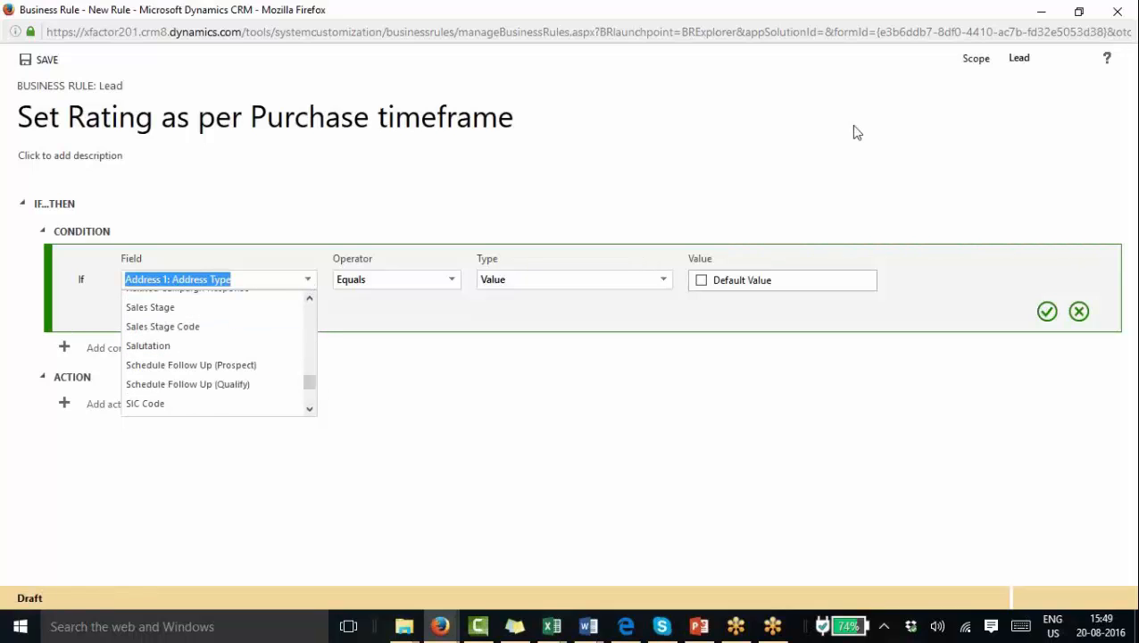
left_click(1000, 83)
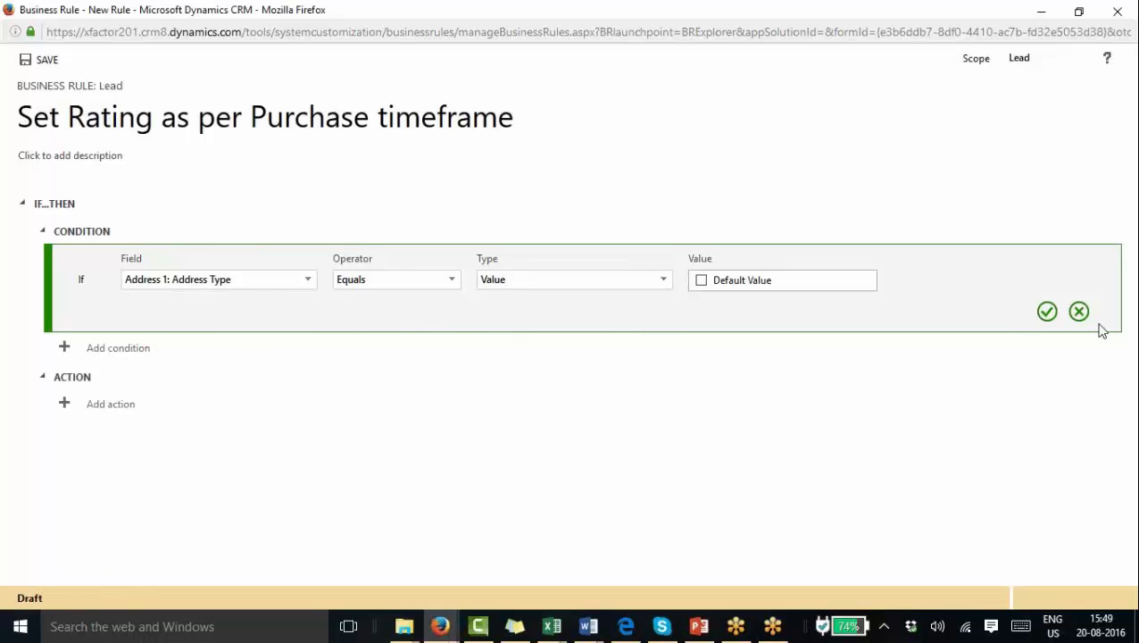
left_click(1046, 311)
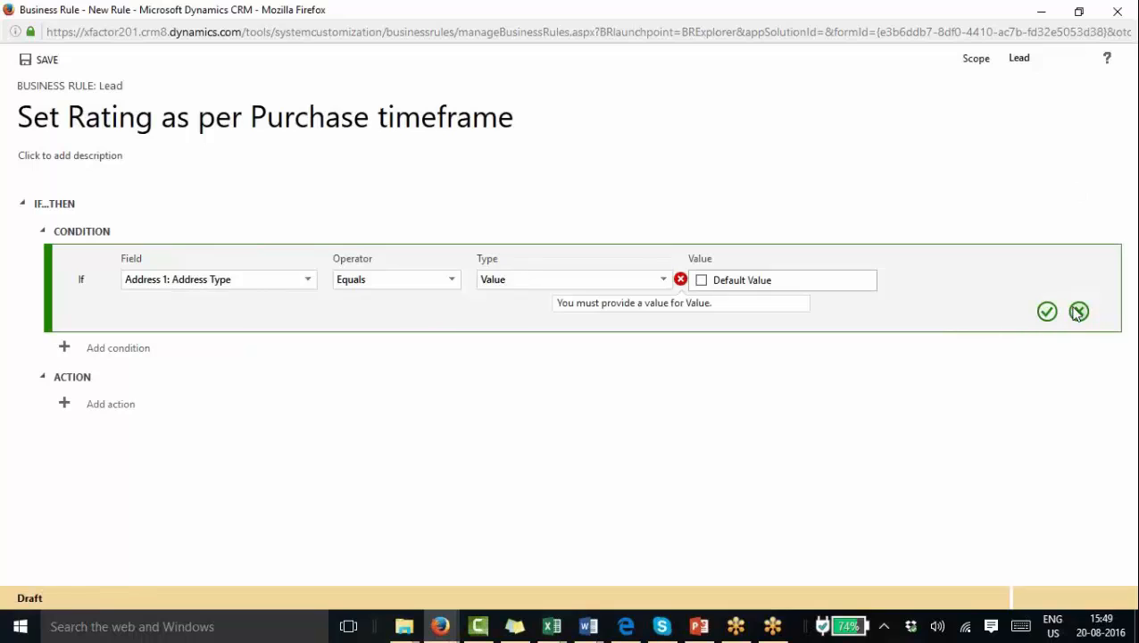
left_click(1078, 312)
Try the Information and Entity scopes for the business rule and set its scope to All Forms.
left_click(1031, 63)
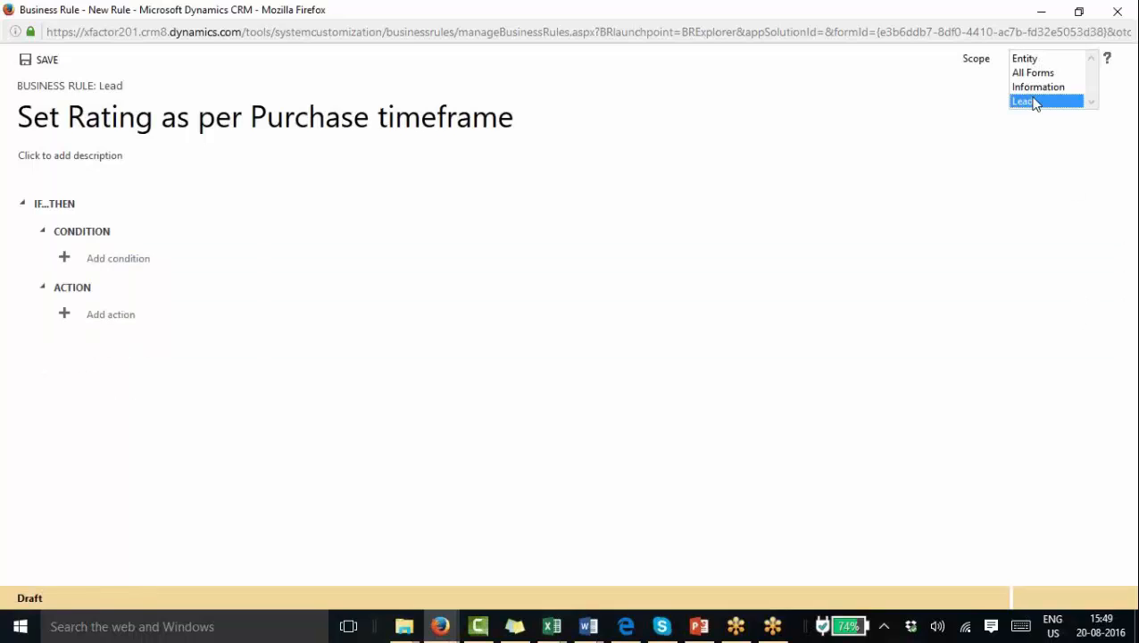
left_click(1031, 74)
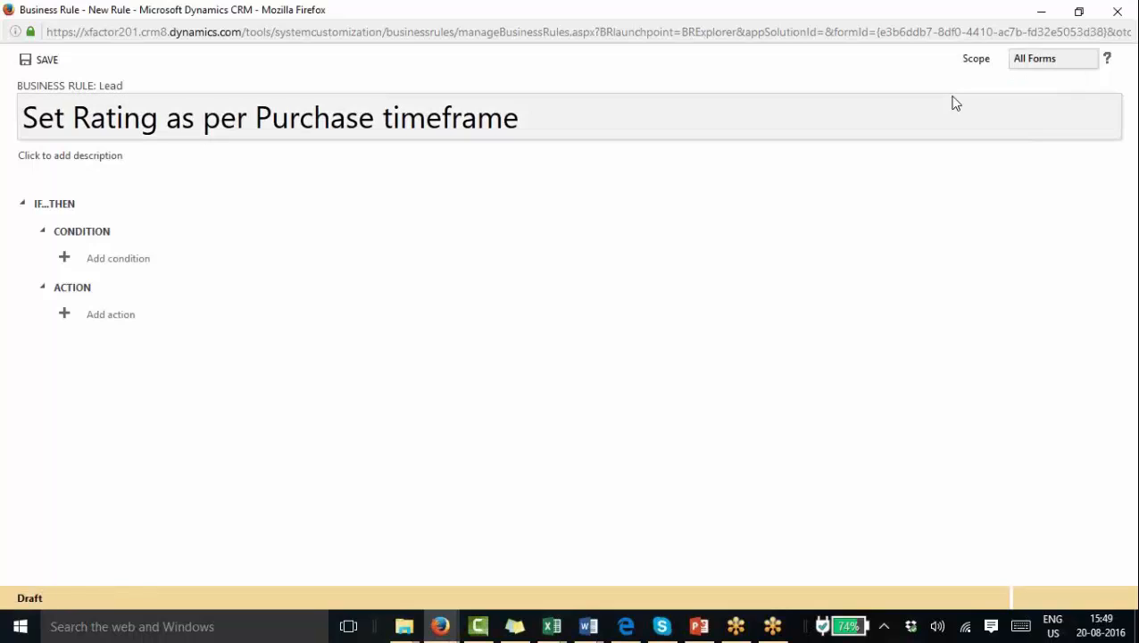
left_click(1046, 62)
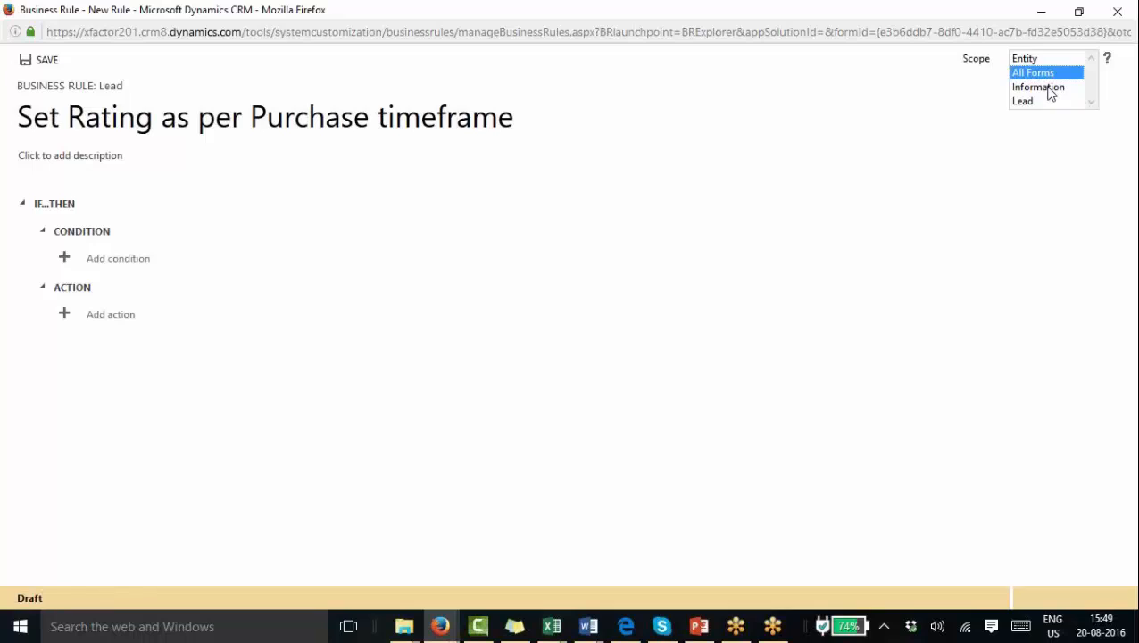
left_click(1050, 88)
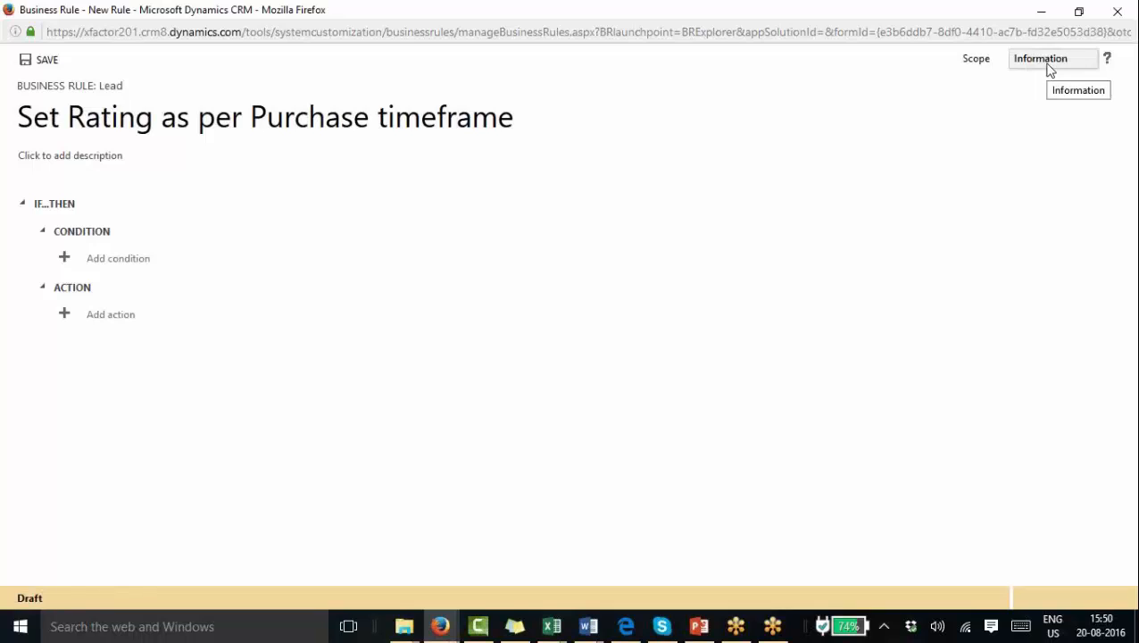
left_click(1050, 70)
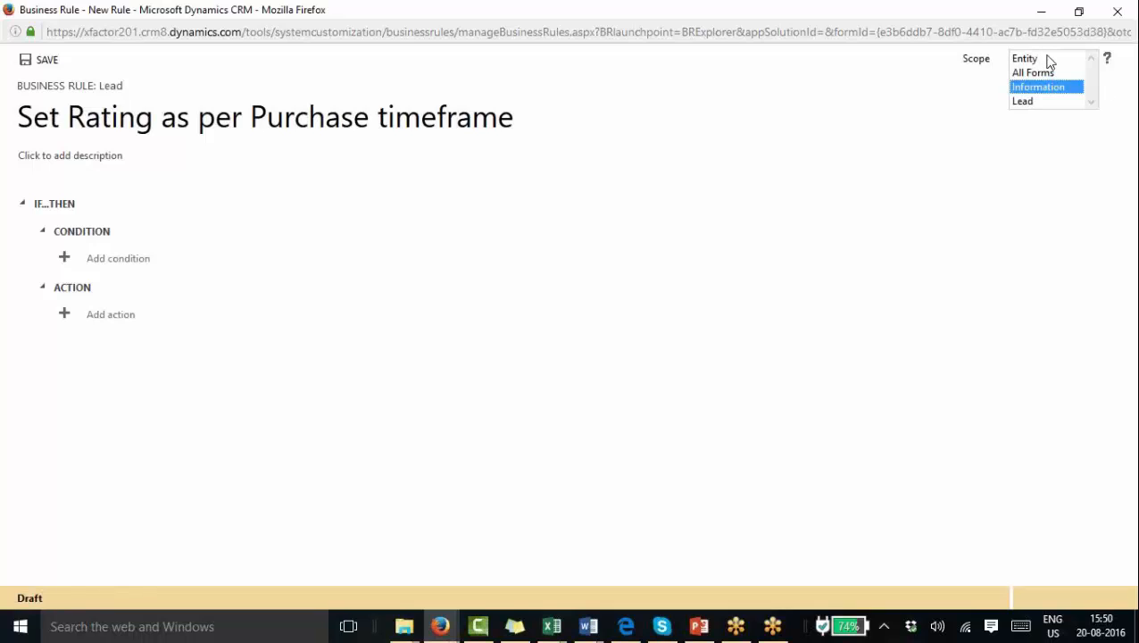
left_click(1049, 59)
left_click(1048, 57)
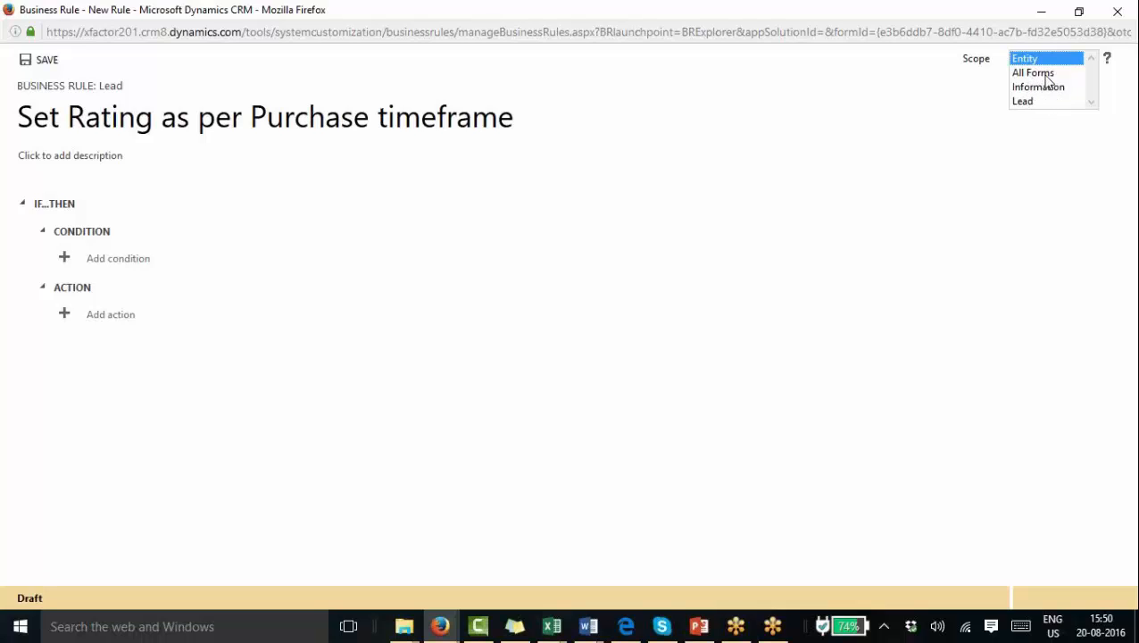
left_click(1040, 73)
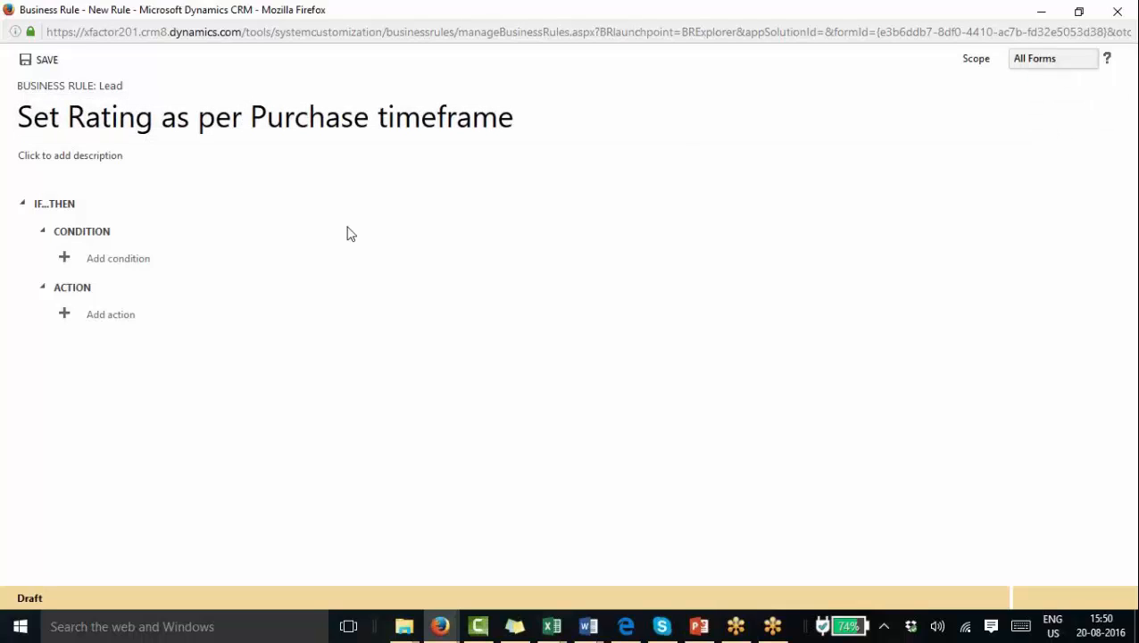
Add a condition on the Purchase Timeframe field, review the available operators and keep Equals.
left_click(135, 261)
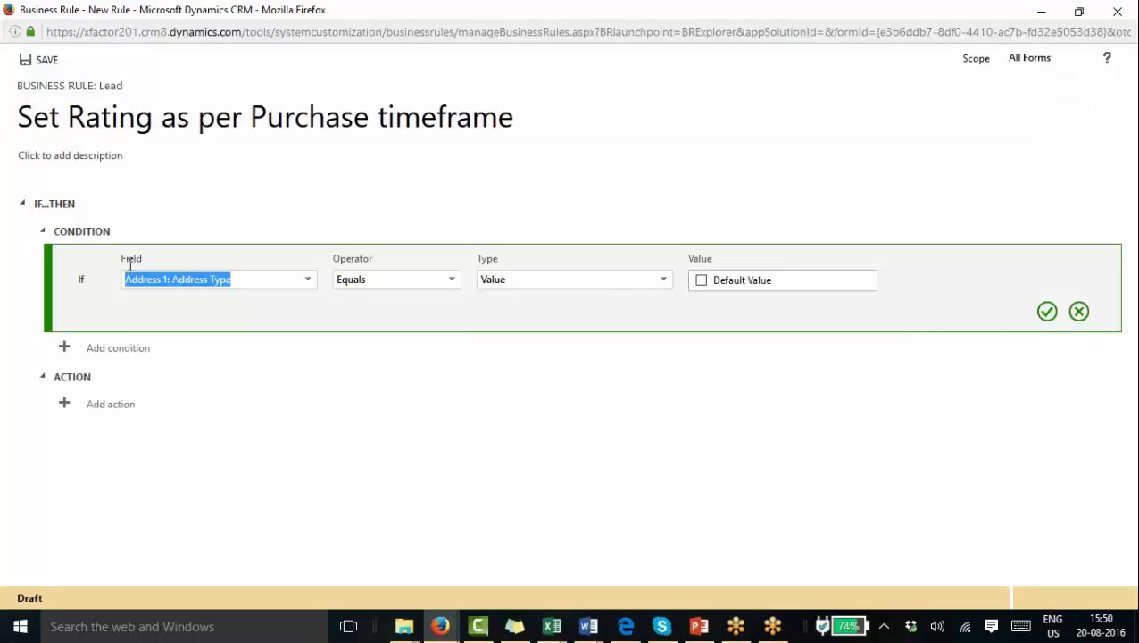
left_click(308, 284)
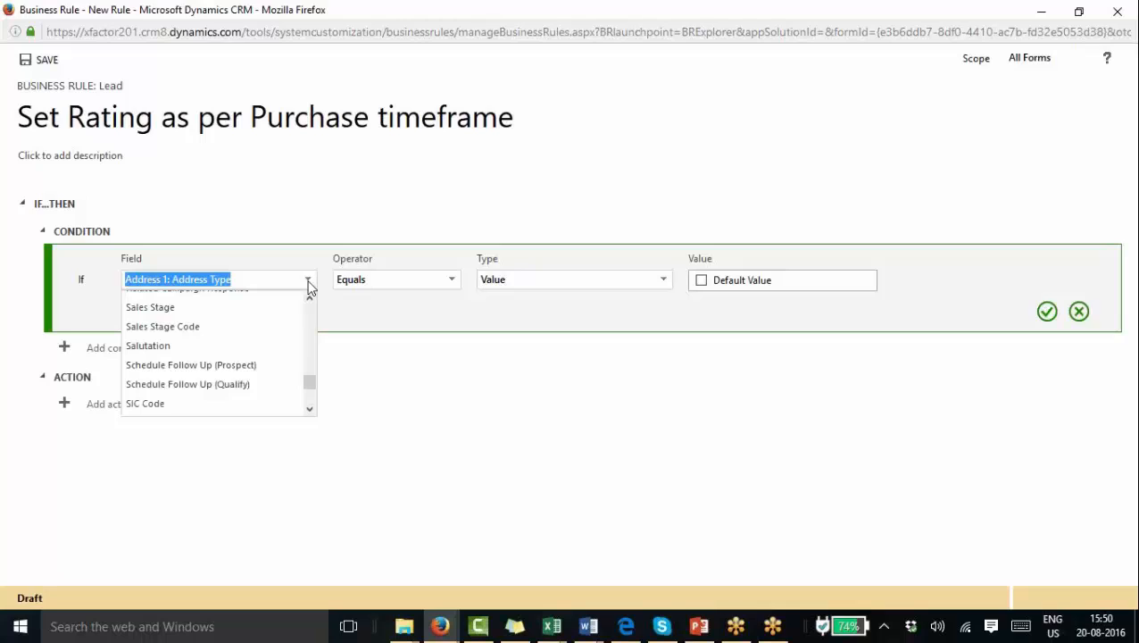
type("time")
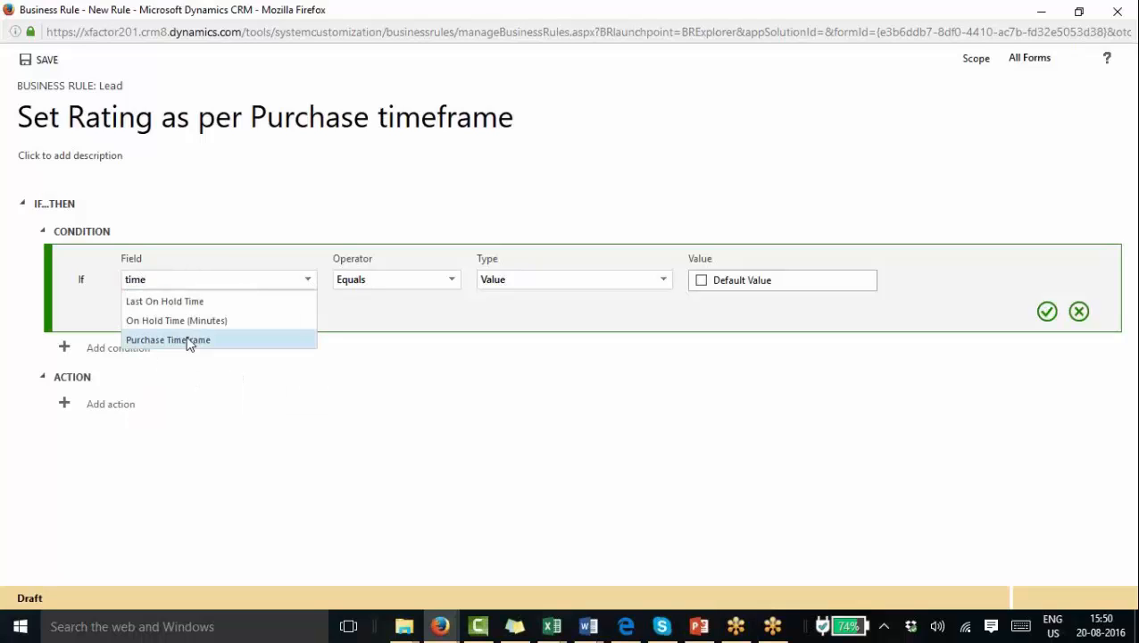
left_click(190, 340)
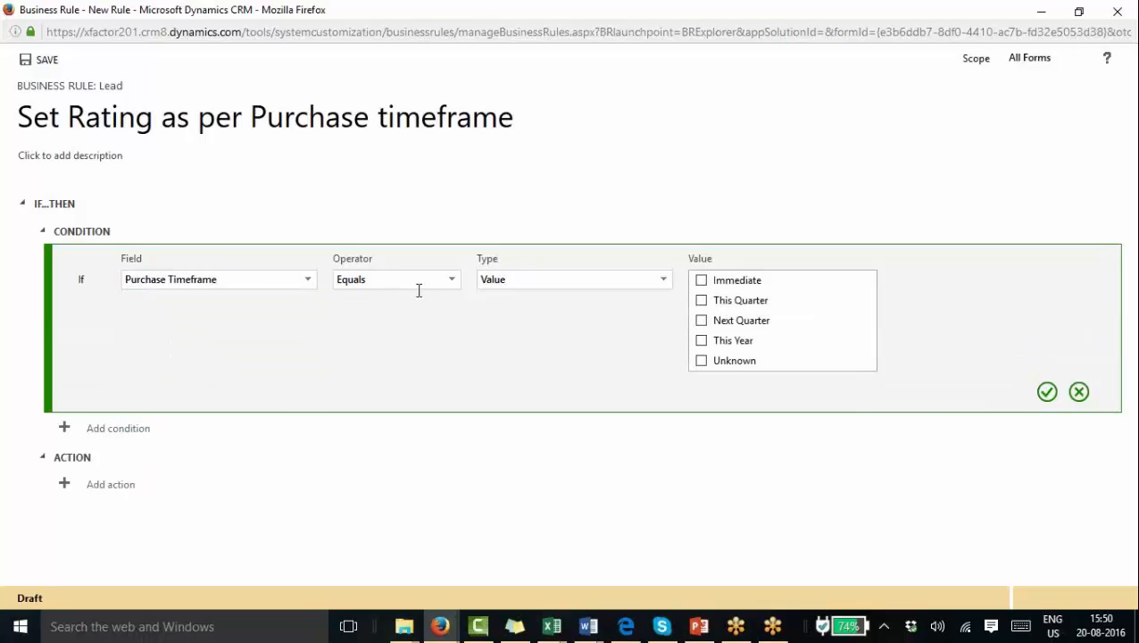
left_click(452, 282)
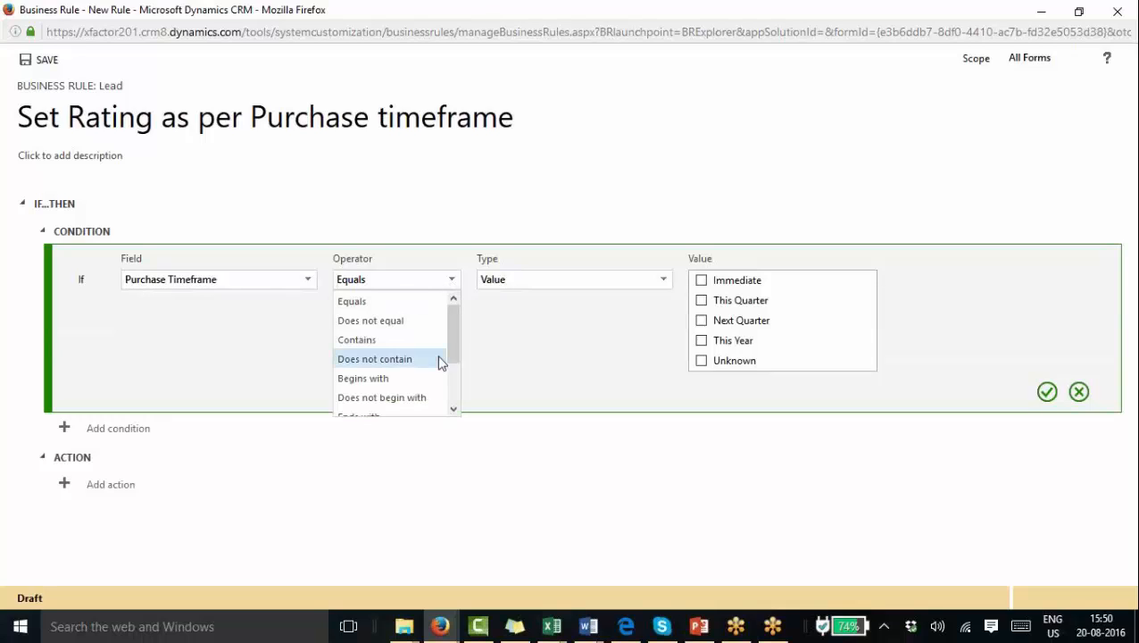
mouse_move(451, 317)
left_mouse_down()
mouse_move(452, 361)
mouse_move(461, 306)
left_mouse_up()
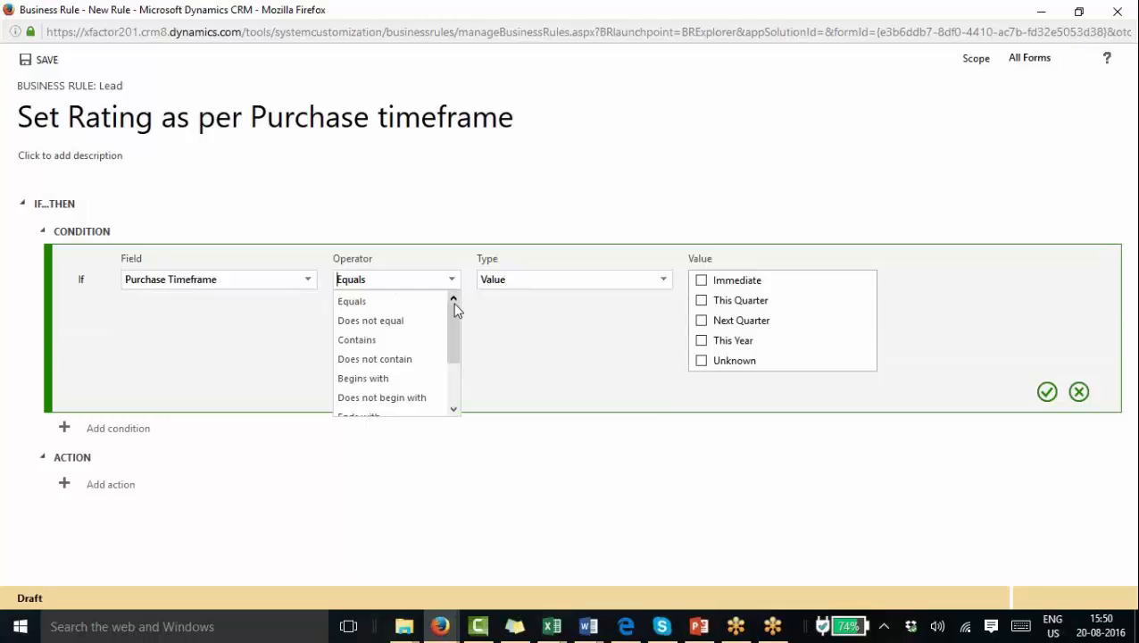
left_click(594, 307)
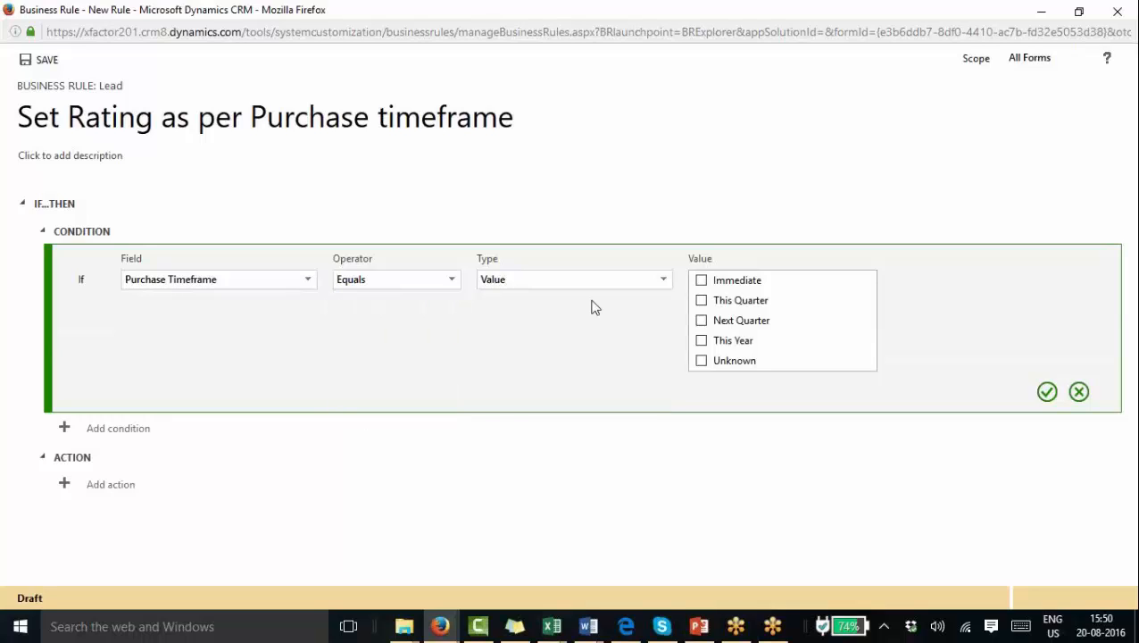
Set the condition's comparison type to Field and choose Industry as the field to compare with.
left_click(664, 285)
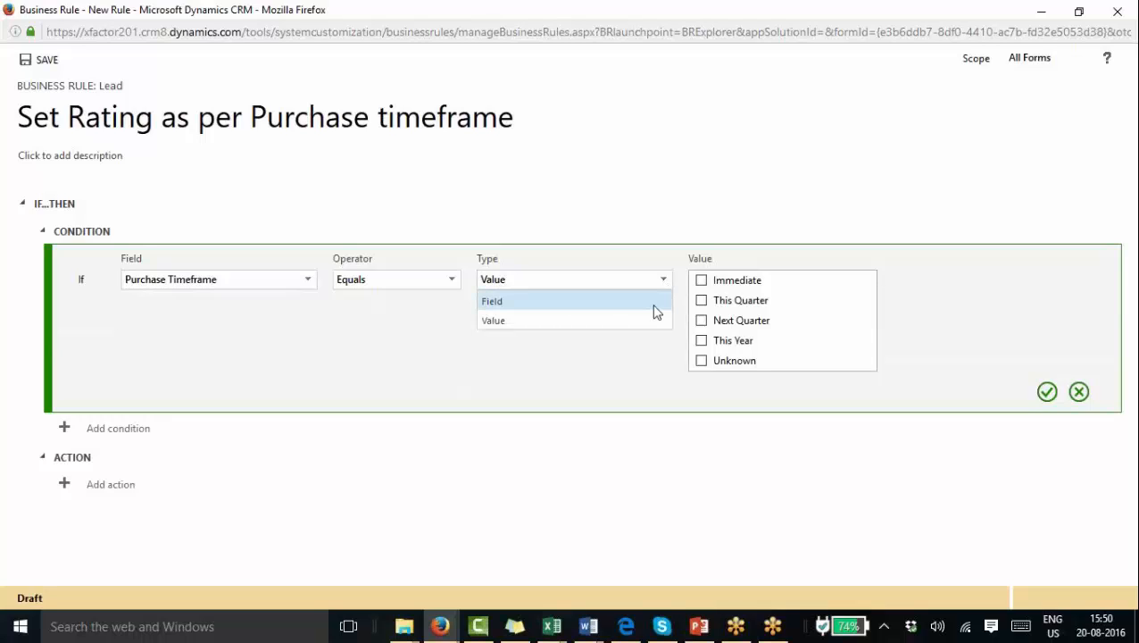
left_click(657, 302)
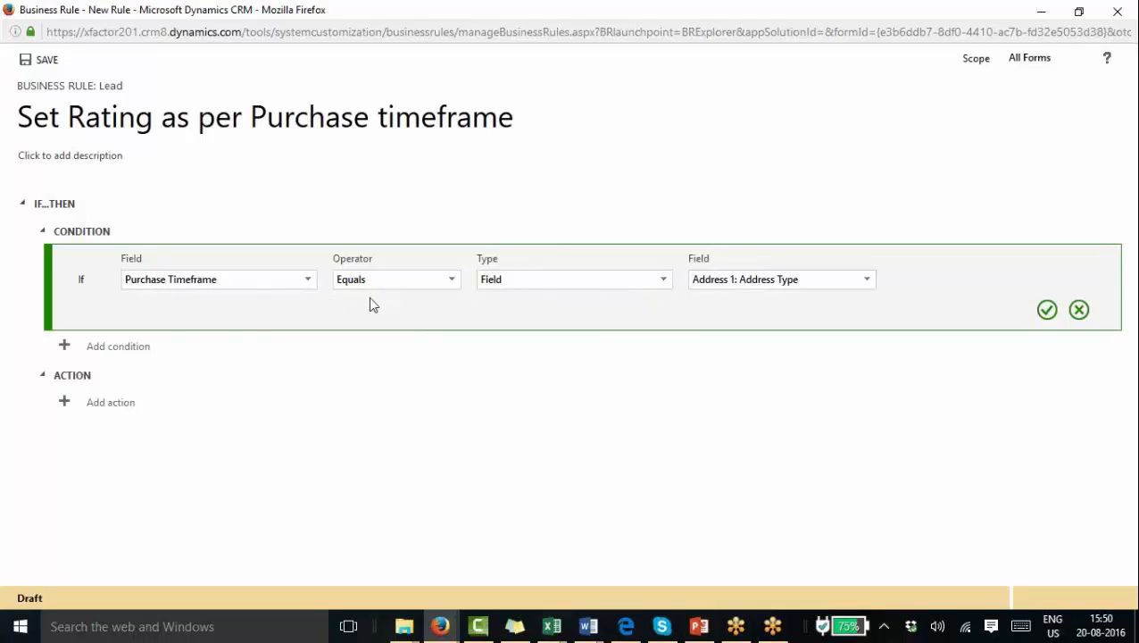
left_click(869, 281)
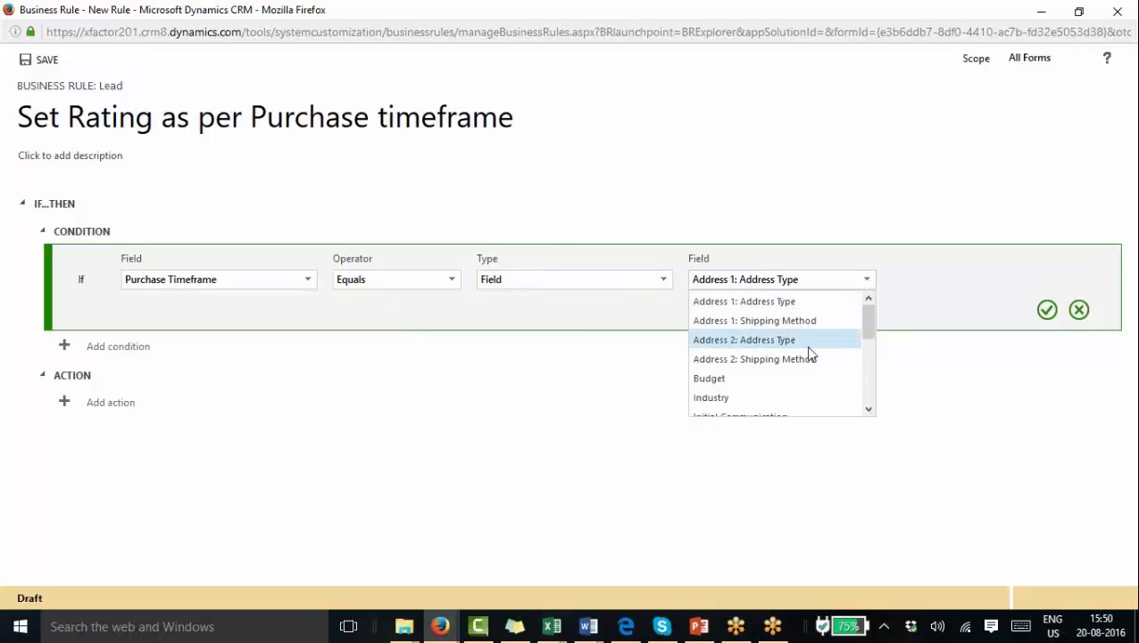
left_click(819, 397)
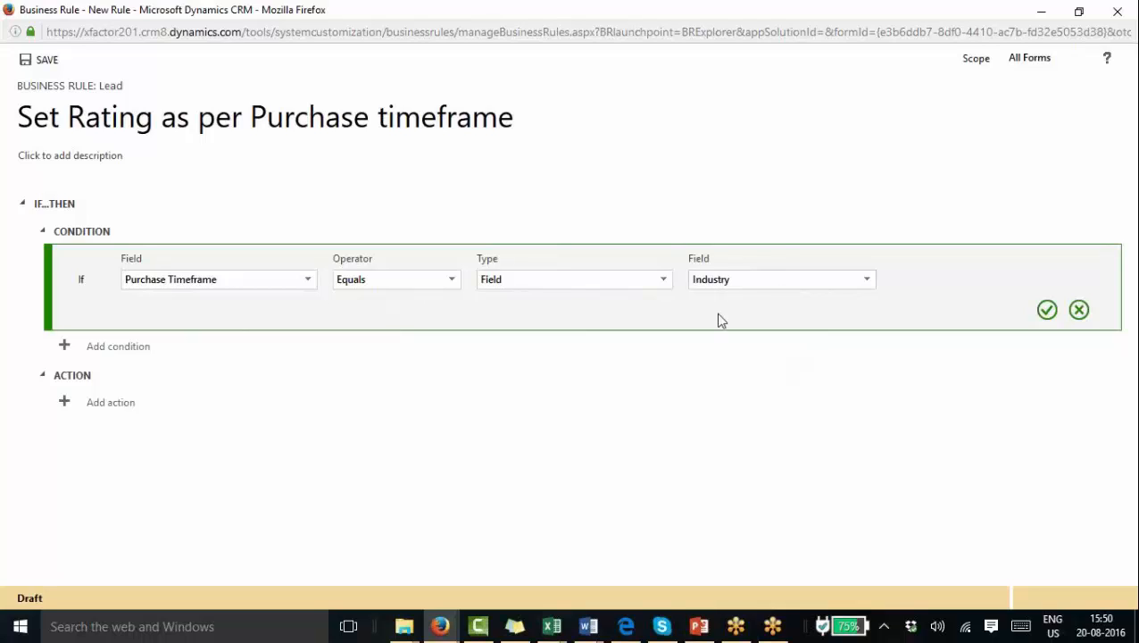
Set the condition's comparison type to Value with Immediate ticked and confirm it, leaving out any second condition.
left_click(662, 281)
left_click(619, 320)
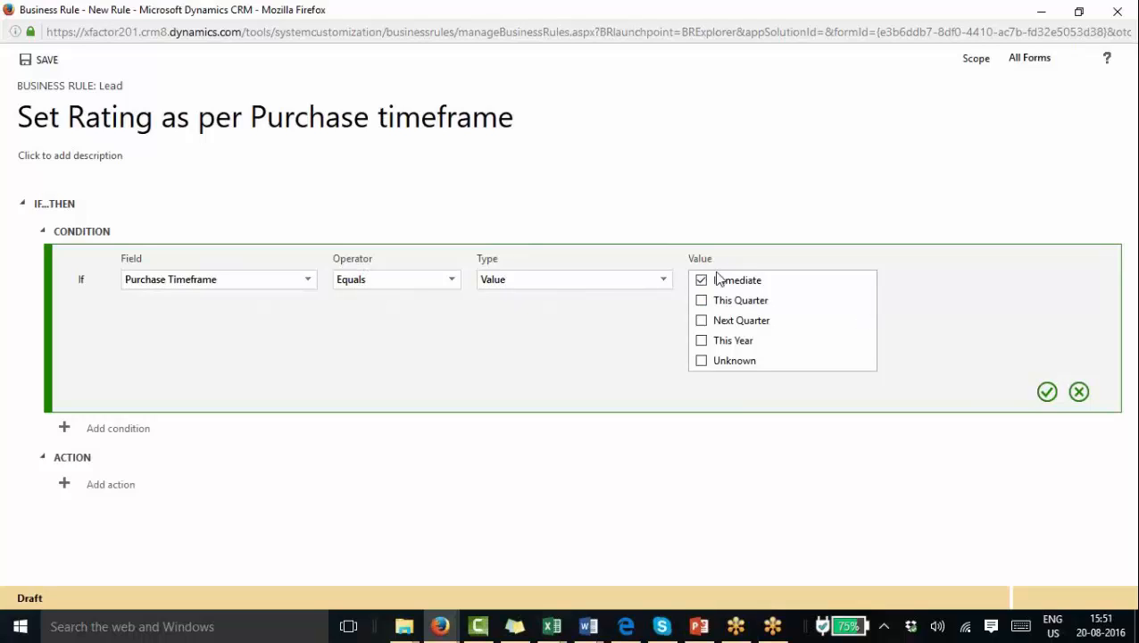
left_click(1050, 393)
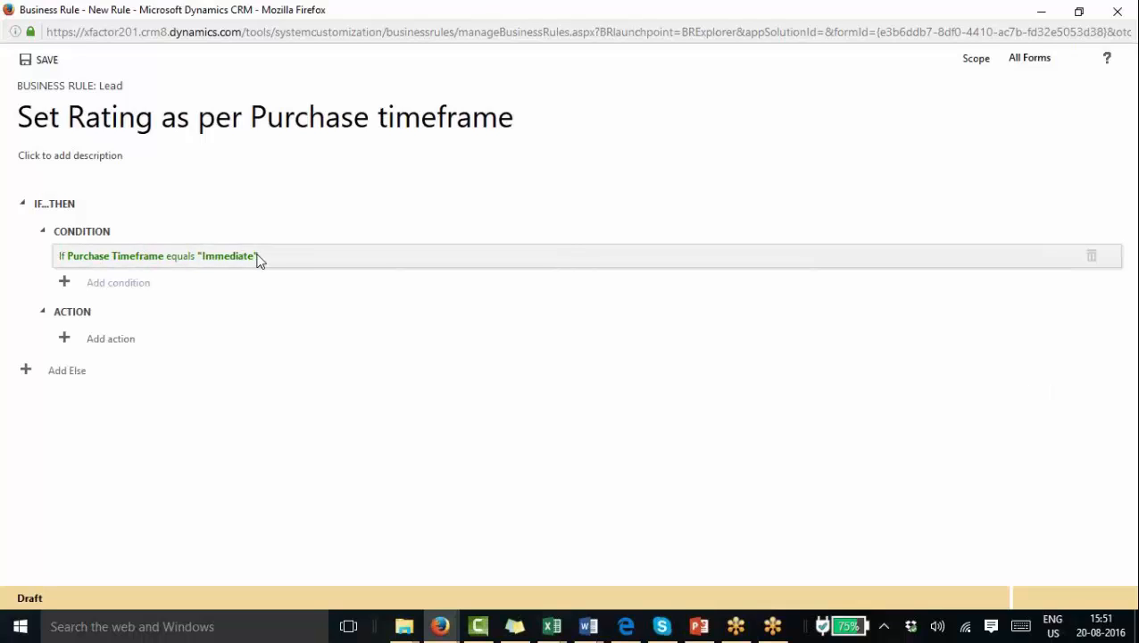
left_click(119, 283)
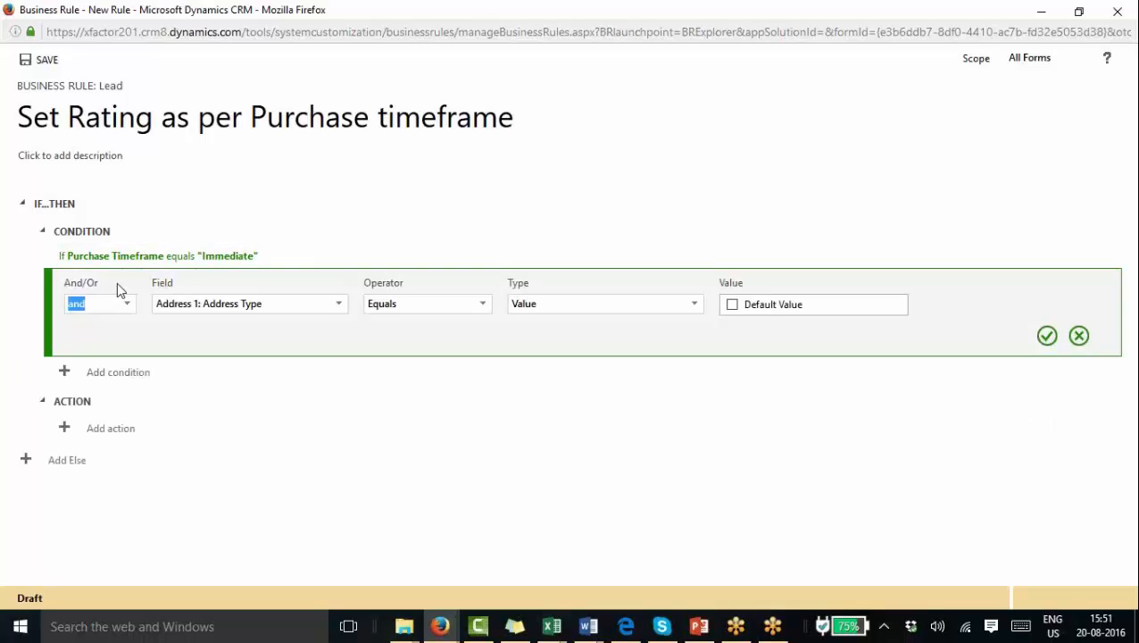
left_click(1079, 336)
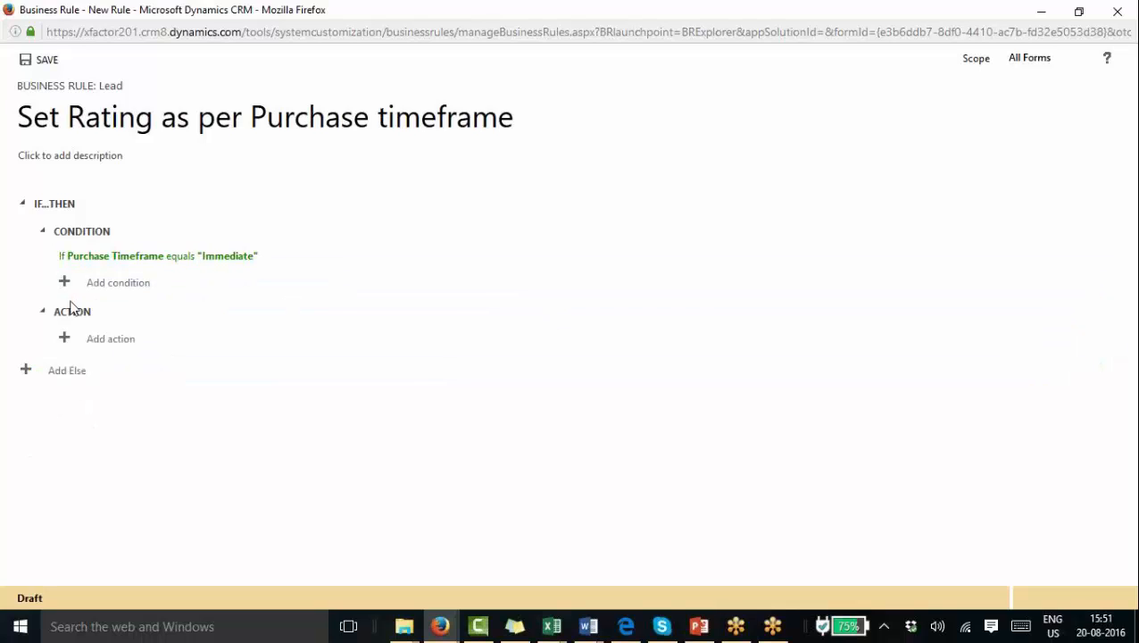
Add a Set field value action under the Immediate condition and choose Rating as its field.
left_click(109, 337)
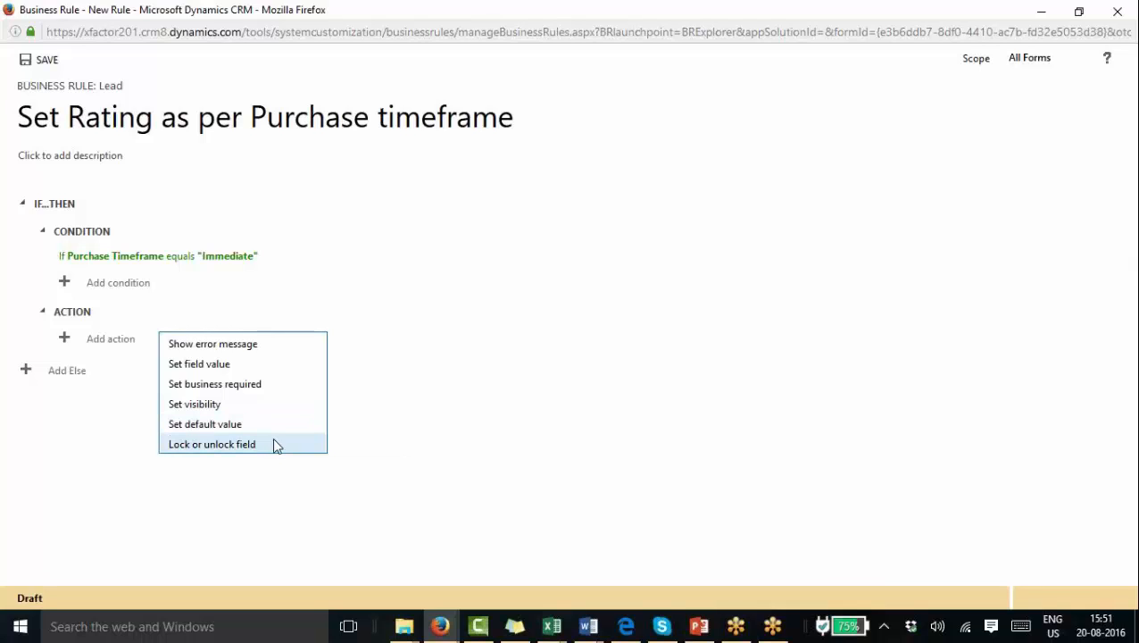
left_click(283, 369)
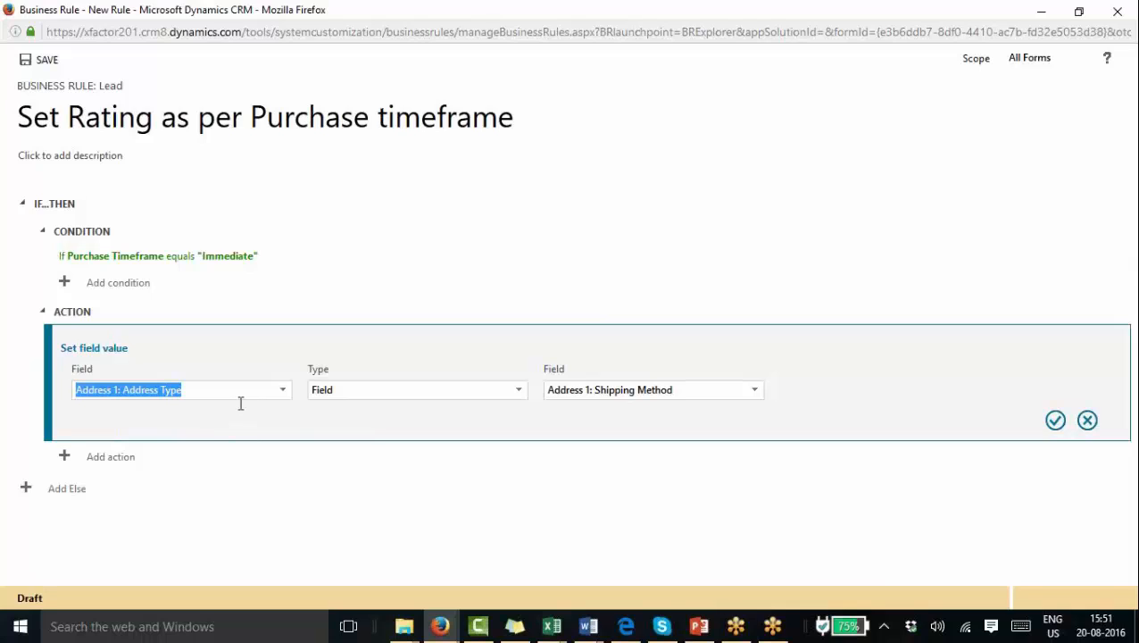
left_click(283, 391)
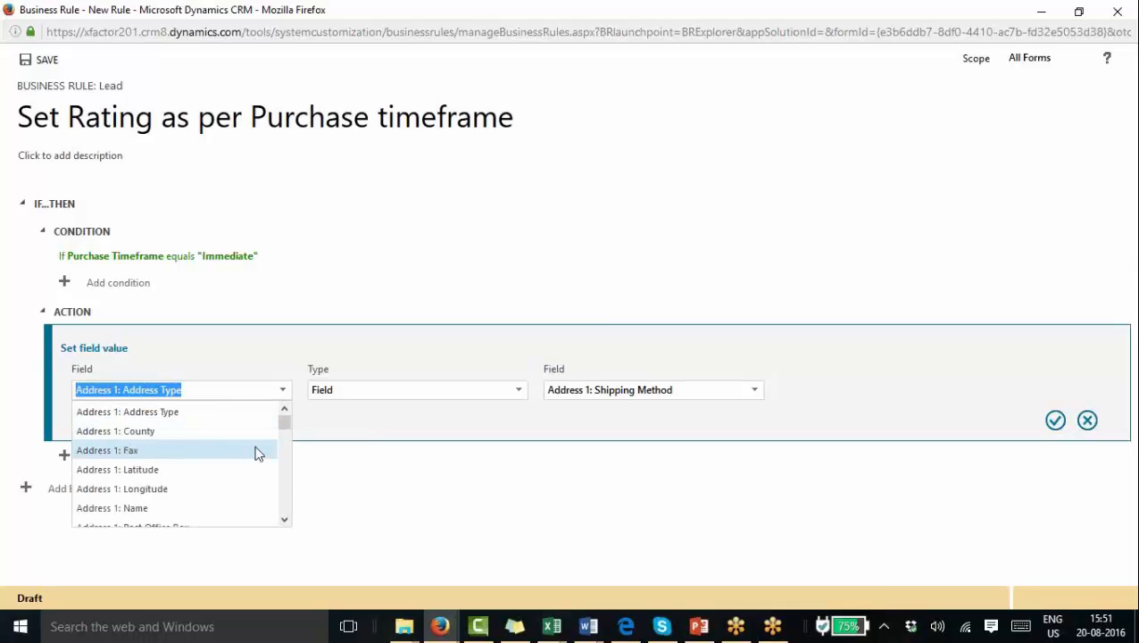
type("rati")
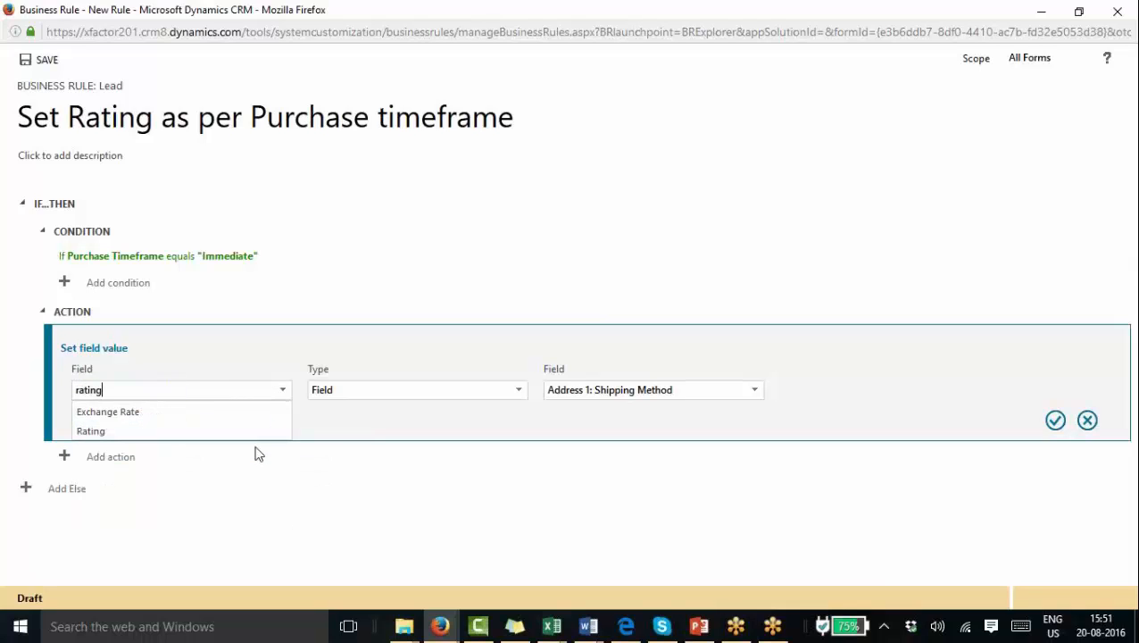
type("ng")
left_click(234, 412)
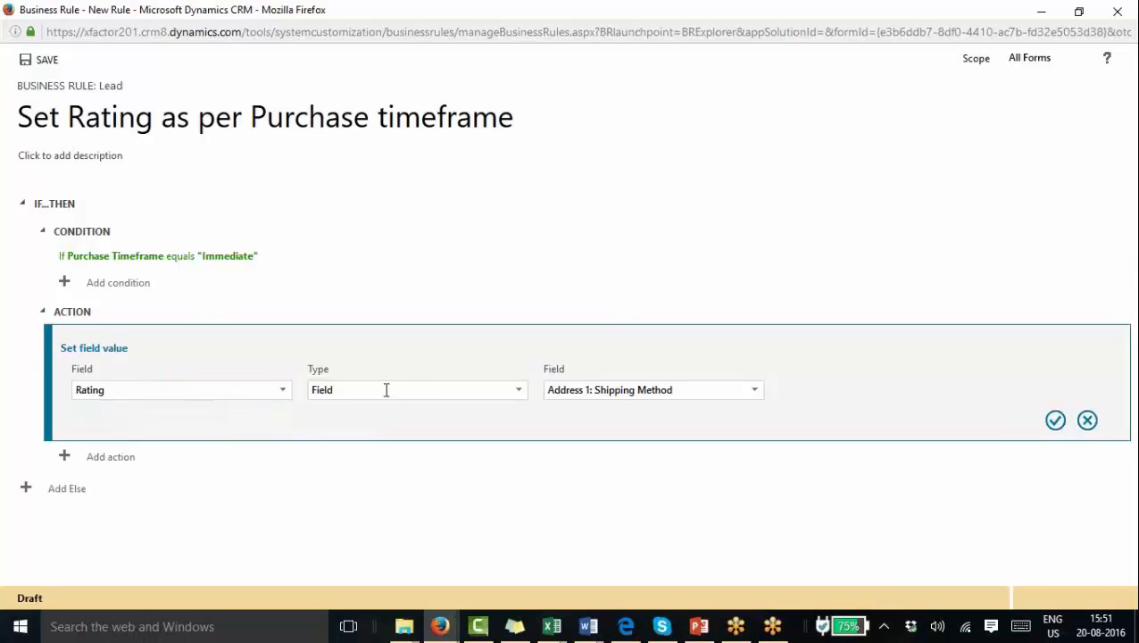
Set the Rating action's type to Value and choose Hot as the value.
left_click(757, 390)
left_click(757, 390)
left_click(518, 393)
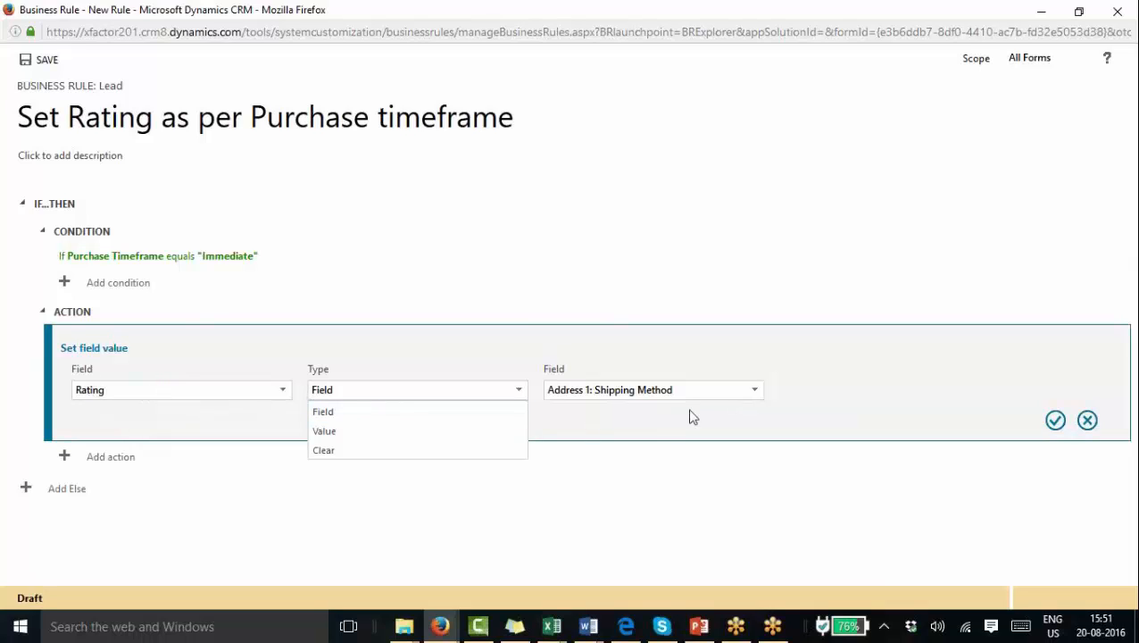
left_click(449, 432)
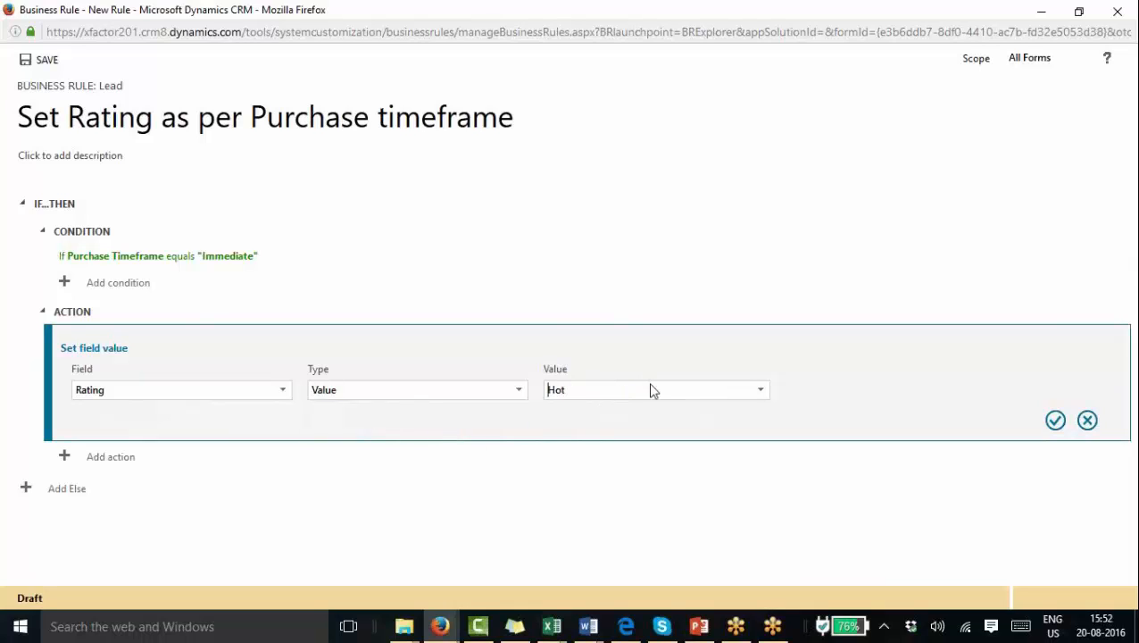
left_click(761, 393)
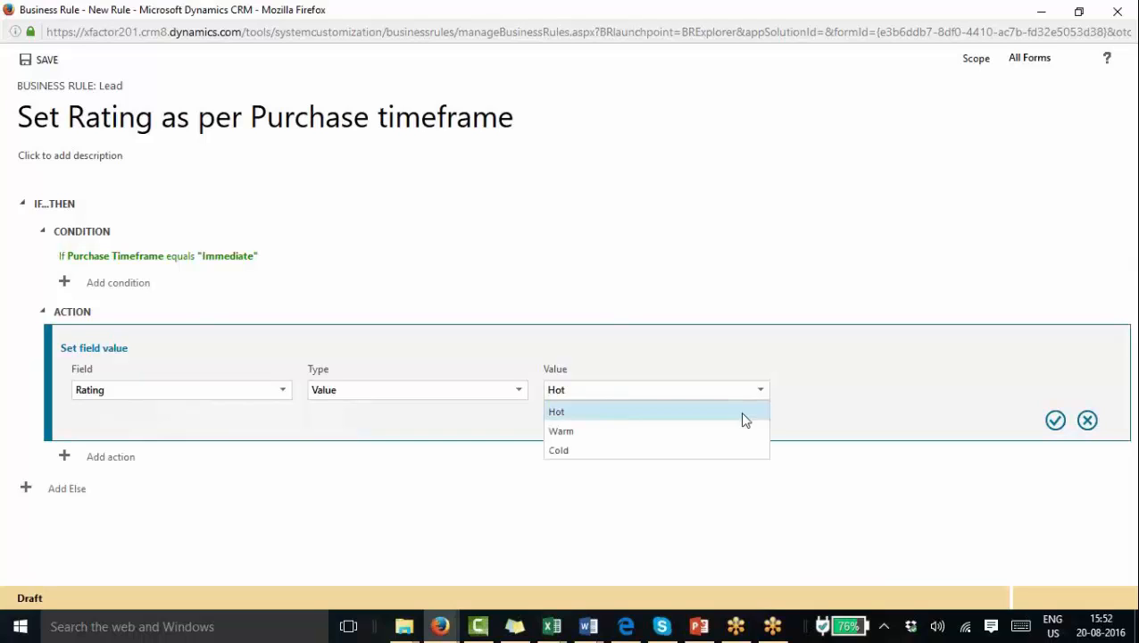
left_click(745, 416)
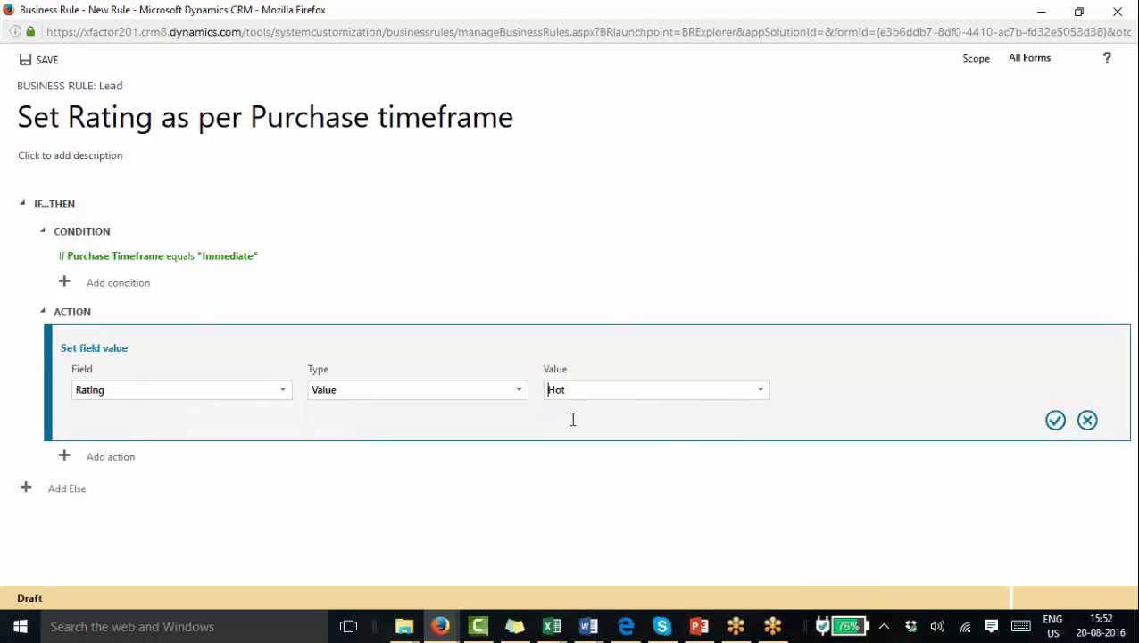
Try the Clear type for the Rating action, return it to Value with Hot, and confirm the action.
left_click(522, 394)
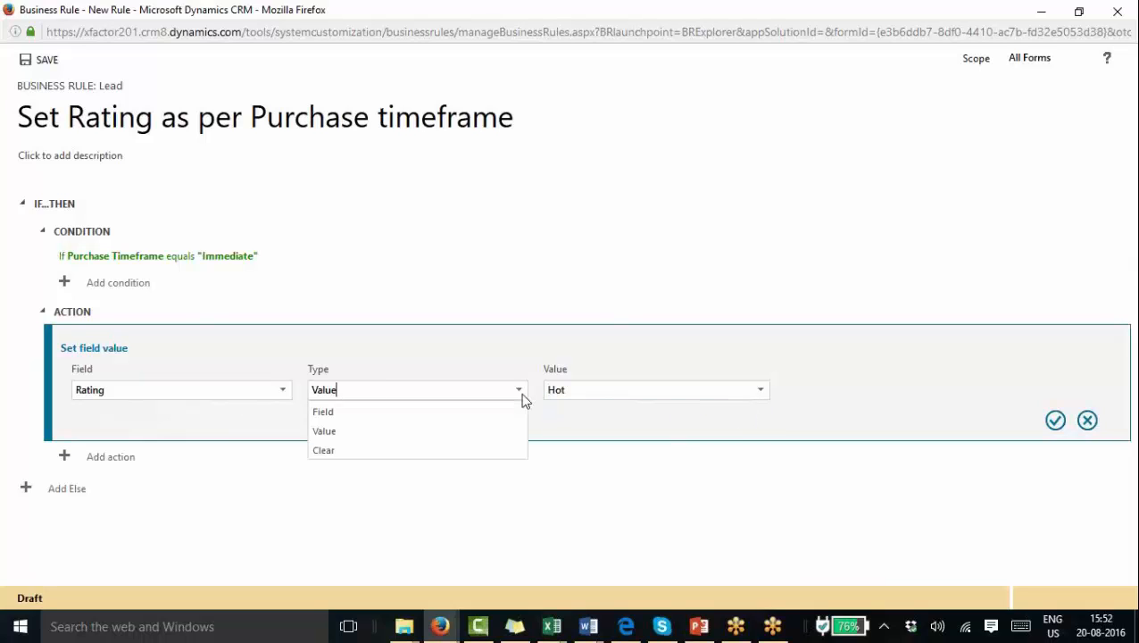
left_click(474, 451)
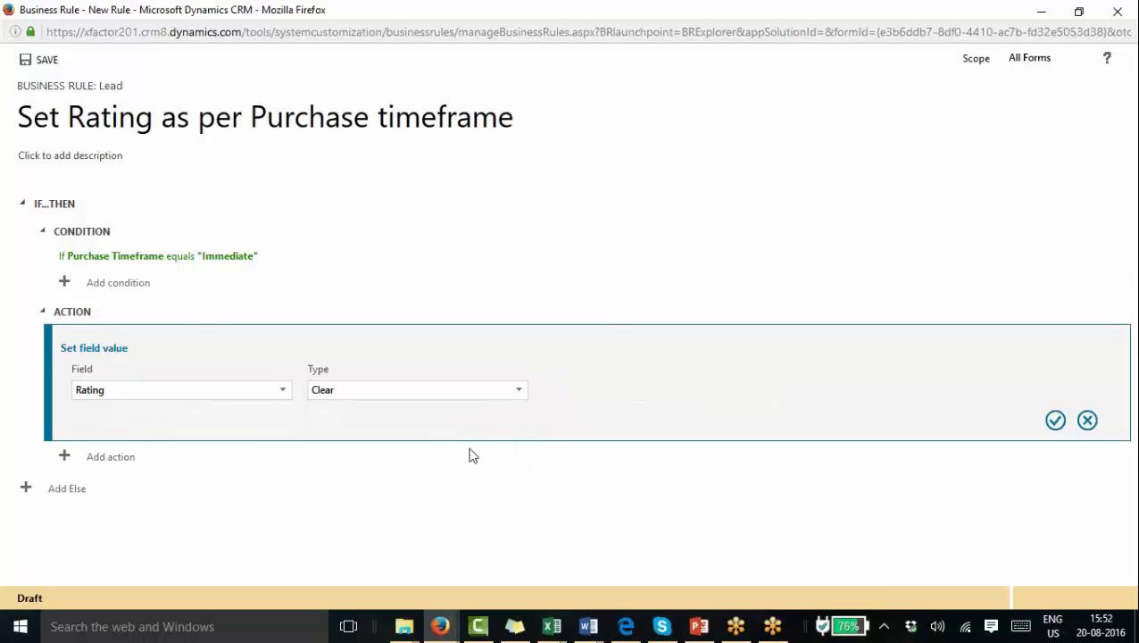
left_click(524, 394)
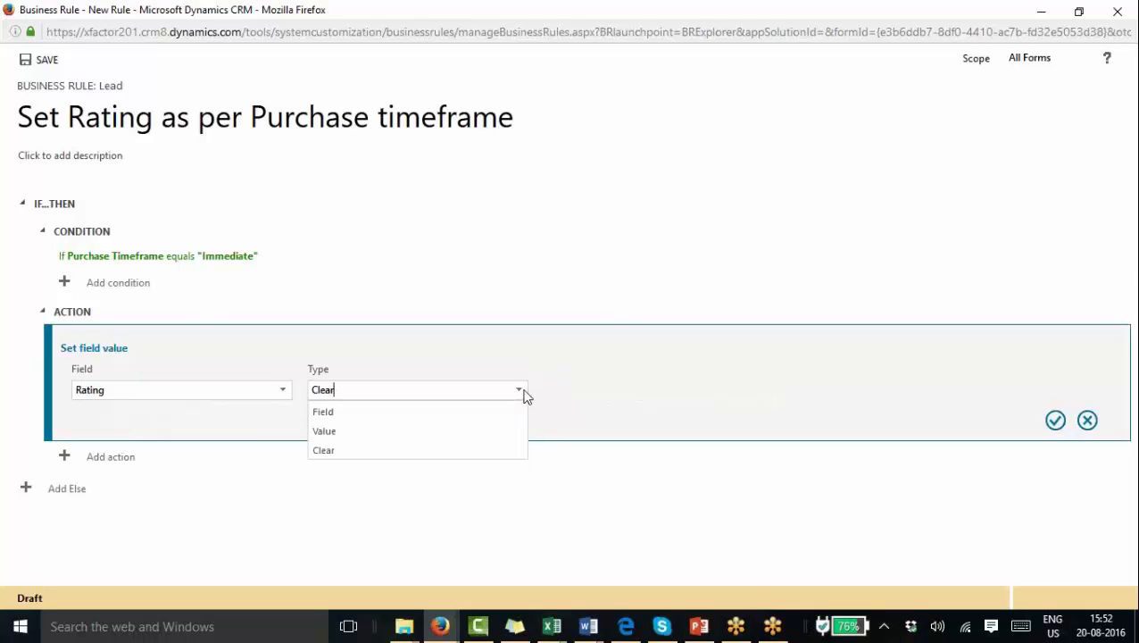
left_click(466, 430)
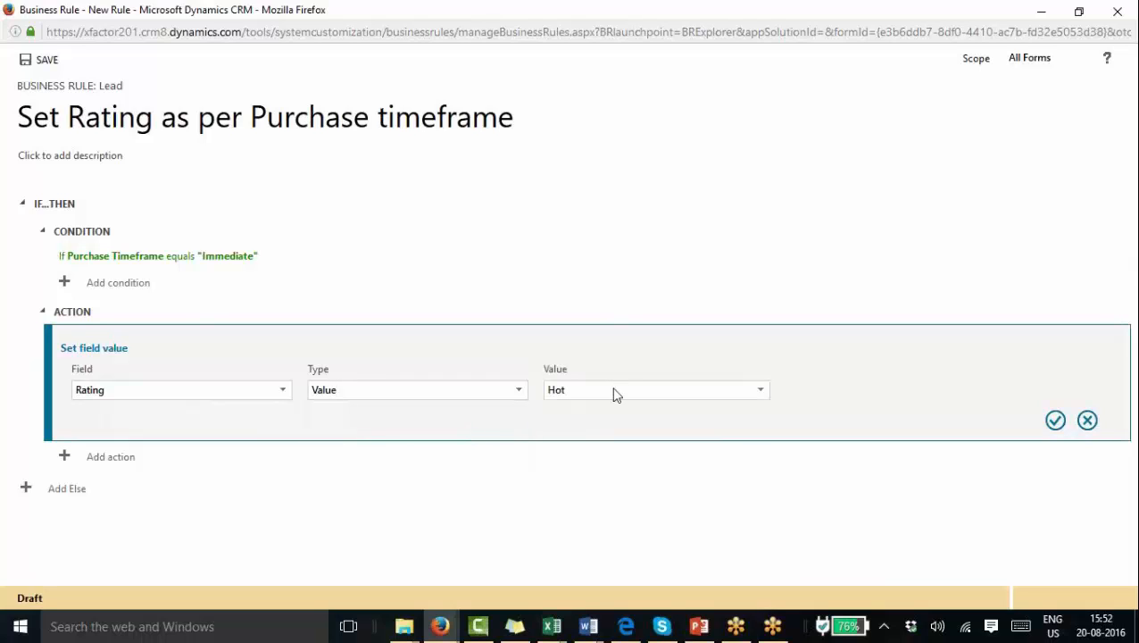
left_click(1055, 419)
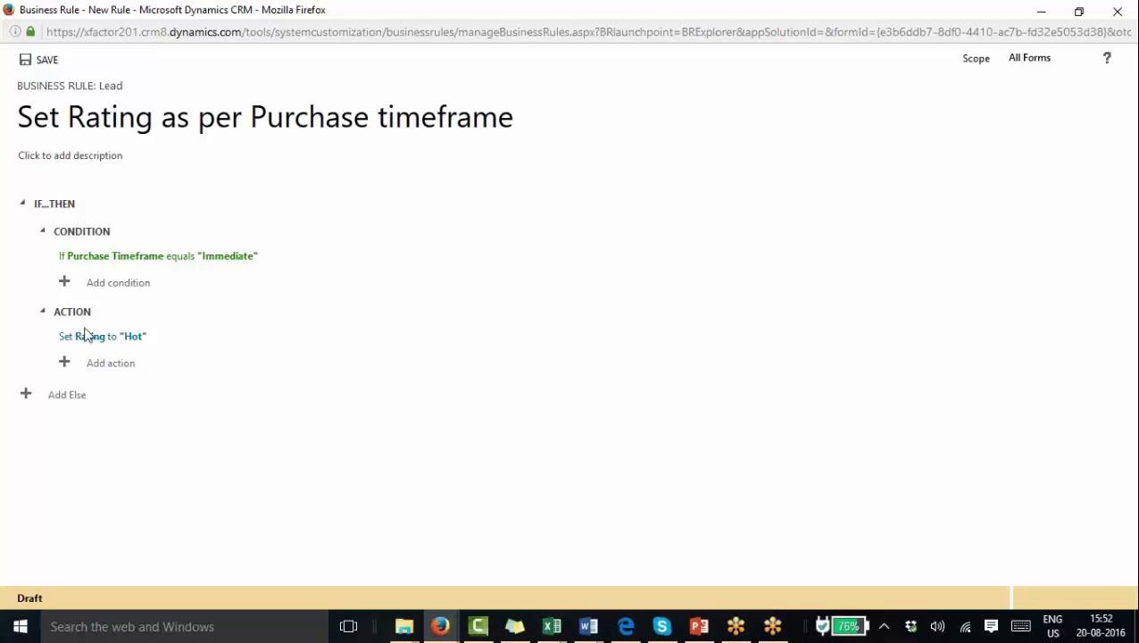
Add a Show error message action on the Rating field with the message "Rating is set to 'Hot'" and confirm it.
left_click(110, 364)
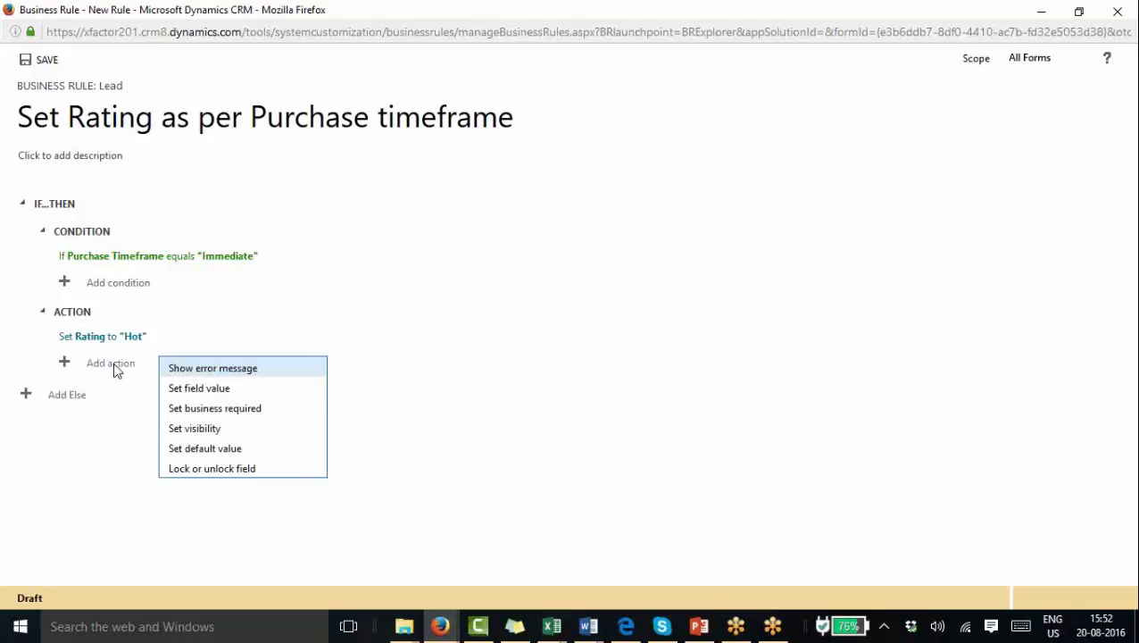
left_click(256, 373)
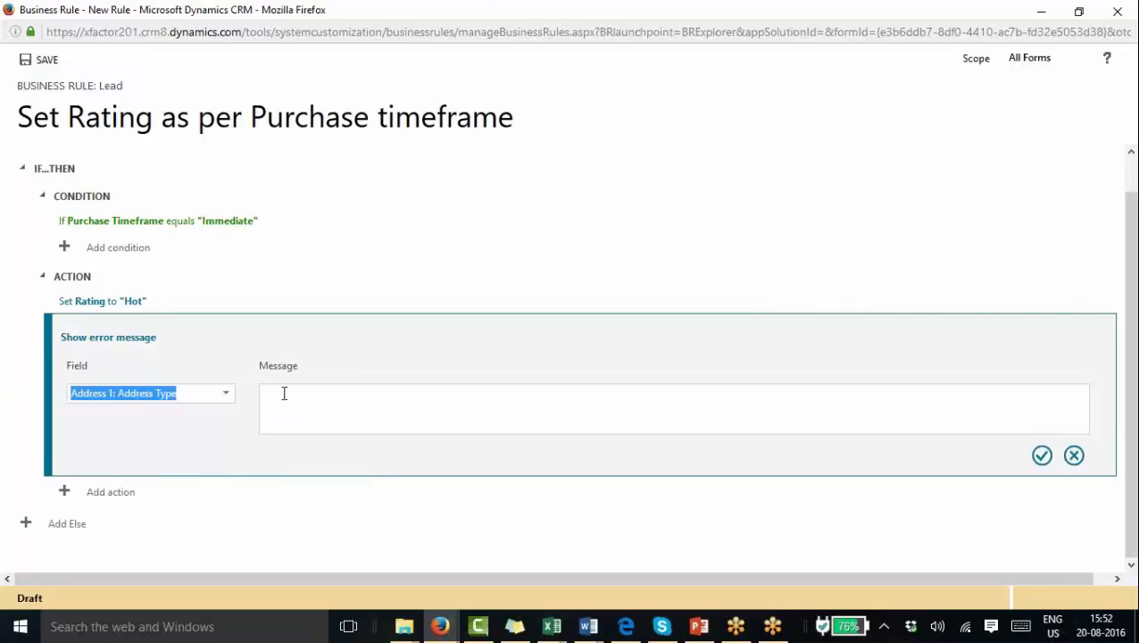
left_click(228, 395)
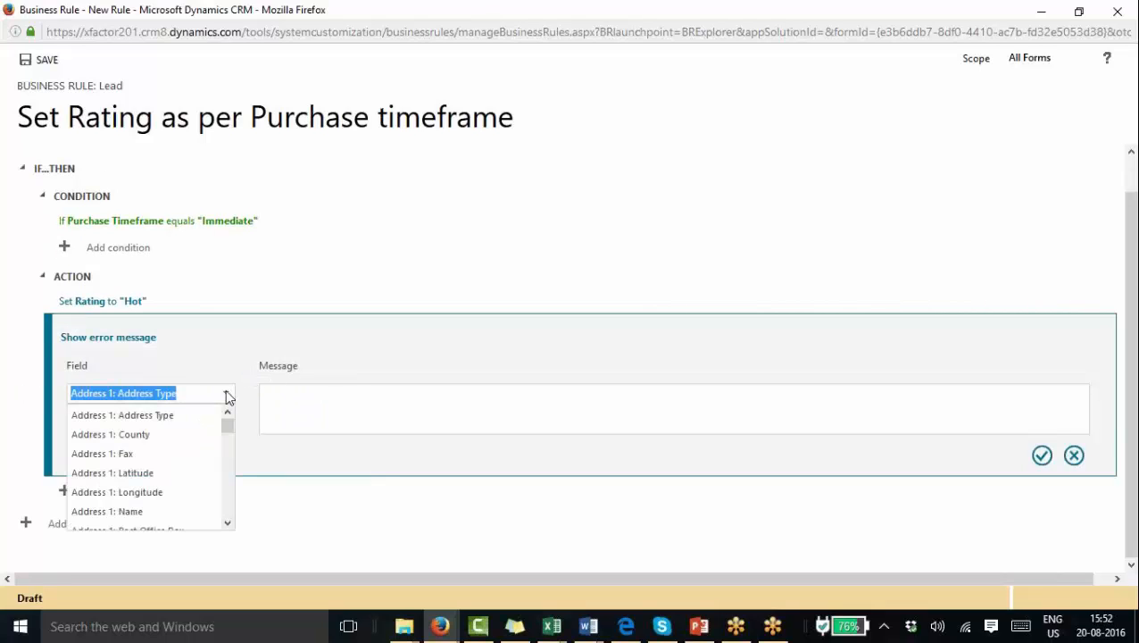
type("r")
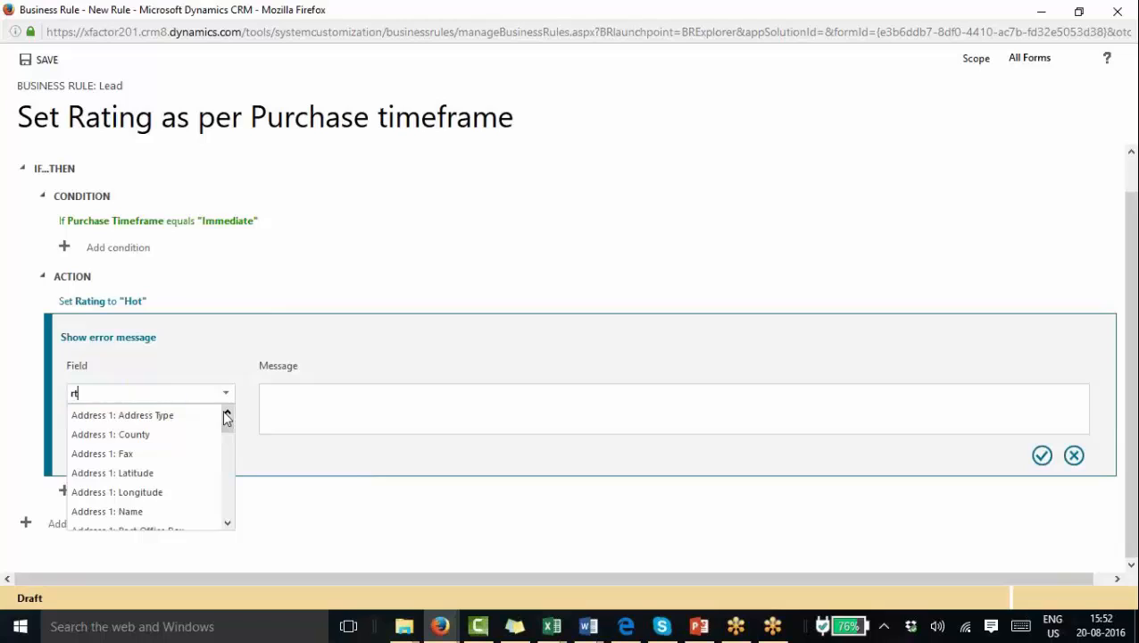
type("ating")
left_click(195, 424)
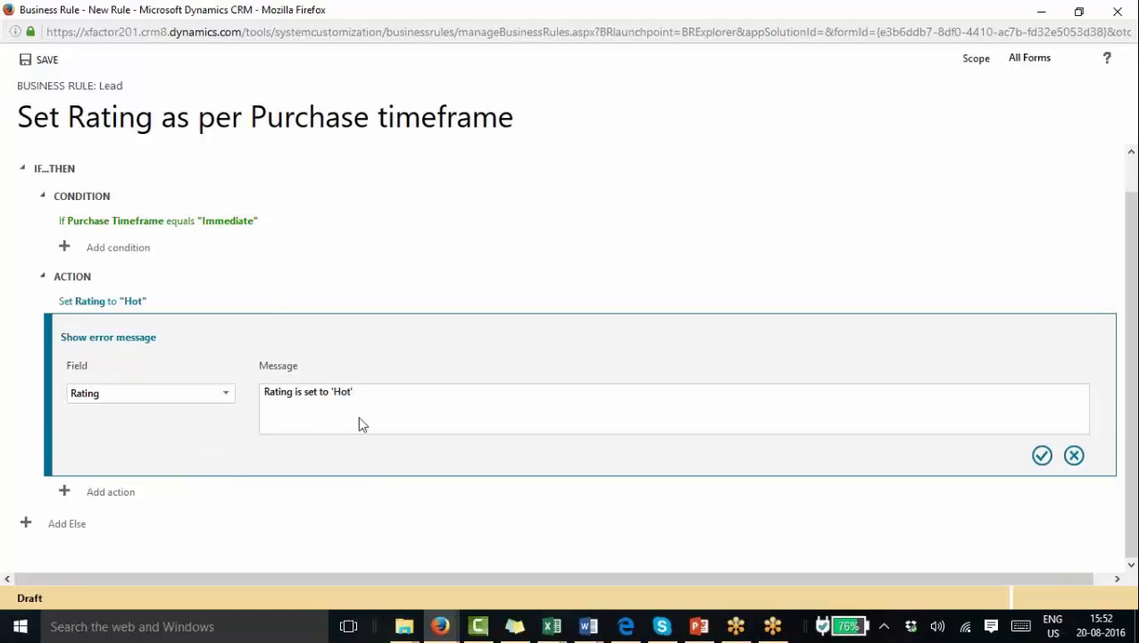
left_click(1041, 455)
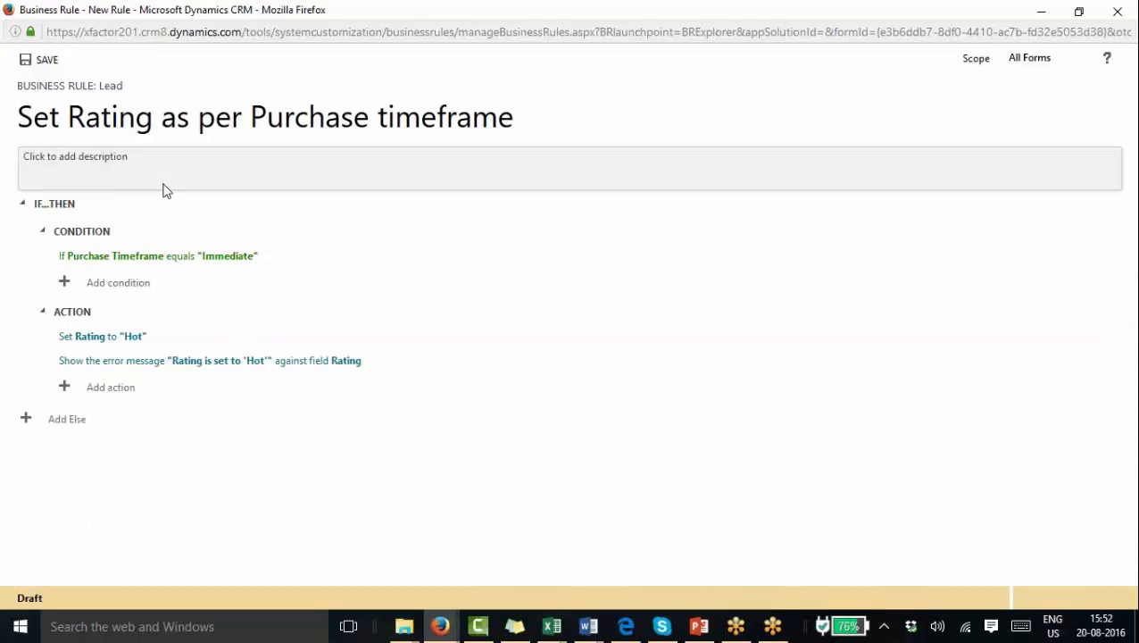
Add an Else branch with the condition Purchase Timeframe equals This Quarter or Next Quarter.
left_click(77, 421)
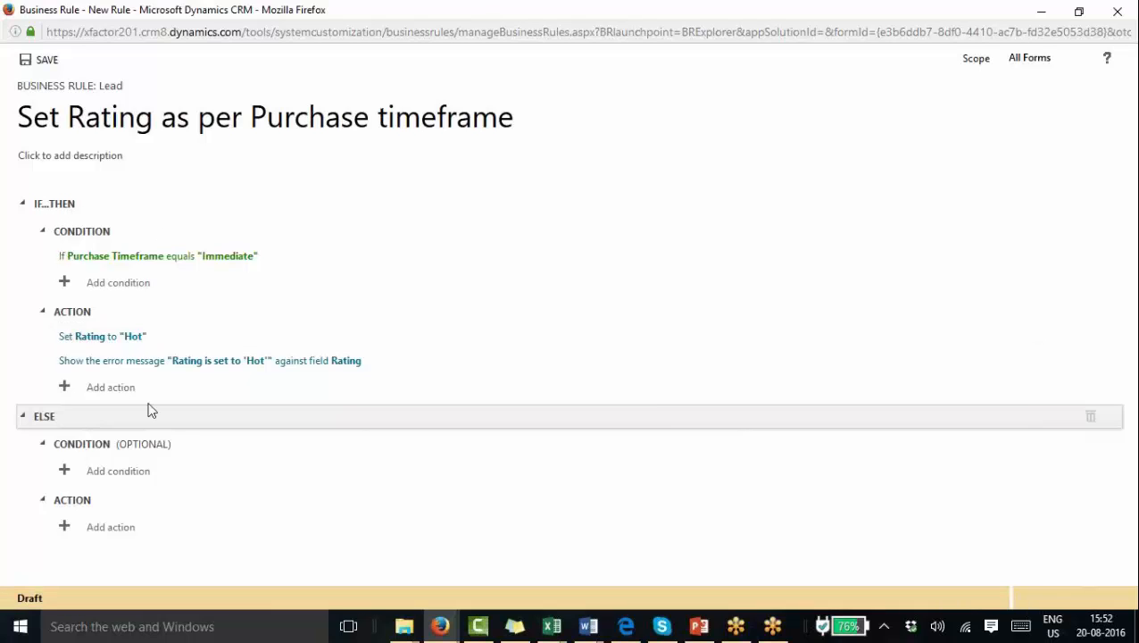
left_click(138, 475)
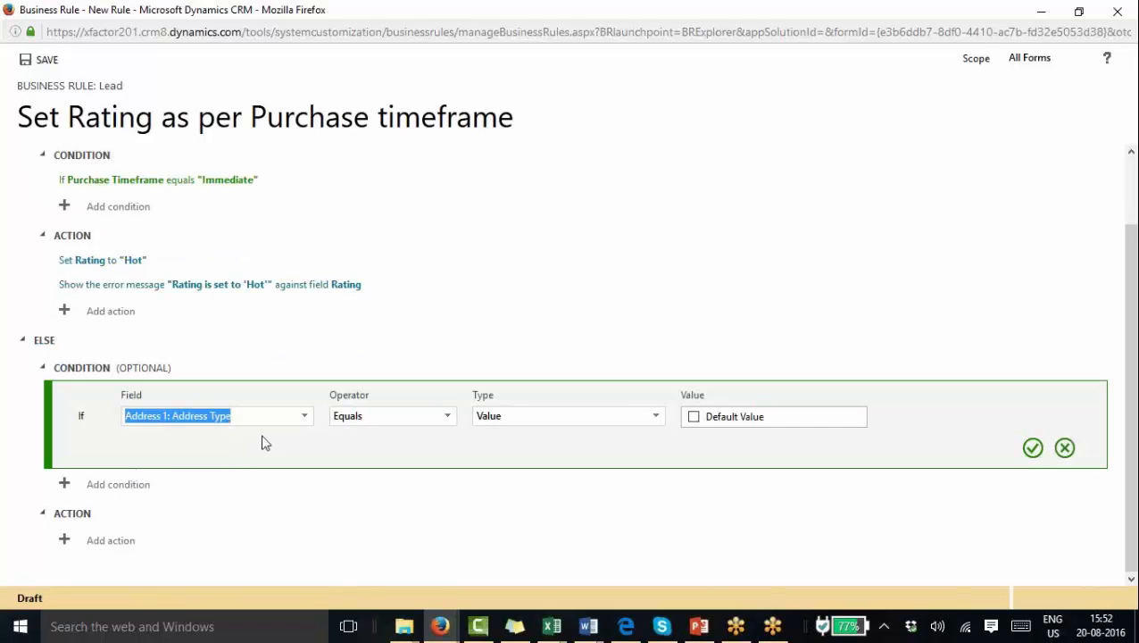
type("timefr")
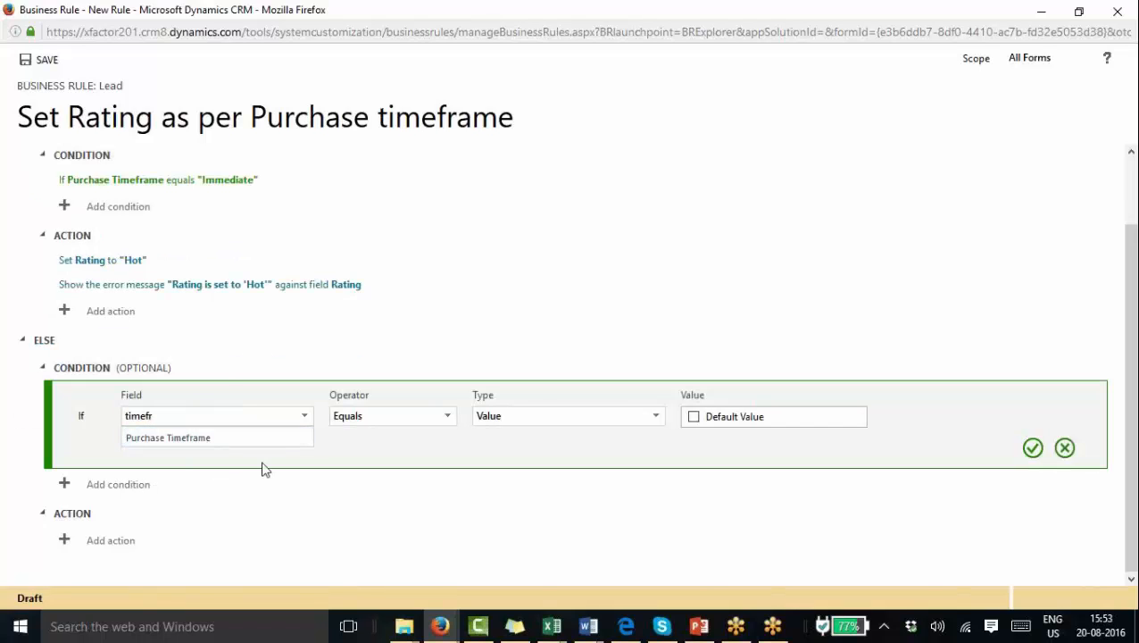
left_click(278, 439)
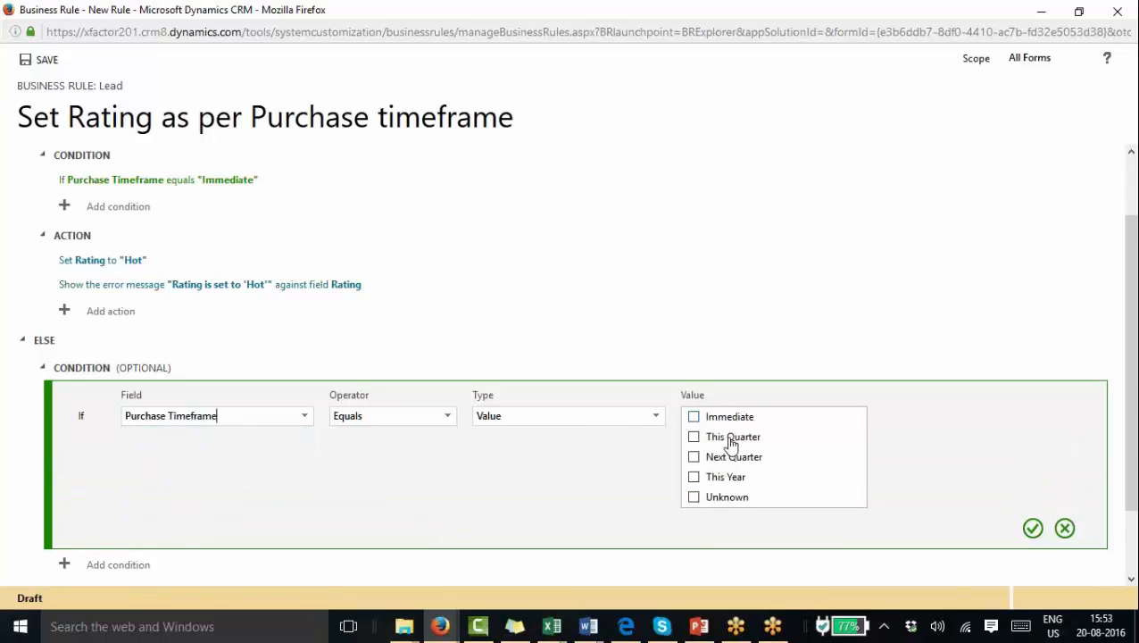
left_click(693, 437)
left_click(694, 456)
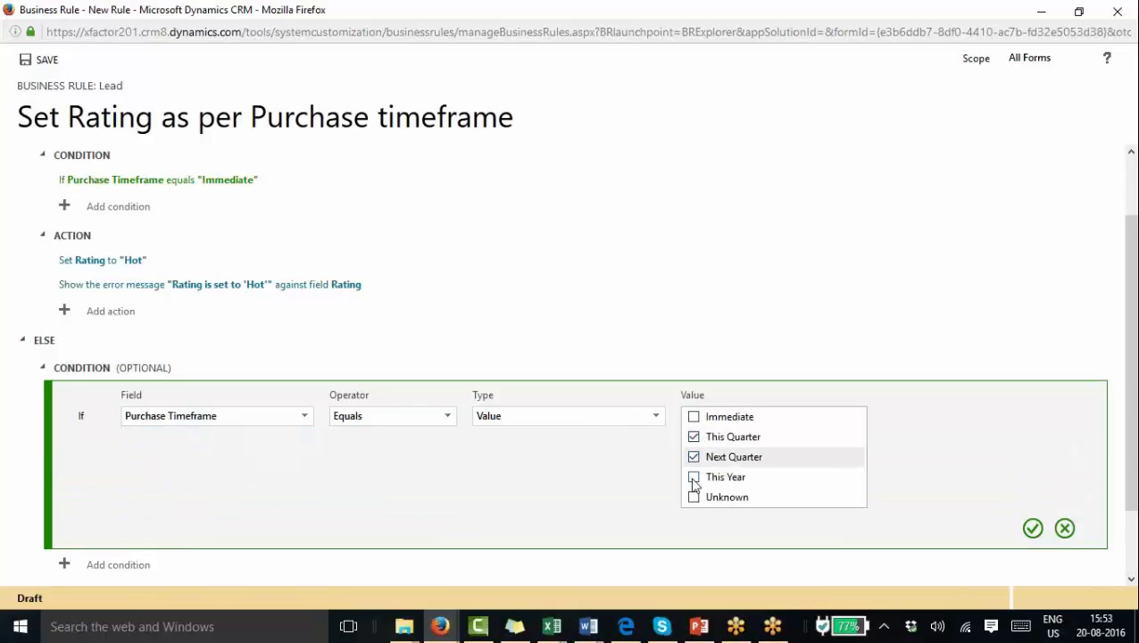
left_click(693, 477)
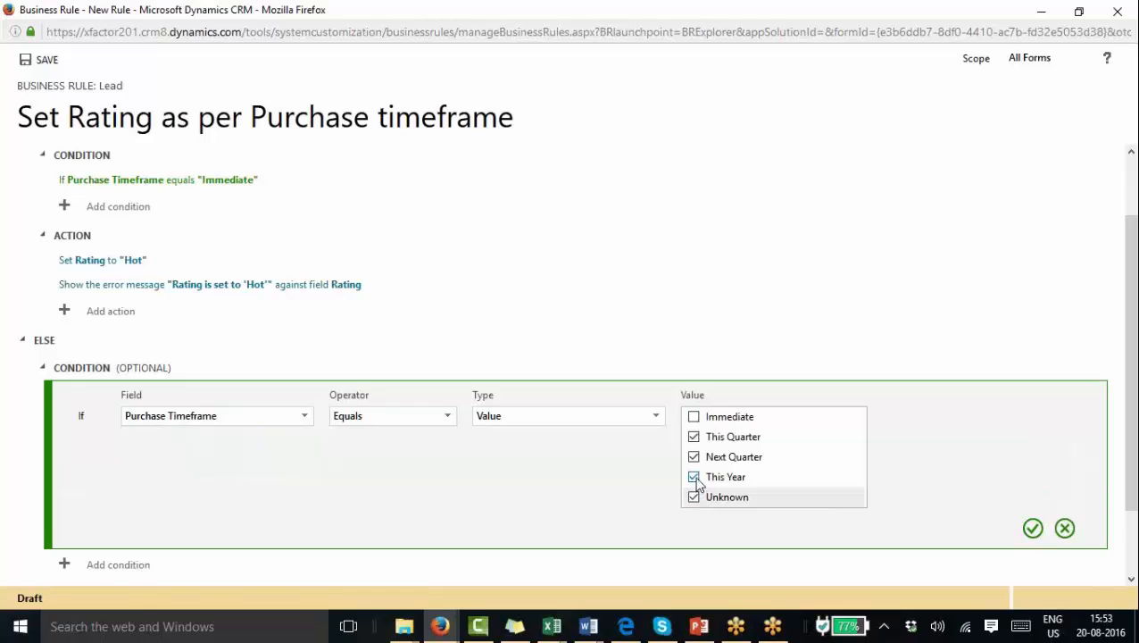
left_click(694, 477)
left_click(1032, 529)
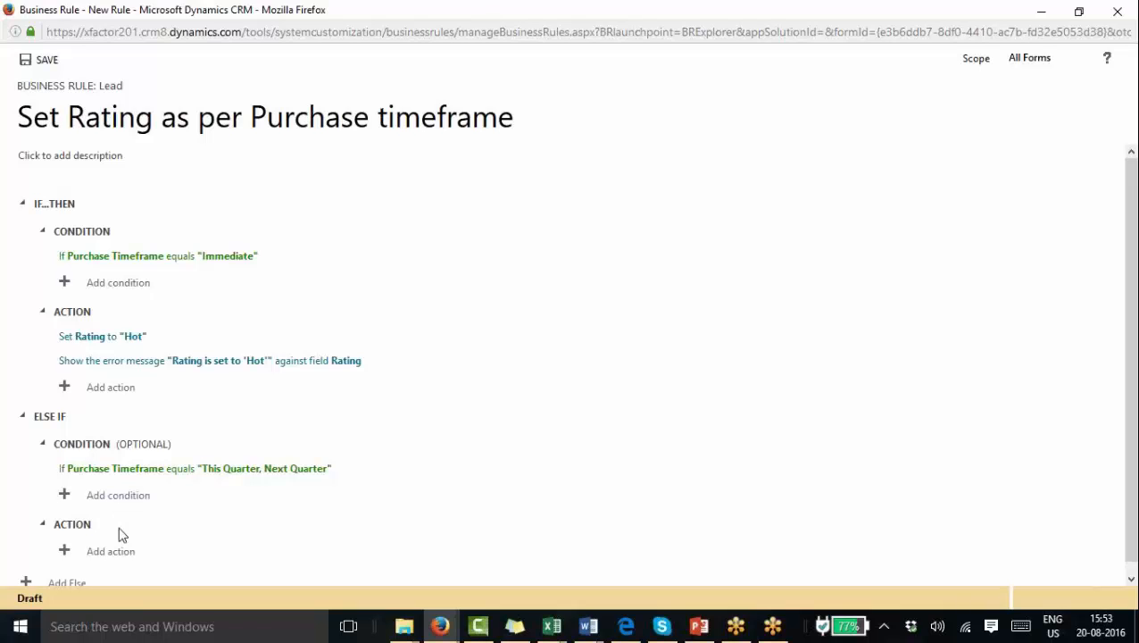
Add a Set field value action to the Else If branch that sets Rating to the value Warm, and confirm it.
left_click(126, 554)
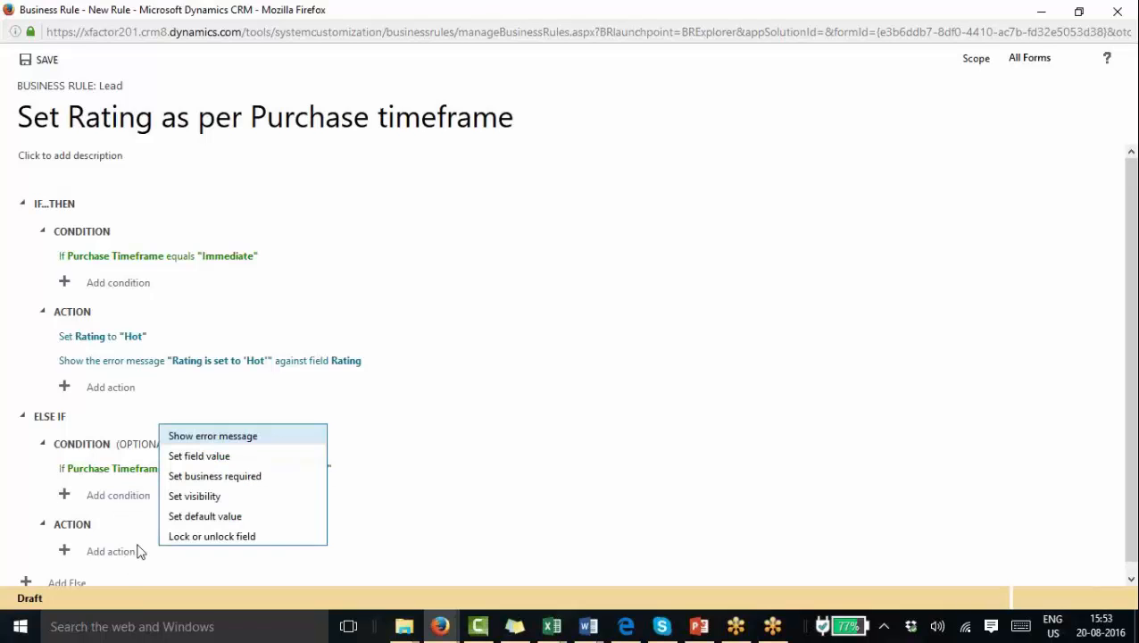
left_click(249, 456)
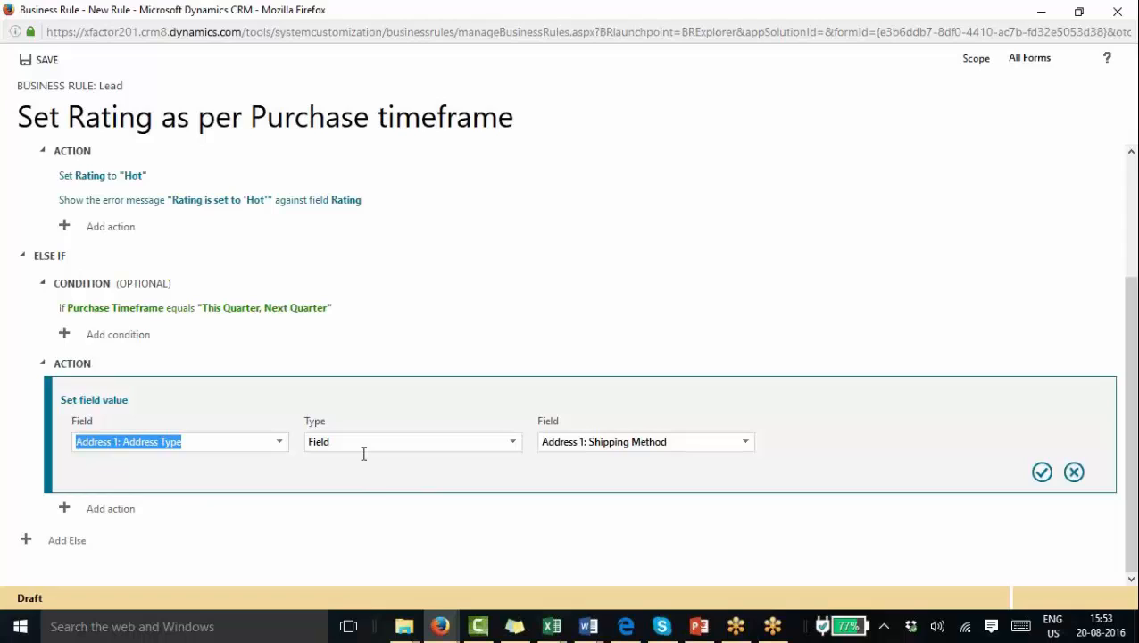
type("rating")
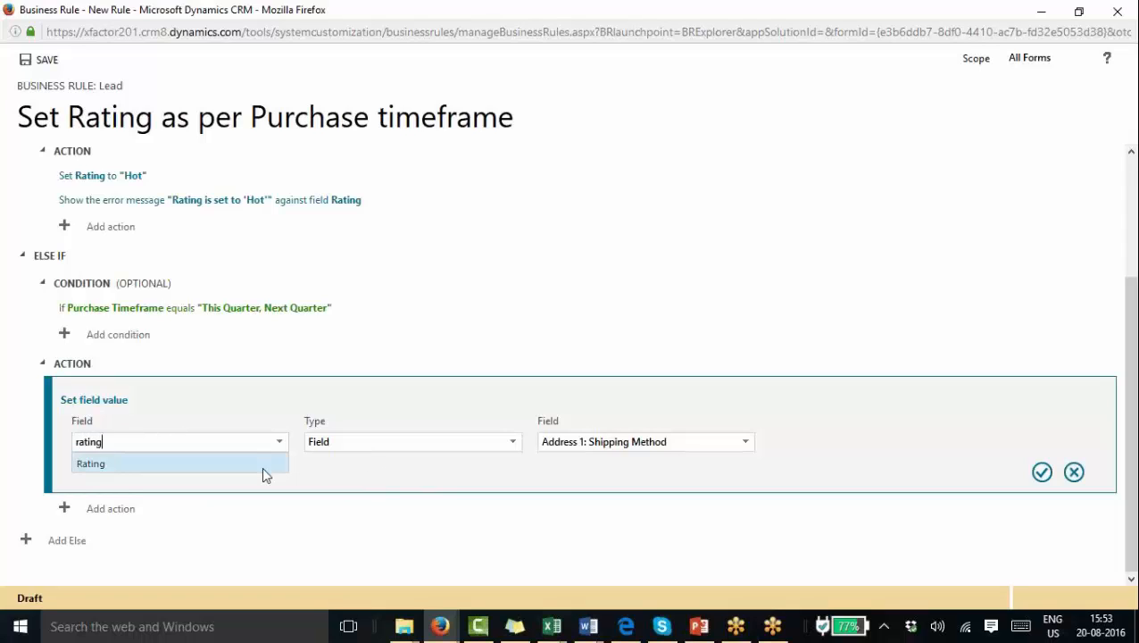
left_click(262, 465)
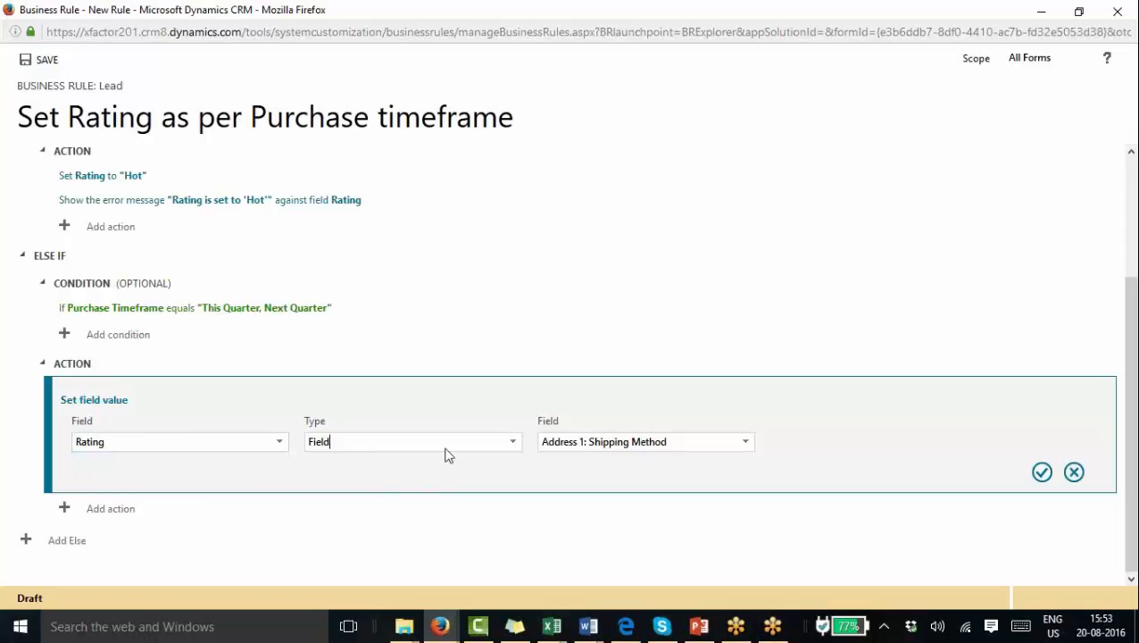
left_click(486, 455)
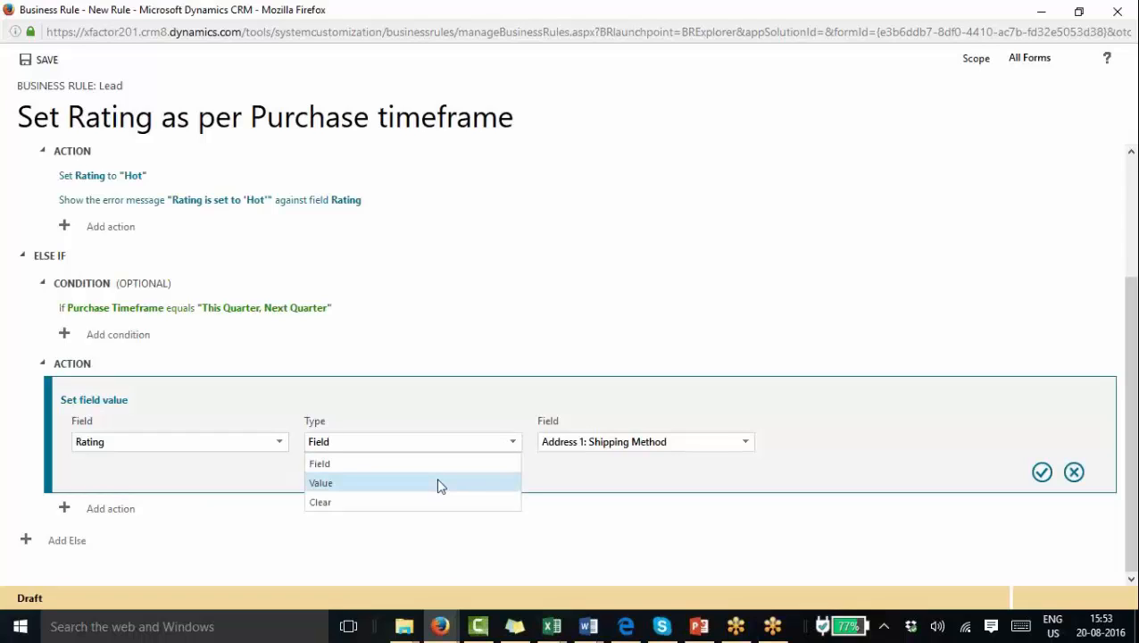
left_click(438, 483)
left_click(755, 443)
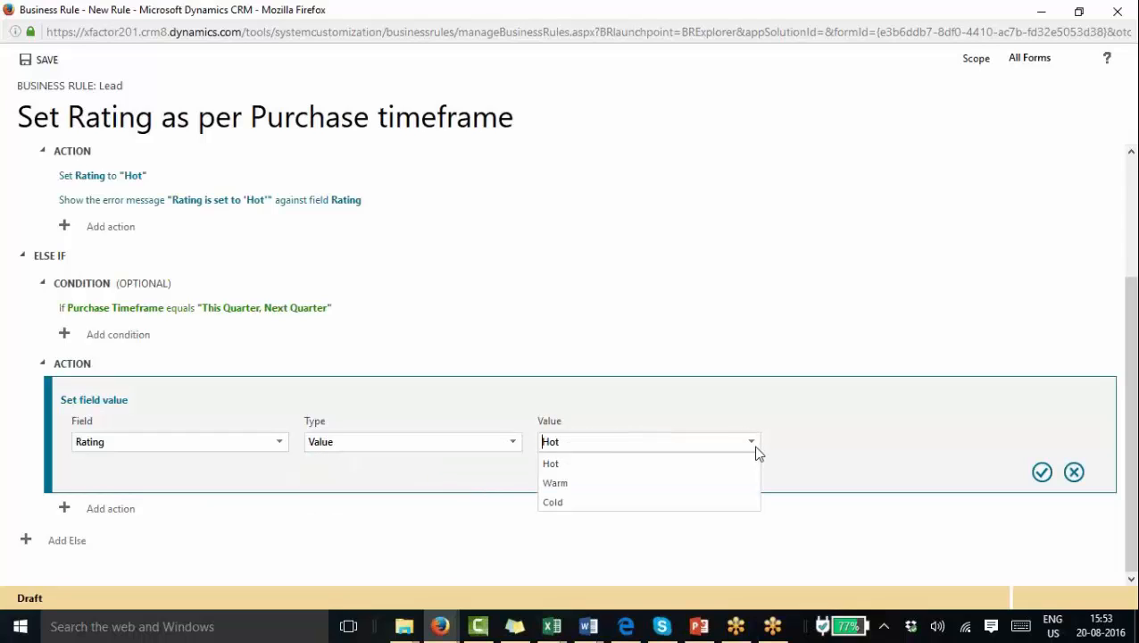
left_click(658, 482)
left_click(1044, 474)
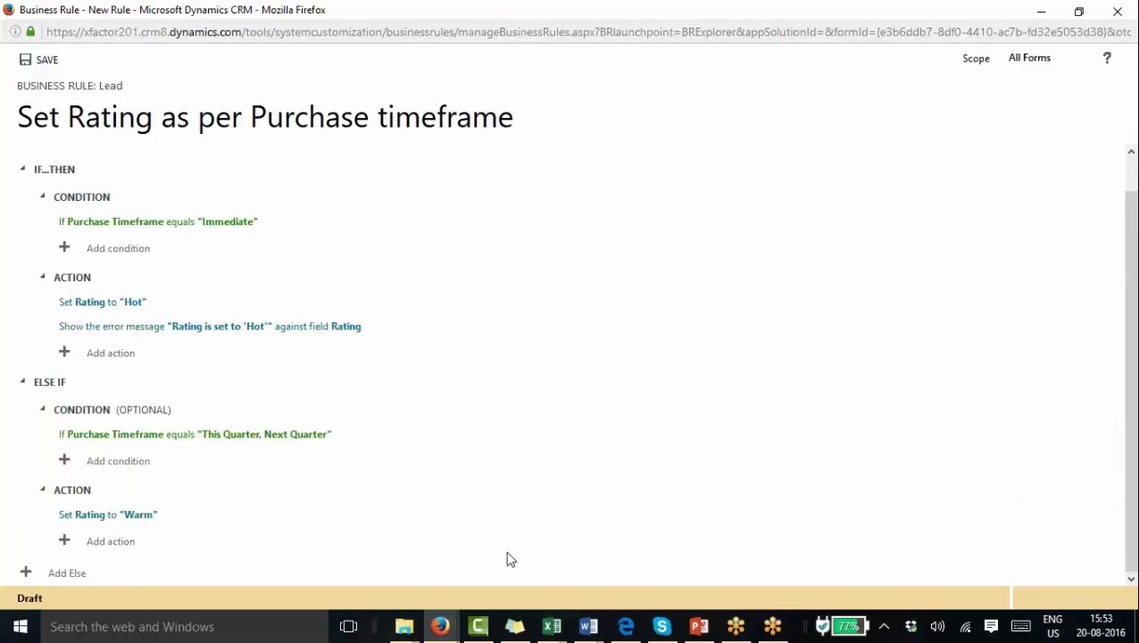
Add an Else branch without a condition, with a Set field value action that sets Rating to the value Cold.
left_click(75, 573)
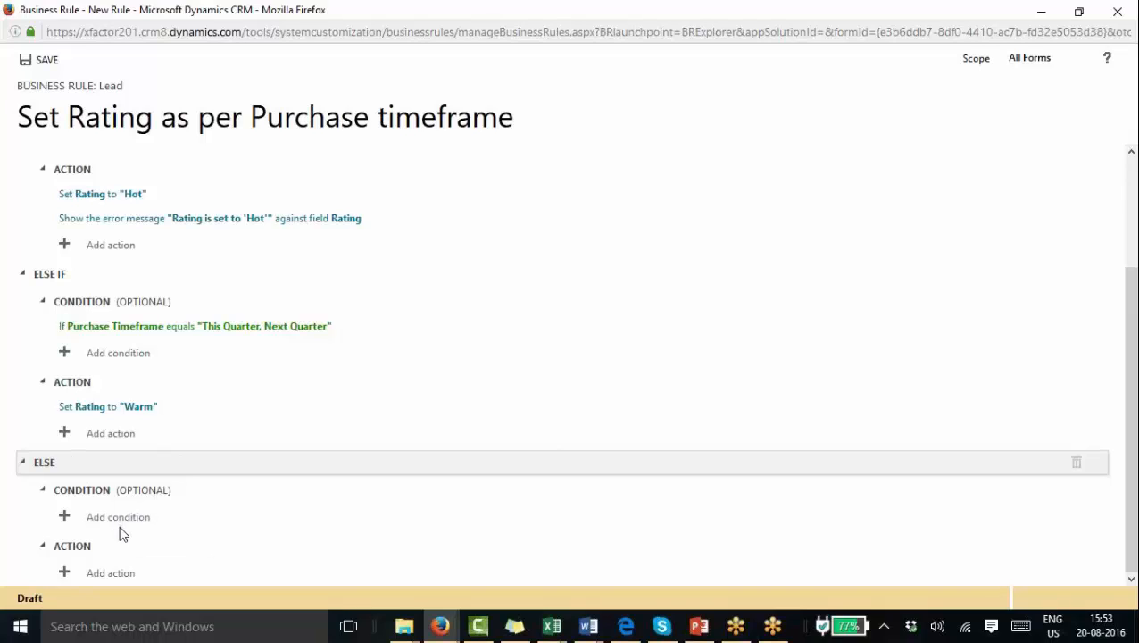
left_click(124, 573)
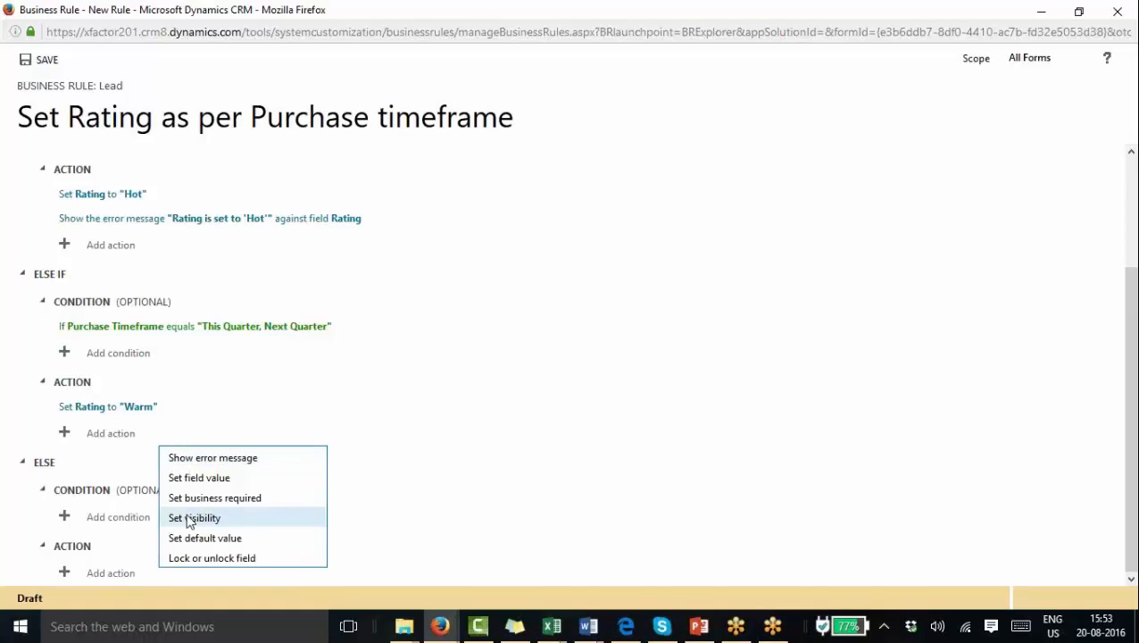
left_click(221, 478)
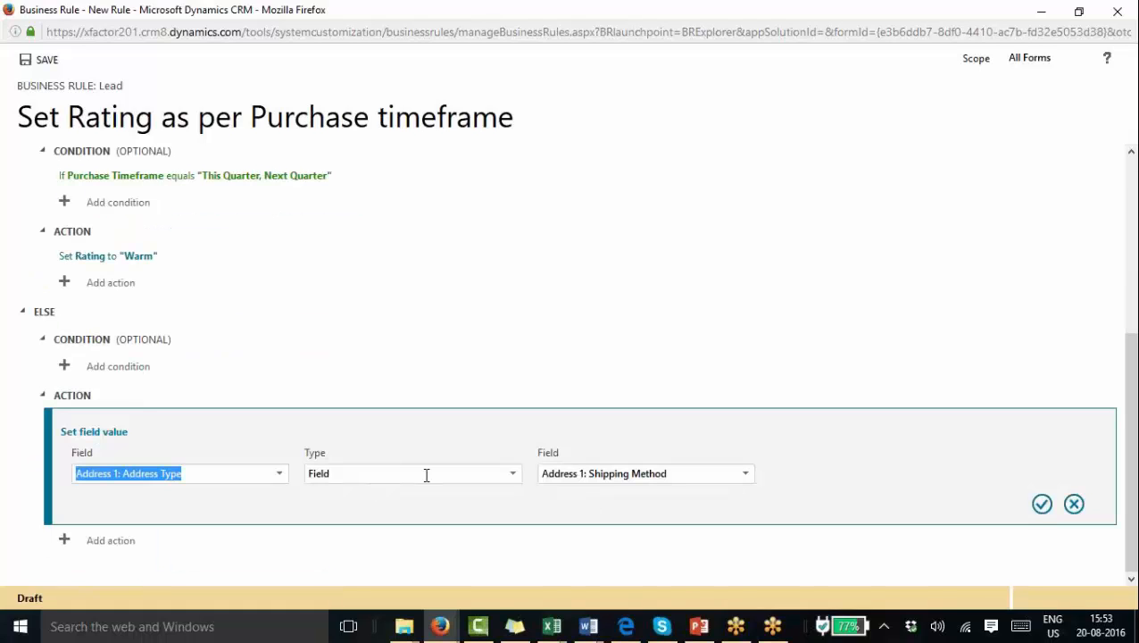
type("rat")
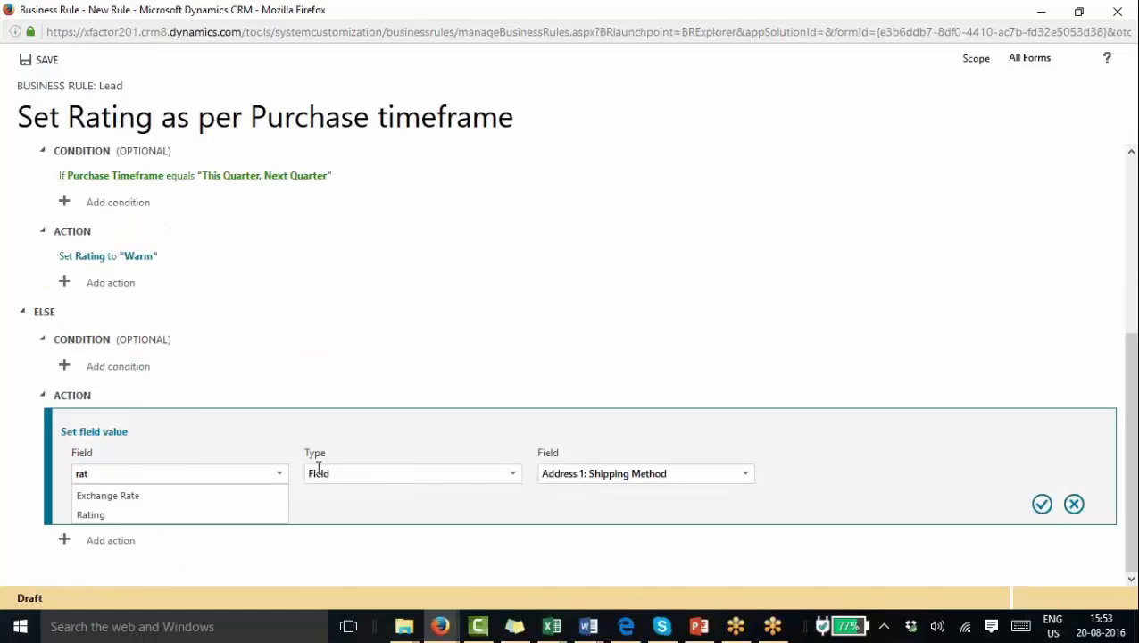
left_click(272, 515)
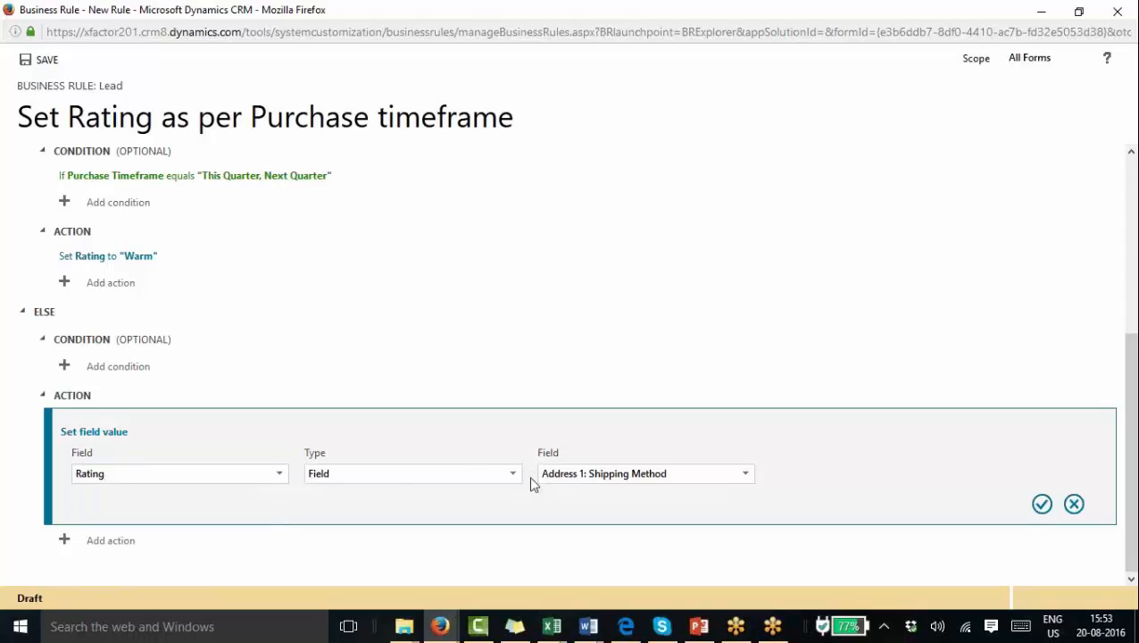
left_click(514, 475)
left_click(459, 516)
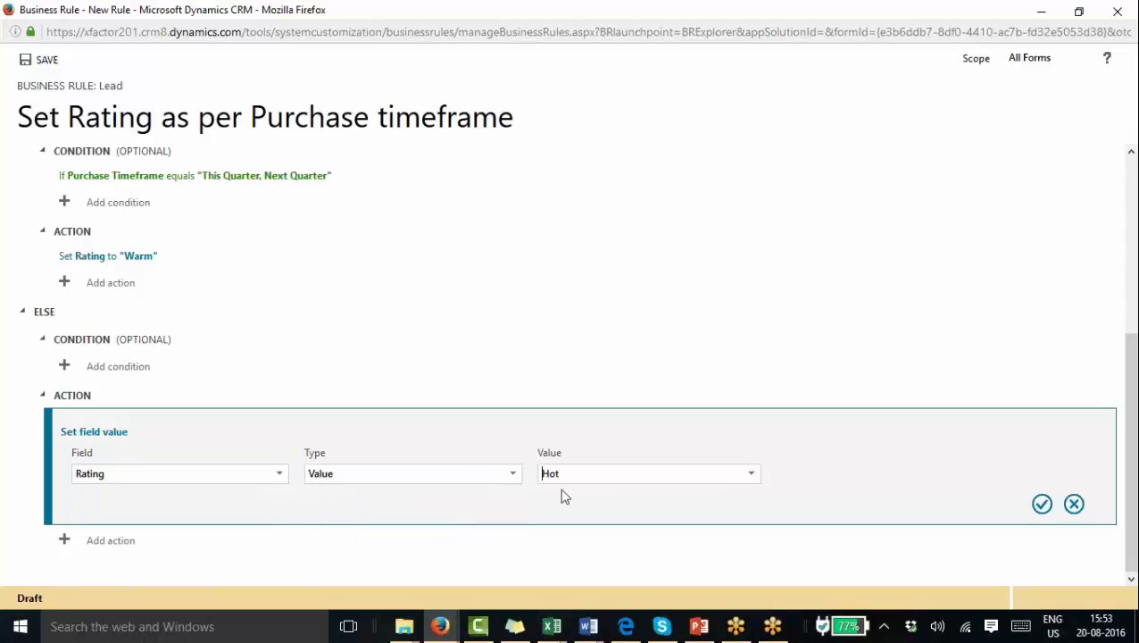
left_click(750, 474)
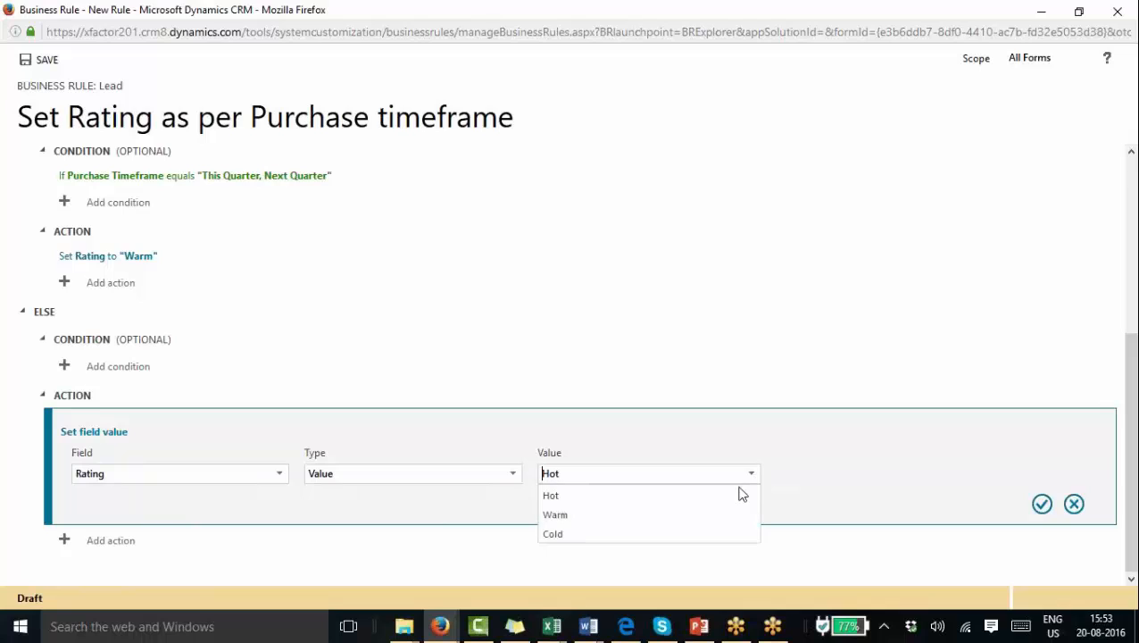
left_click(678, 532)
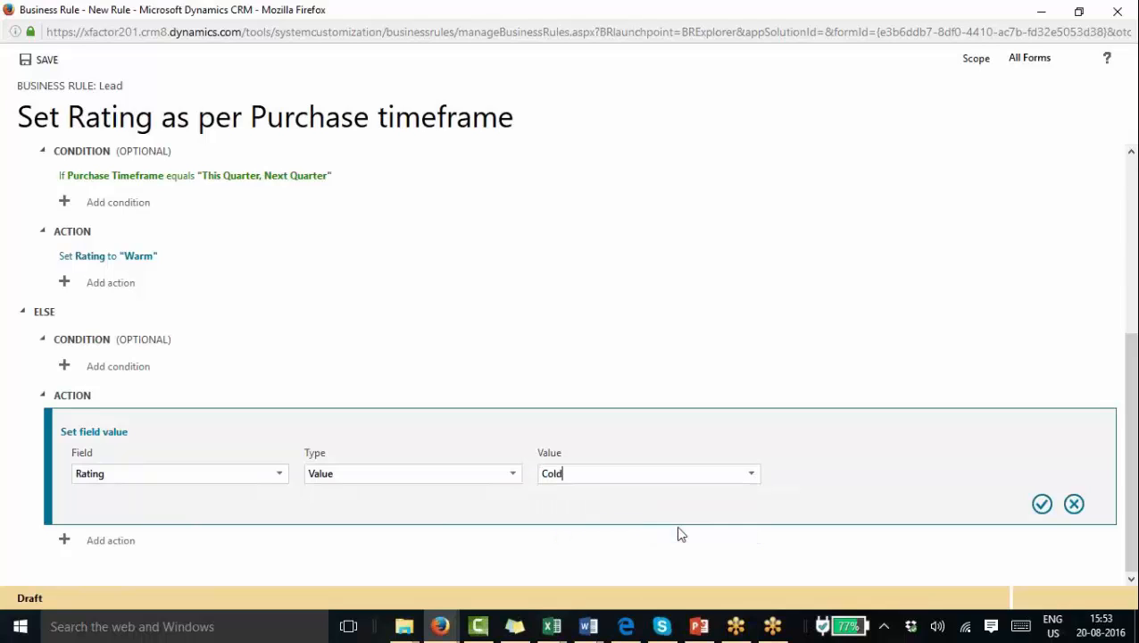
left_click(1041, 503)
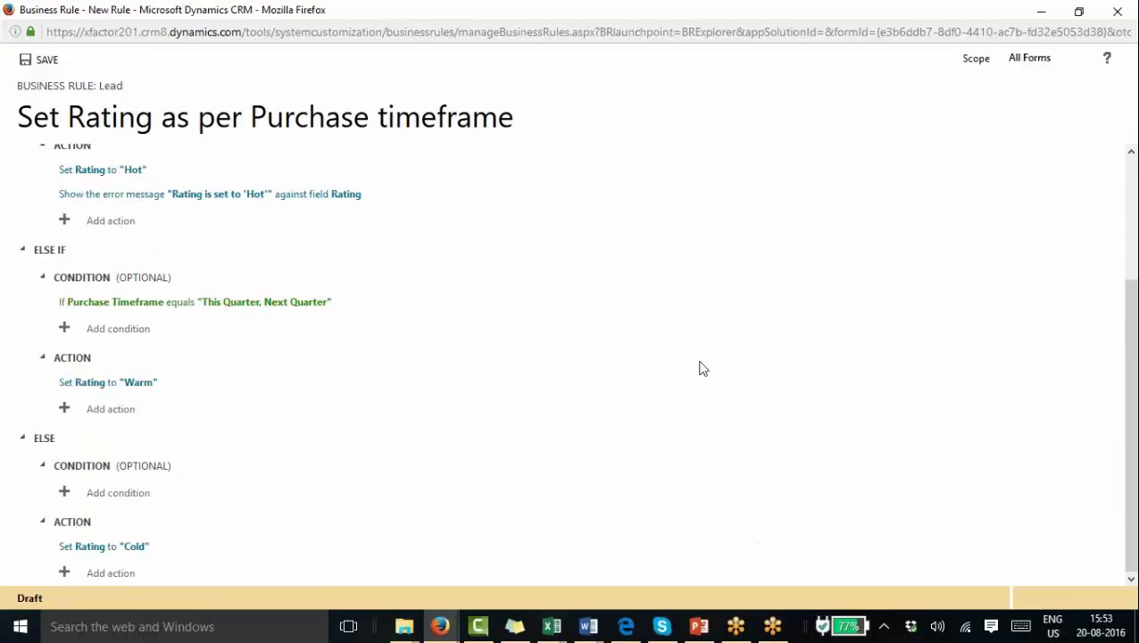
Add a Show error message action on Rating to the Else If branch with the message "Rating set to 'Warm'" and confirm it.
scroll(699, 368, "up", 3)
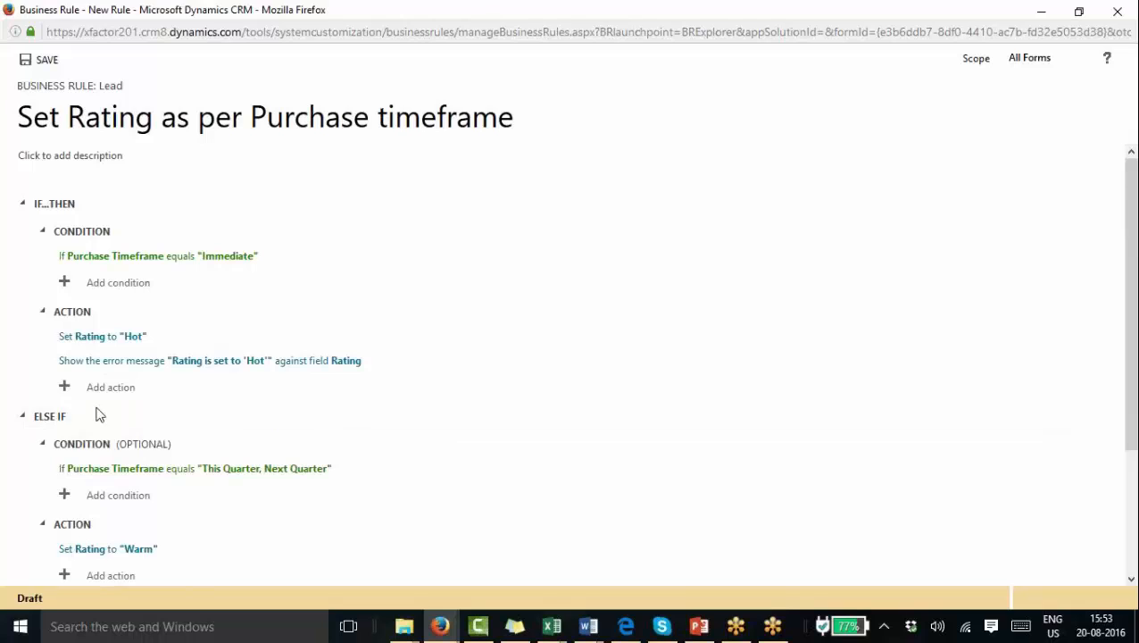
scroll(232, 479, "down", 2)
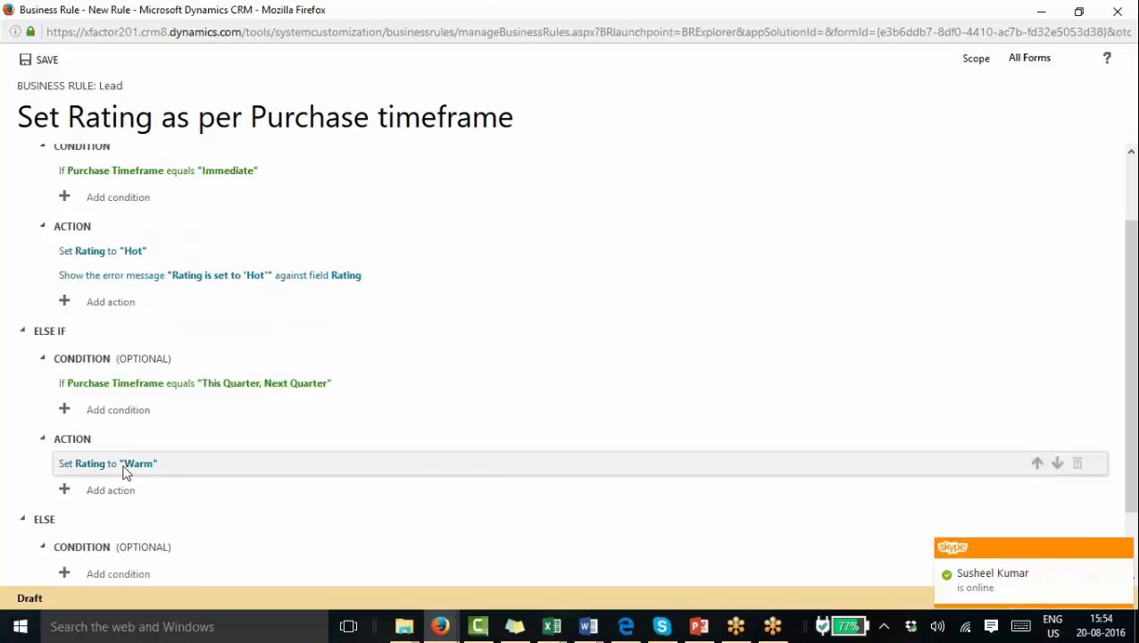
scroll(145, 500, "down", 2)
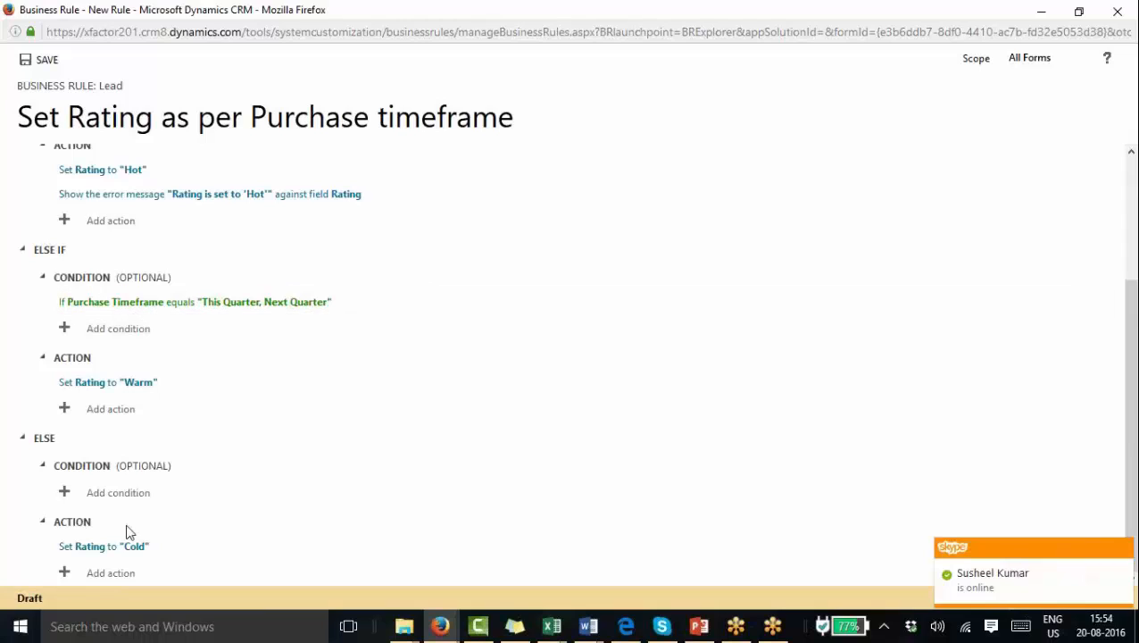
left_click(122, 414)
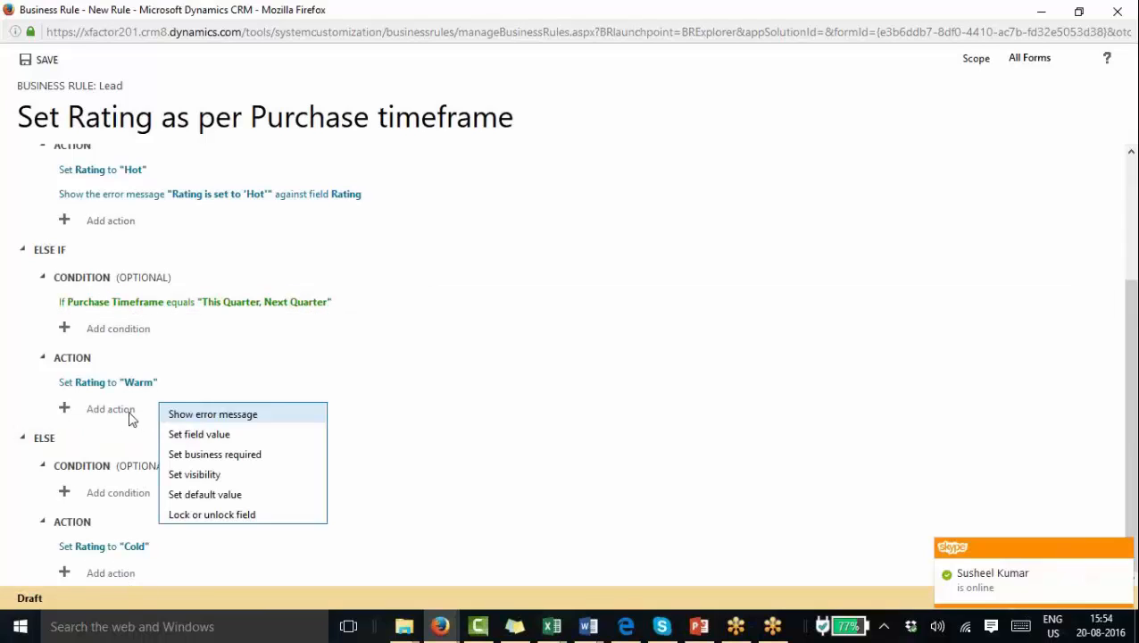
left_click(237, 419)
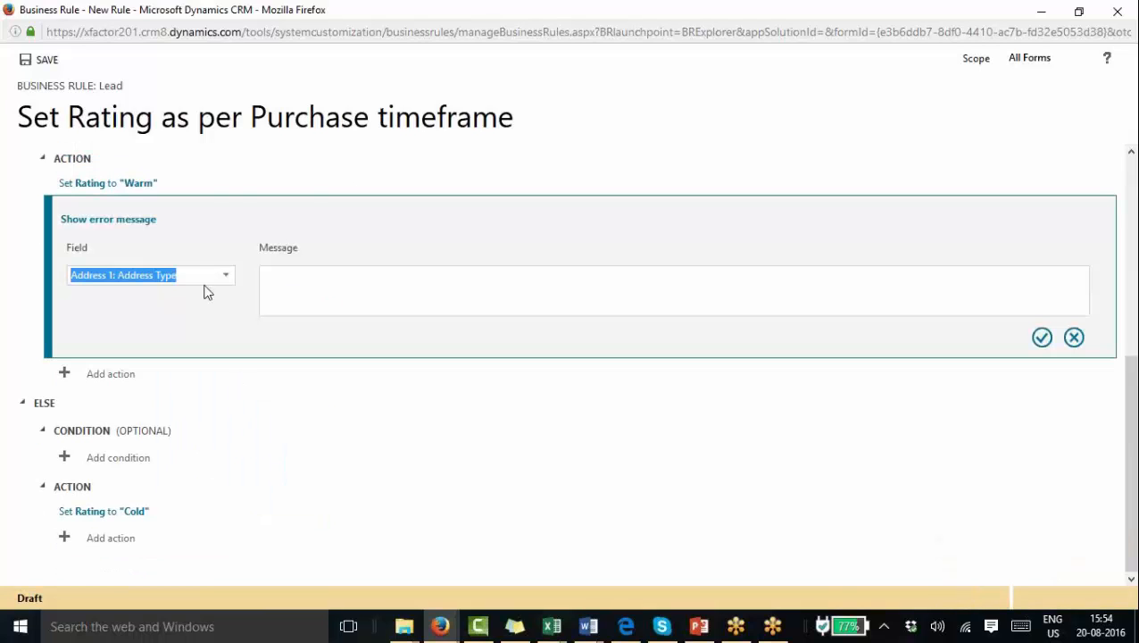
type("rating")
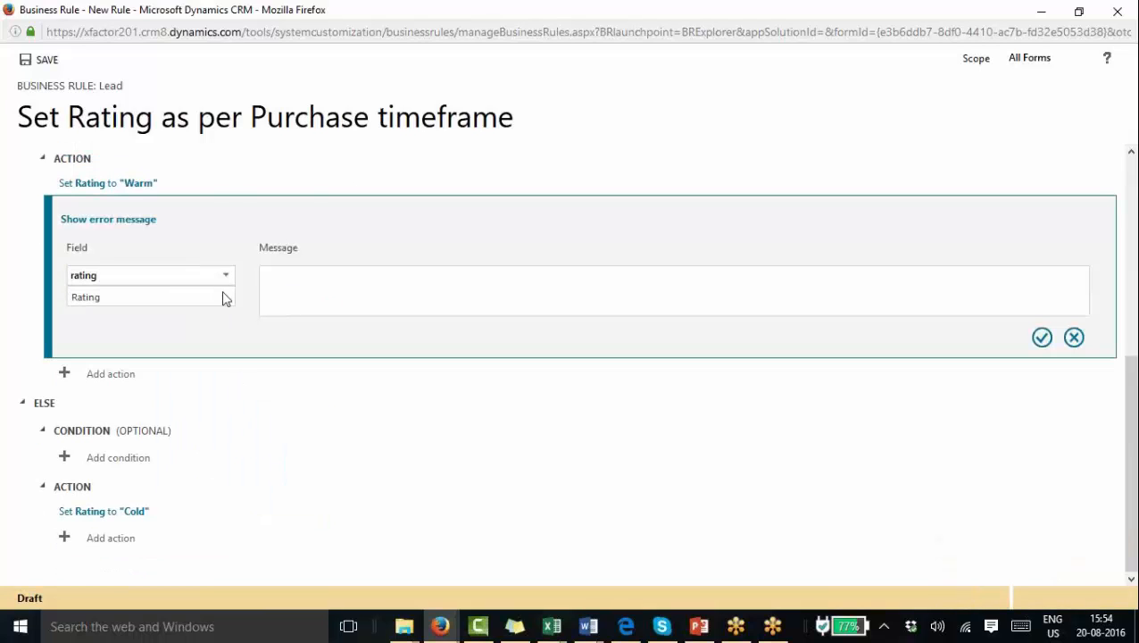
left_click(180, 294)
left_click(336, 288)
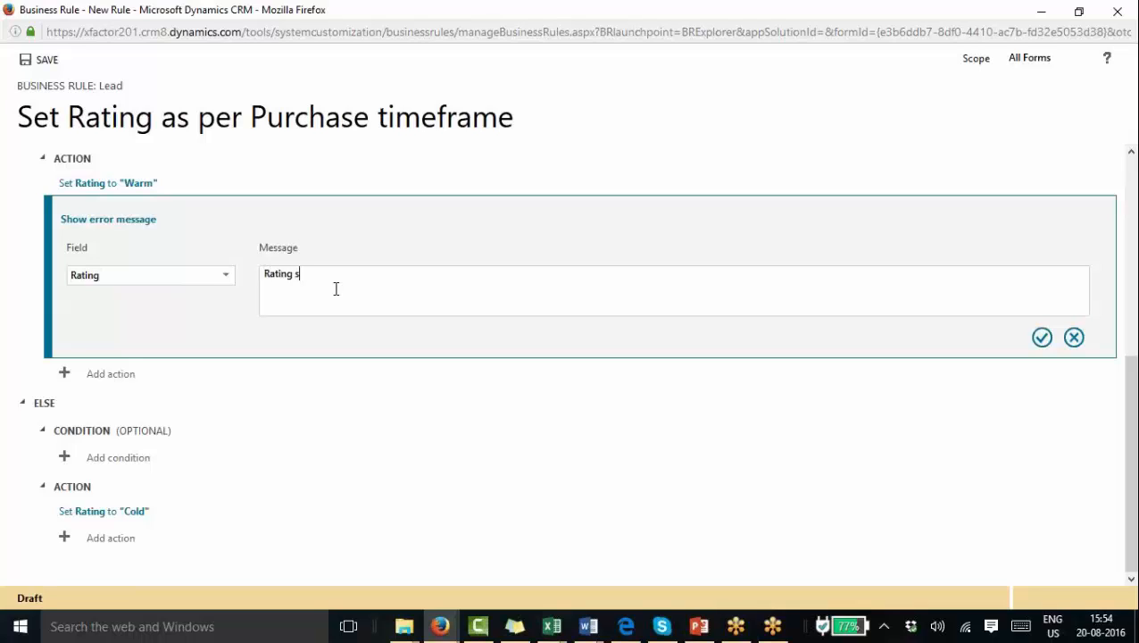
type("Rating set to 'Warm")
left_click(1042, 337)
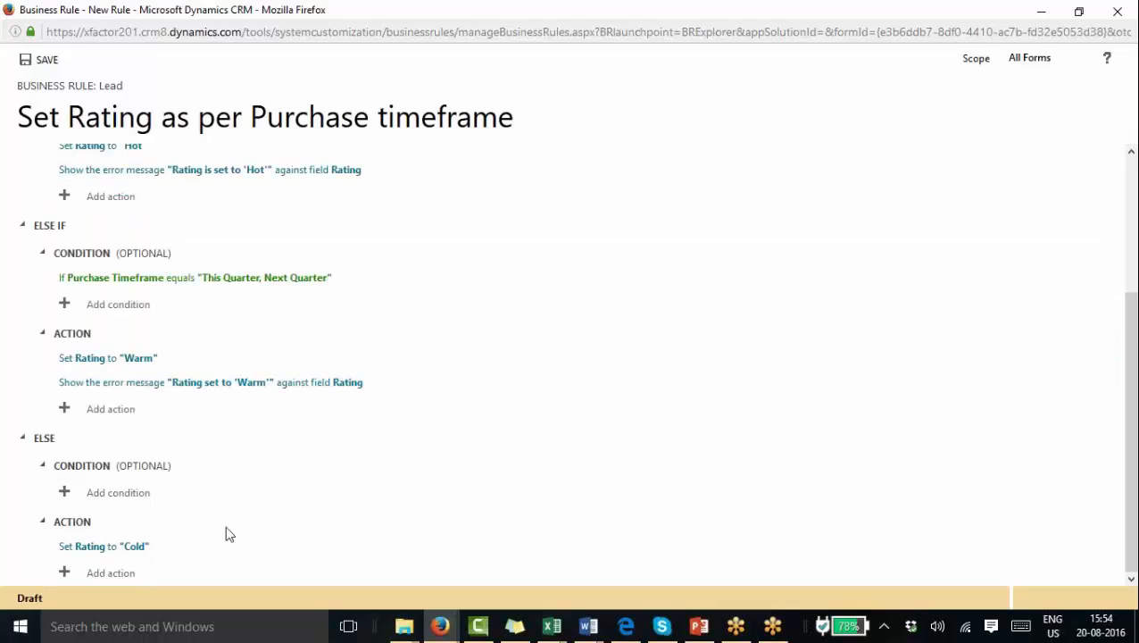
Add a Show error message action on Rating to the Else branch with the message "Rating set to Cold" and confirm it.
left_click(101, 575)
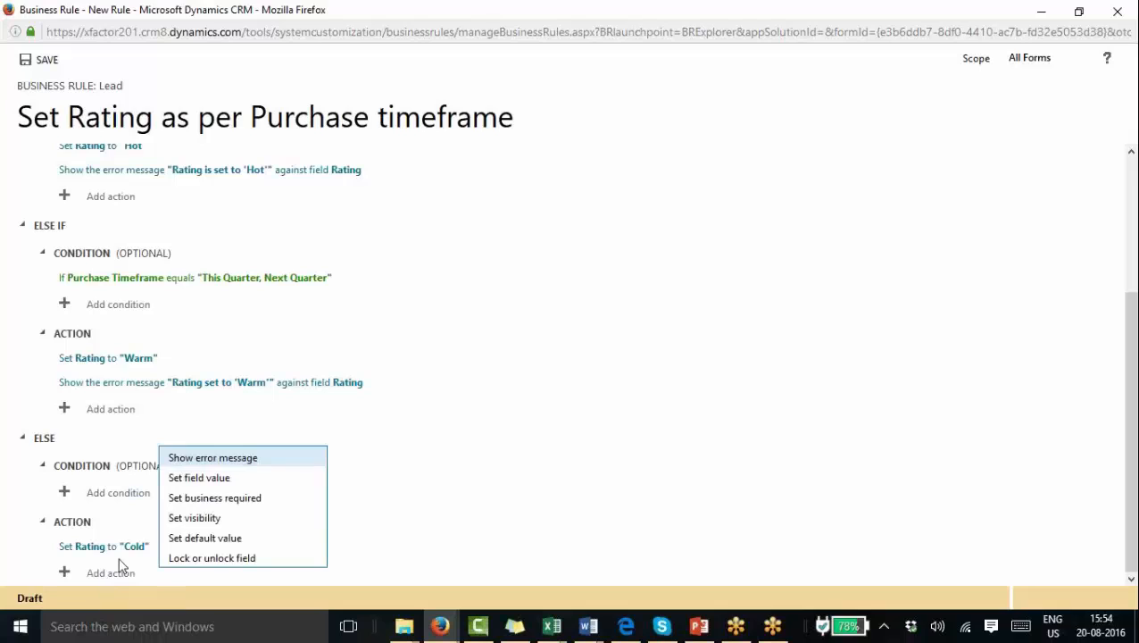
left_click(253, 457)
type("rating")
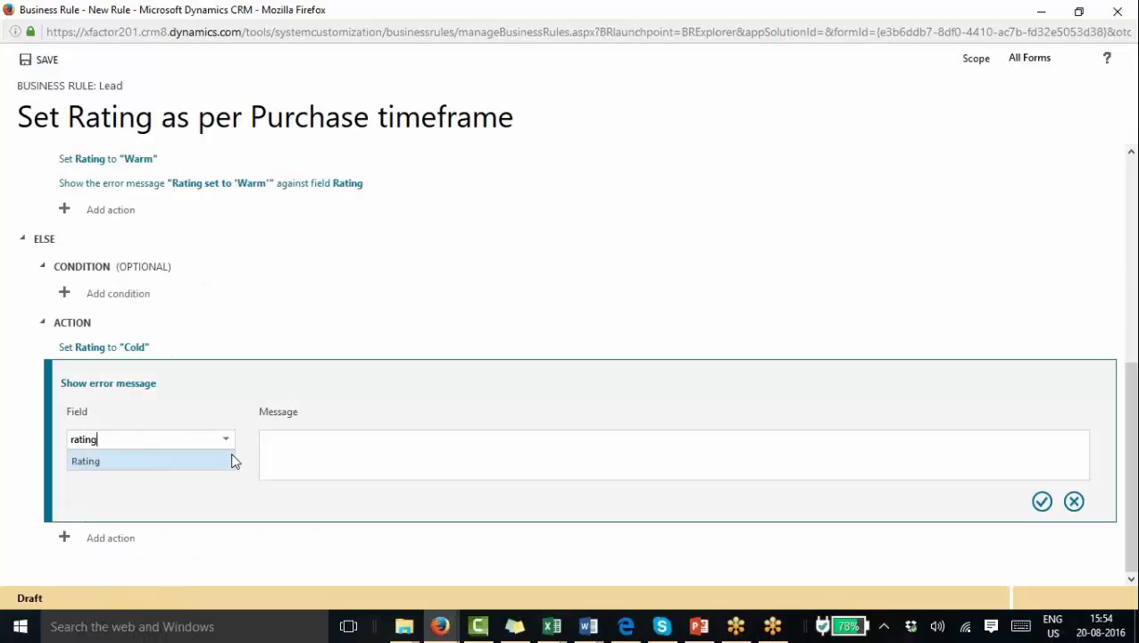
left_click(205, 462)
left_click(331, 453)
type("Rati")
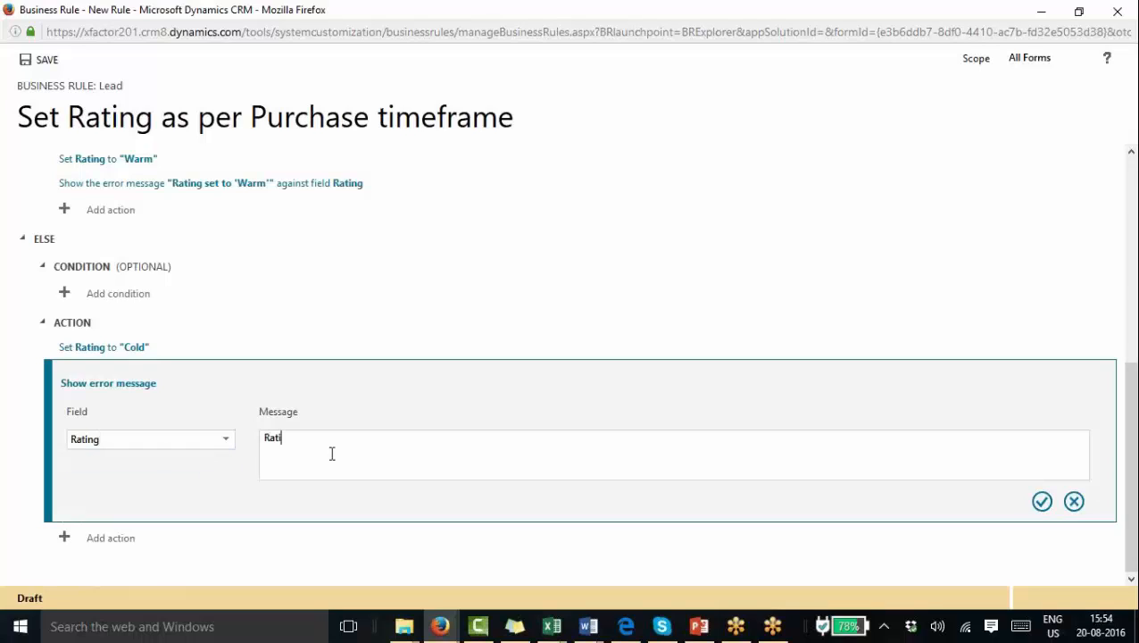
type("ng set to Cold")
left_click(1041, 501)
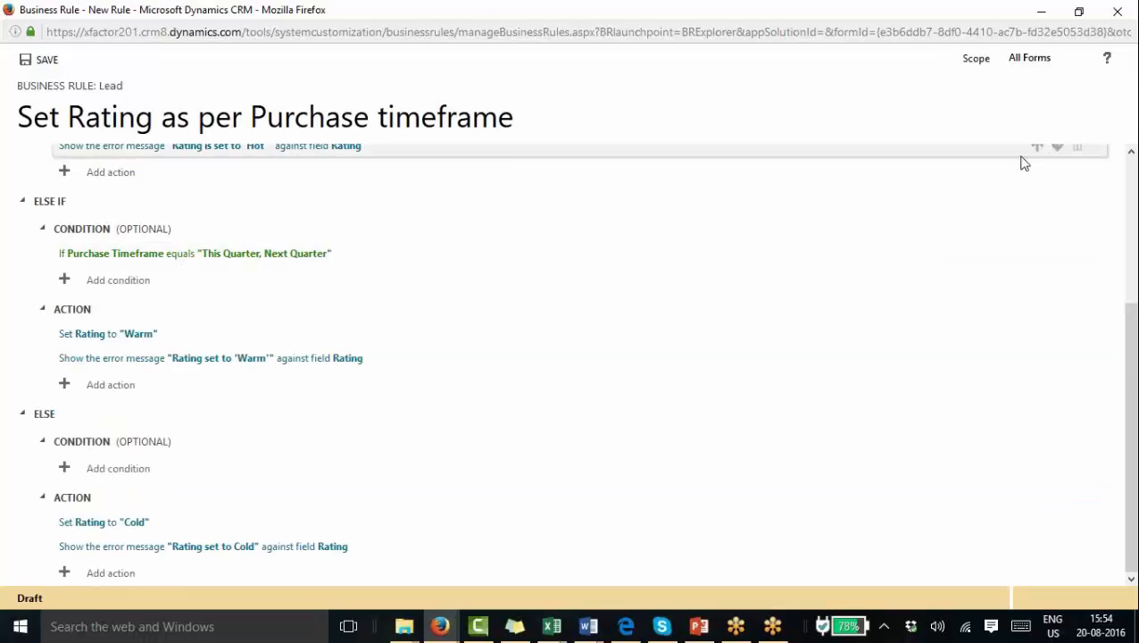
Save the finished business rule and activate it.
left_click_drag(1131, 505, 1136, 204)
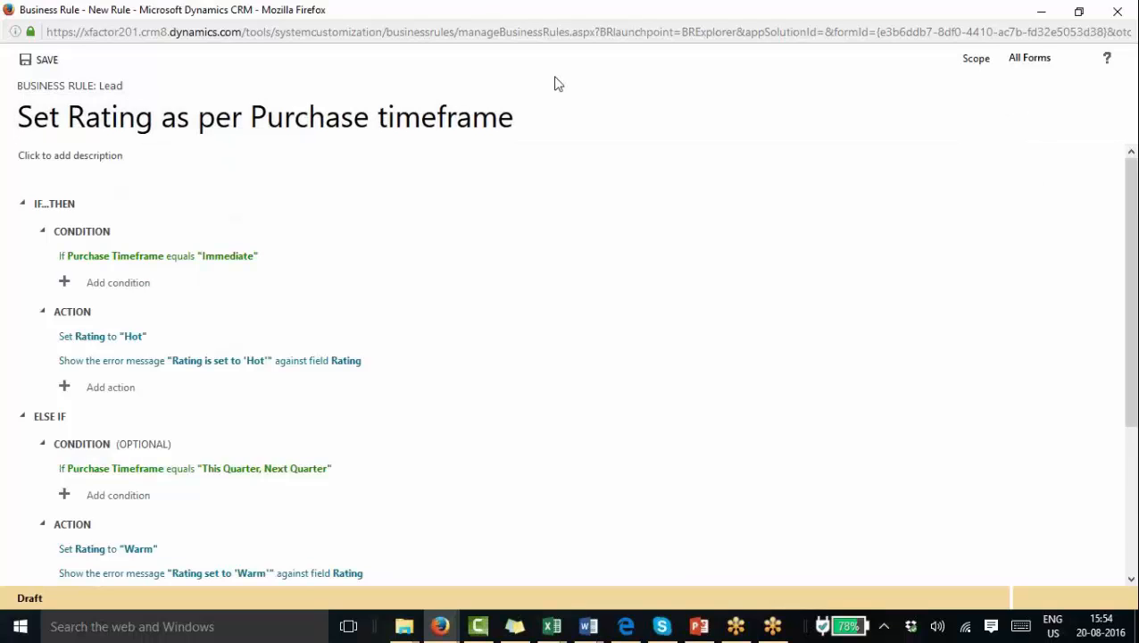
left_click(47, 61)
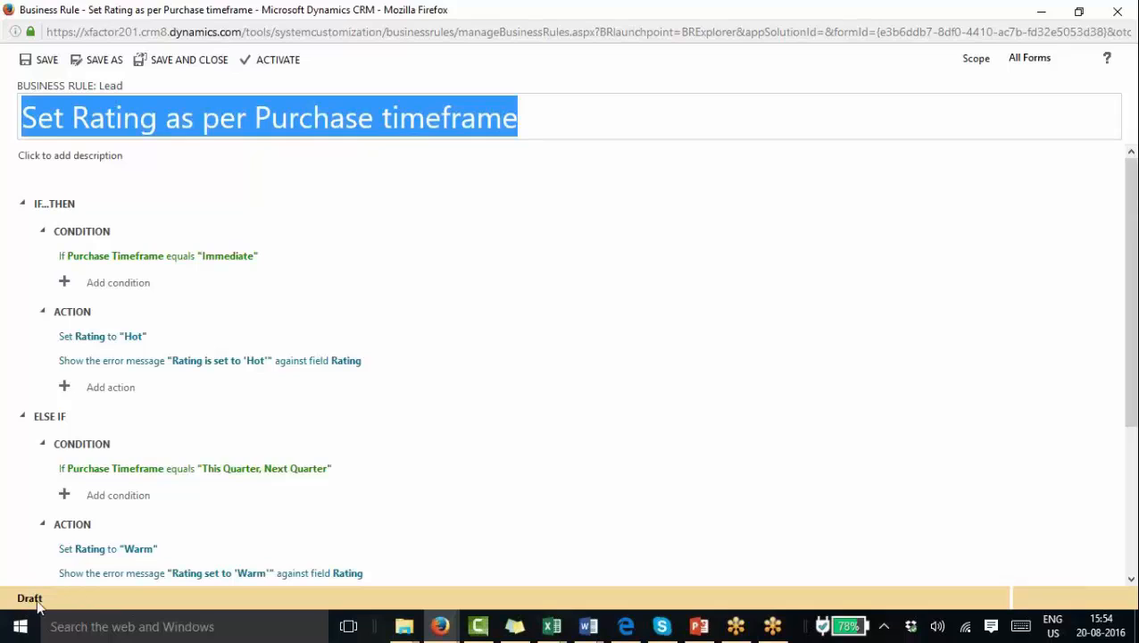
left_click(261, 63)
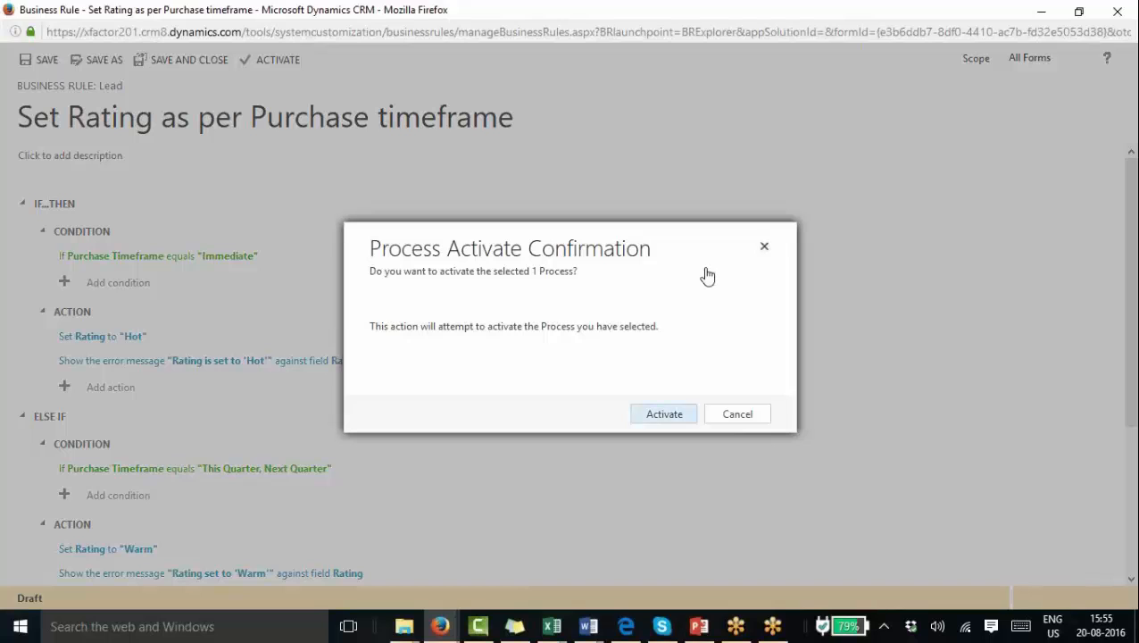
left_click(664, 415)
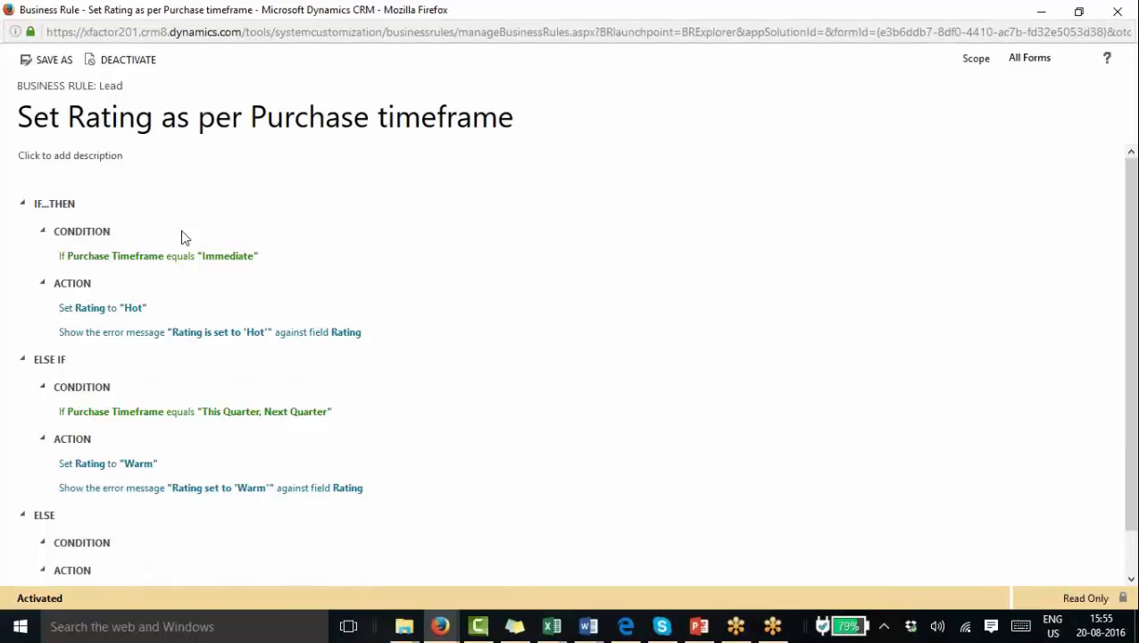
Switch to the open lead record and test Purchase Timeframe with This Quarter and Immediate.
left_click(440, 626)
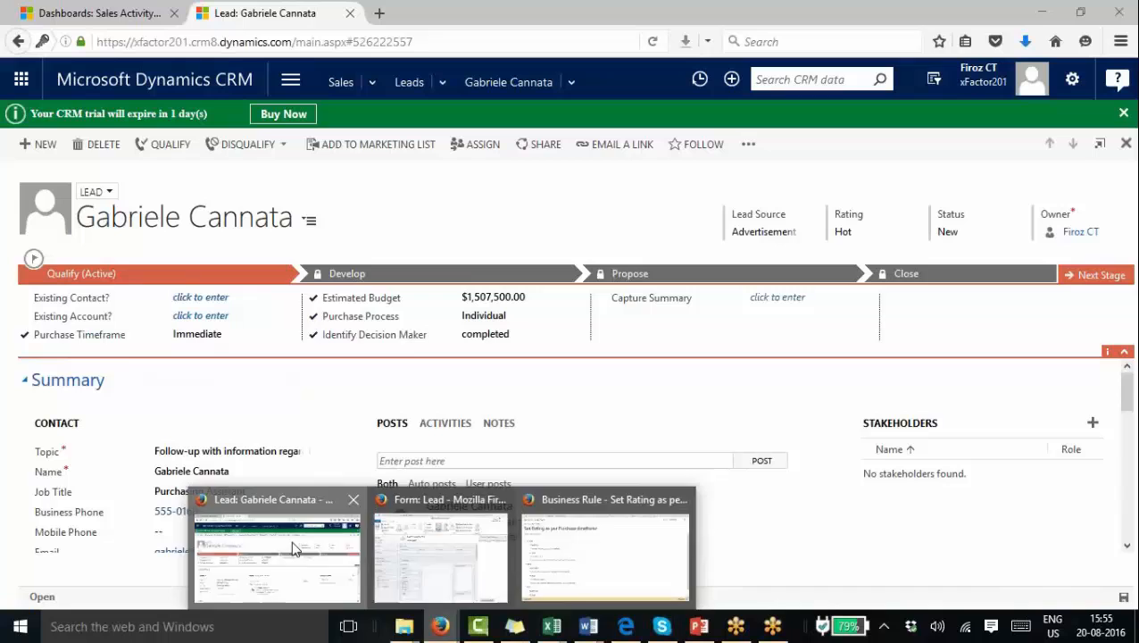
left_click(287, 550)
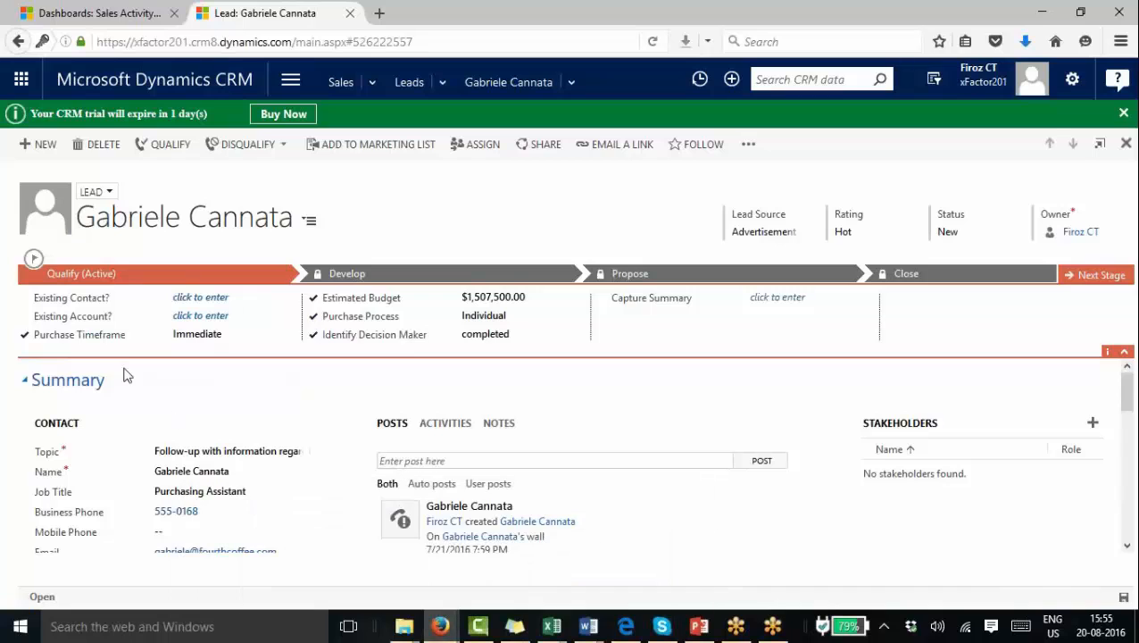
left_click(198, 337)
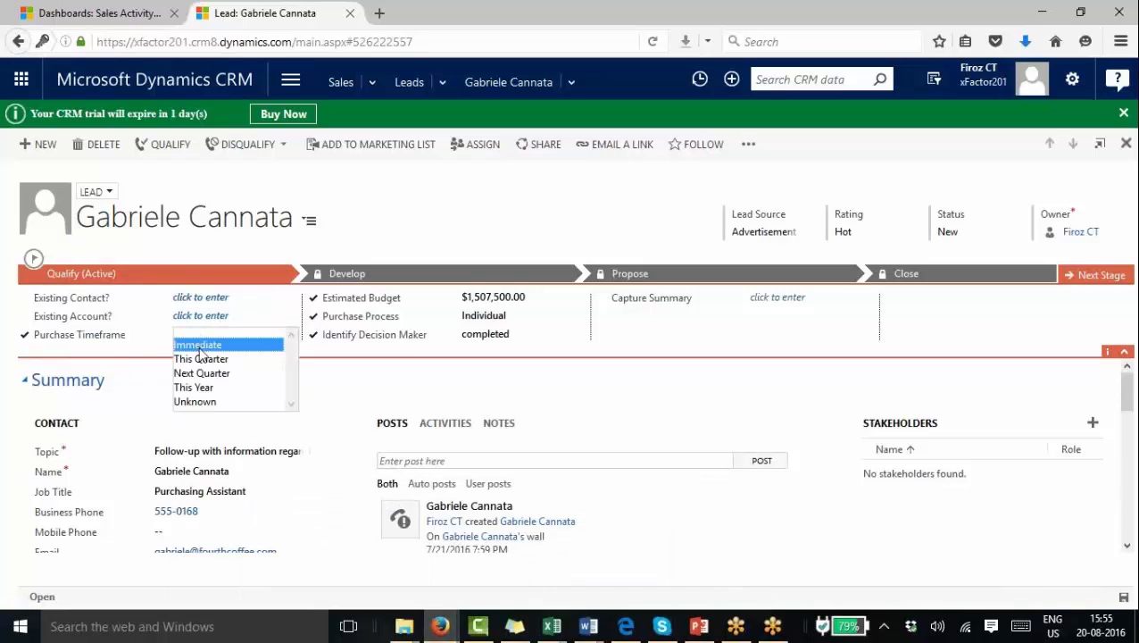
left_click(205, 355)
left_click(218, 338)
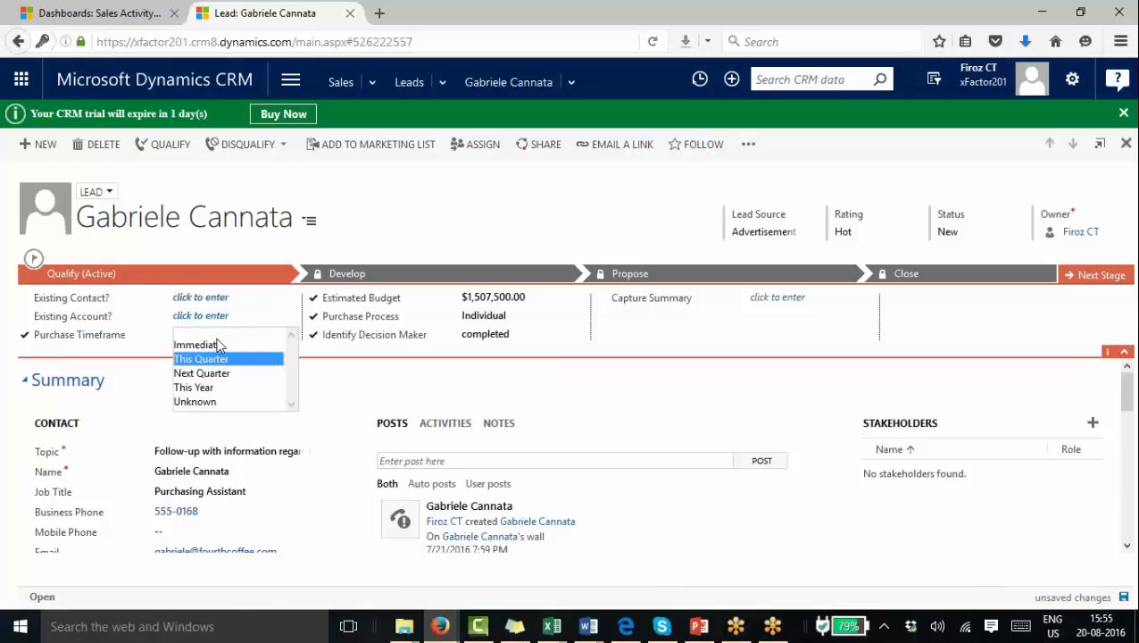
left_click(214, 345)
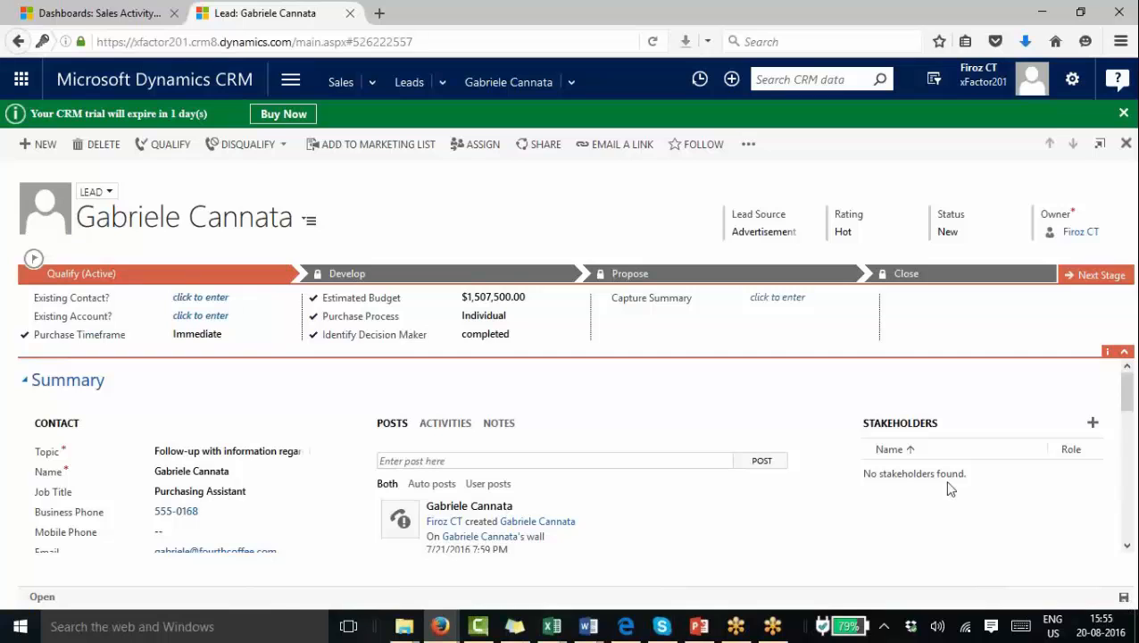
Set the lead's Purchase Timeframe to Next Quarter, save the record and reload the page, dismissing the pending email warning.
left_click(224, 338)
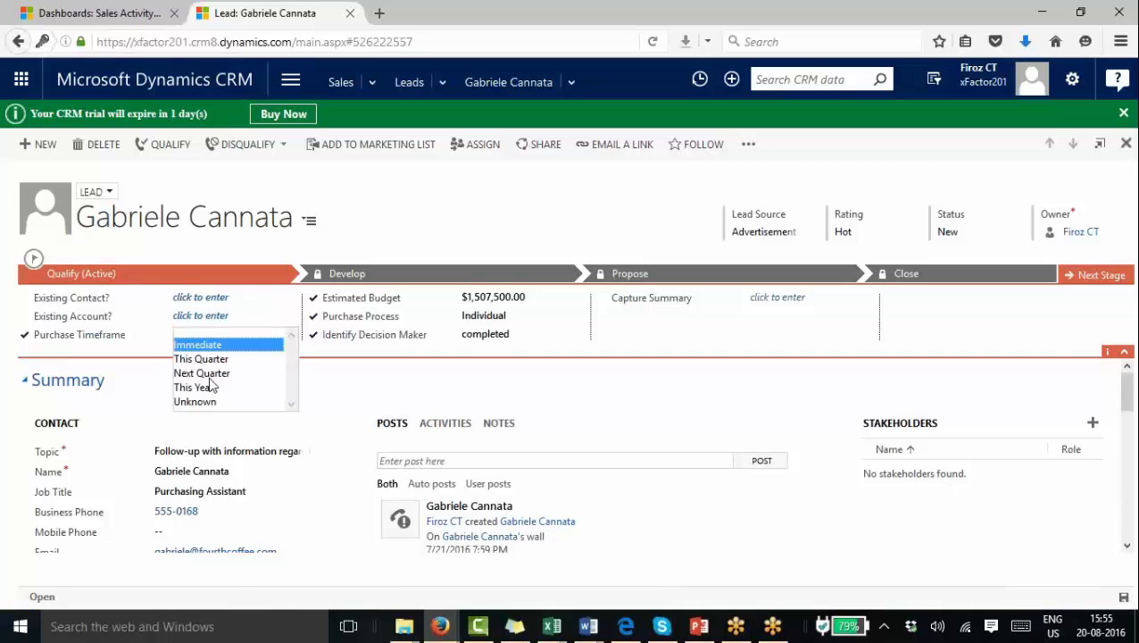
left_click(210, 373)
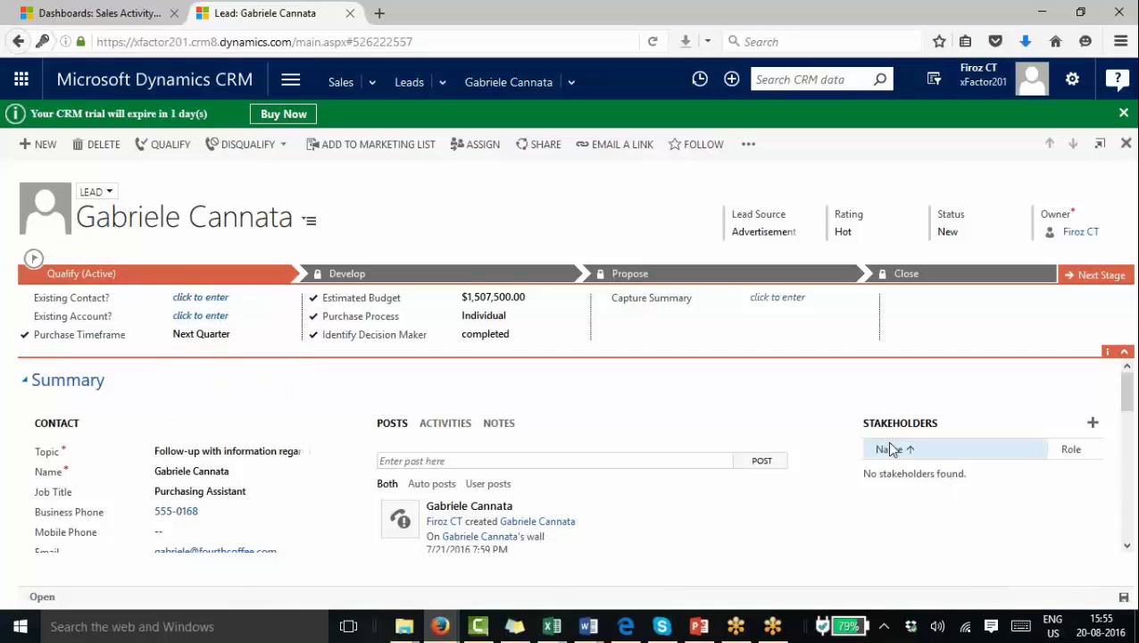
left_click(1124, 597)
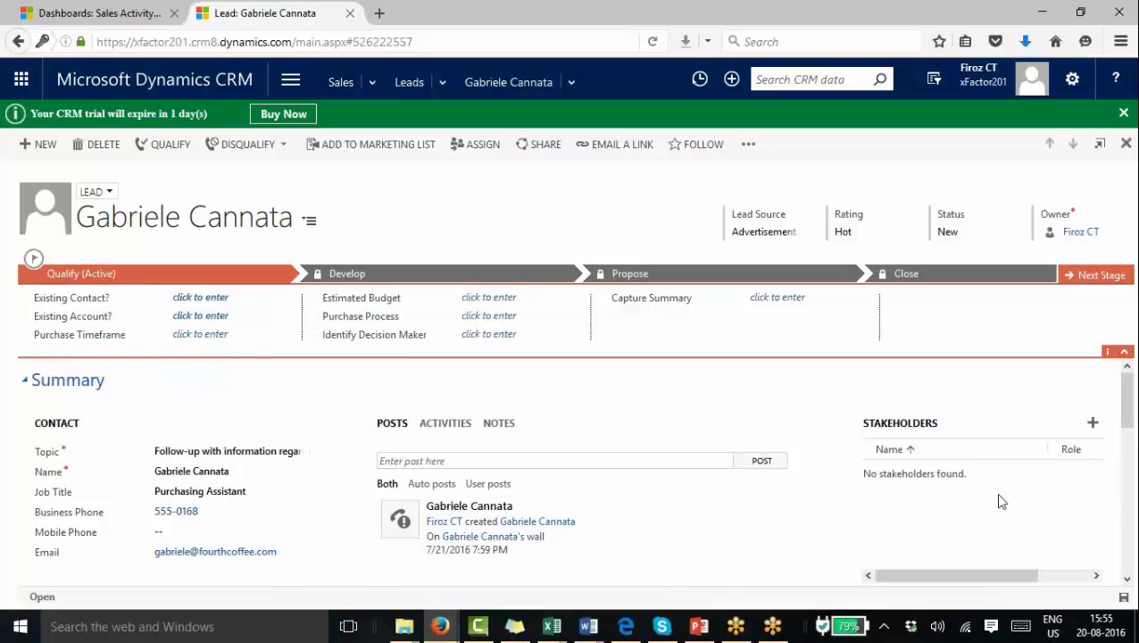
left_click(654, 42)
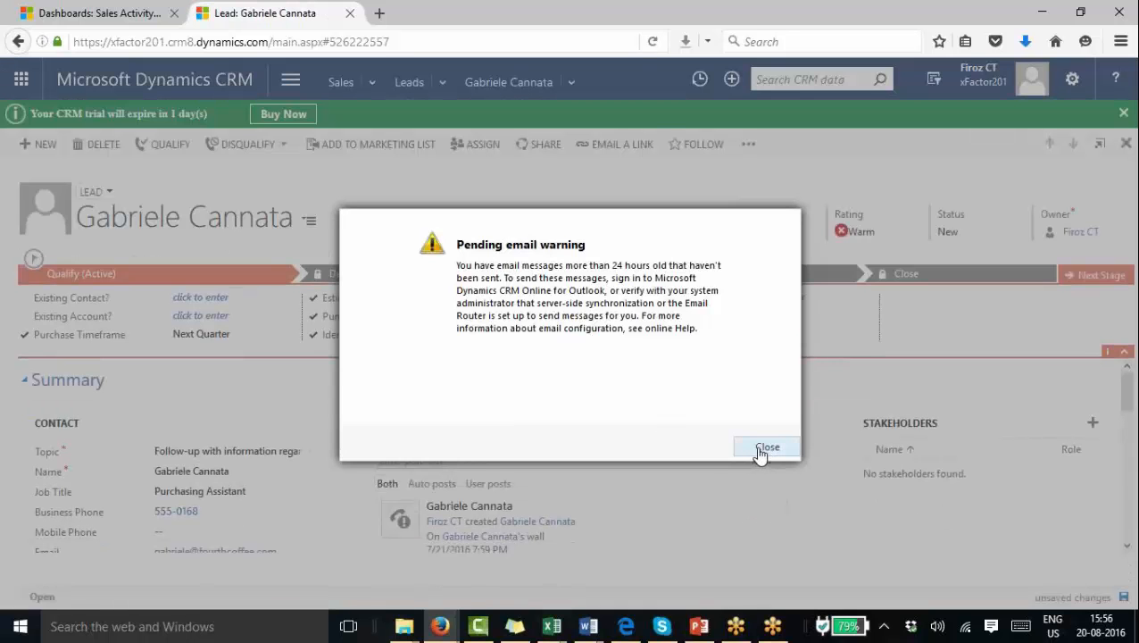
left_click(764, 449)
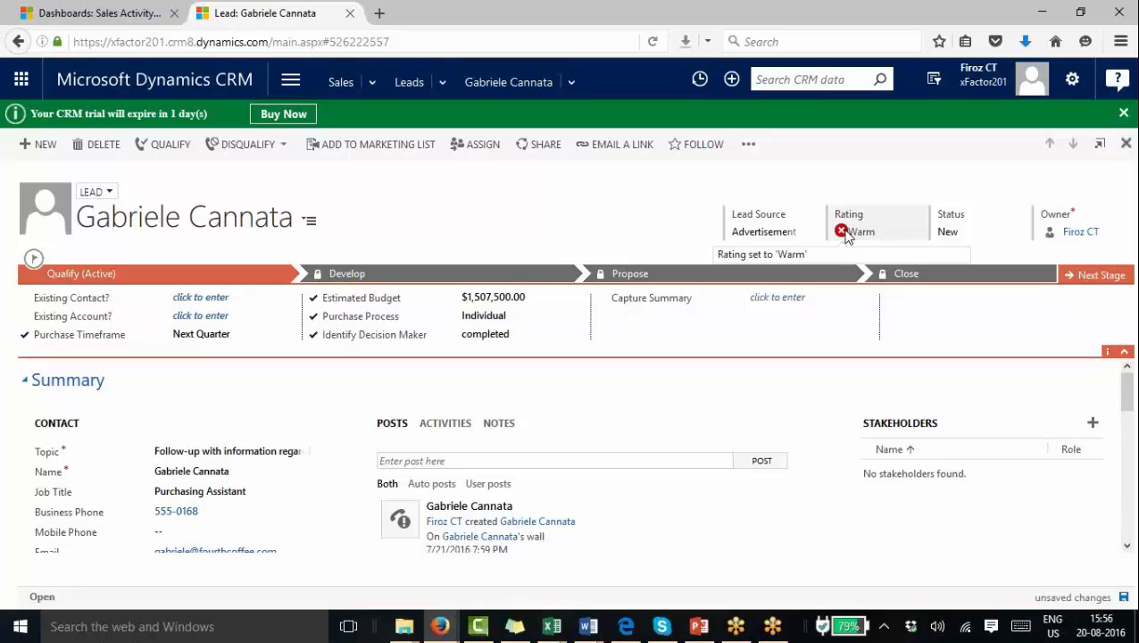
Test the business rule by setting the lead's Purchase Timeframe to This Year and then to Immediate, checking the Rating message.
left_click(246, 338)
left_click(247, 341)
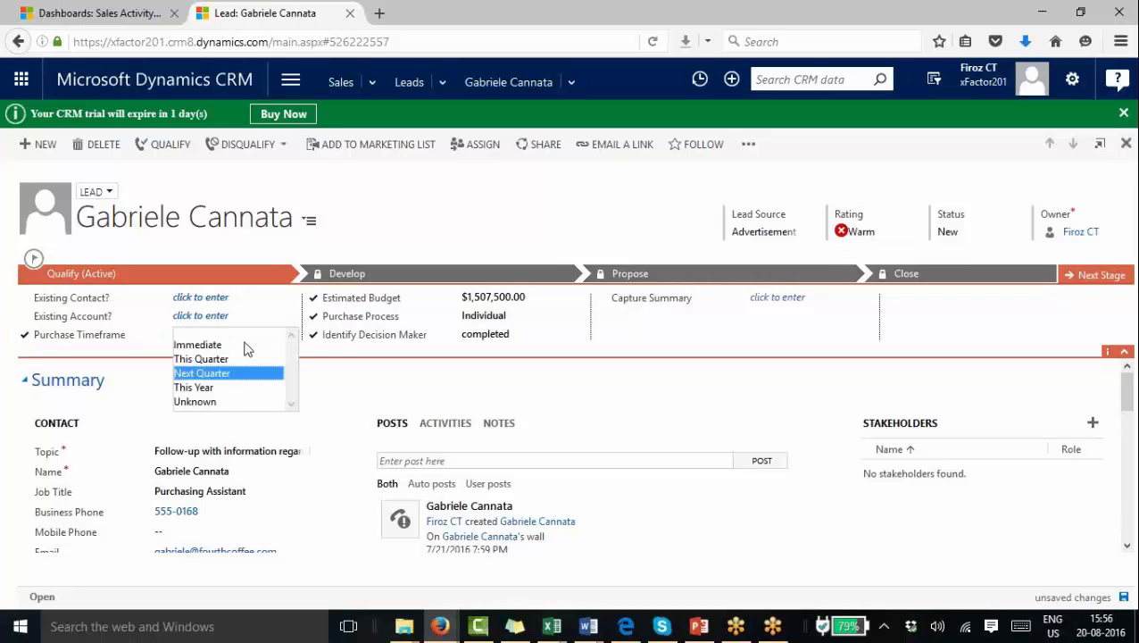
left_click(208, 394)
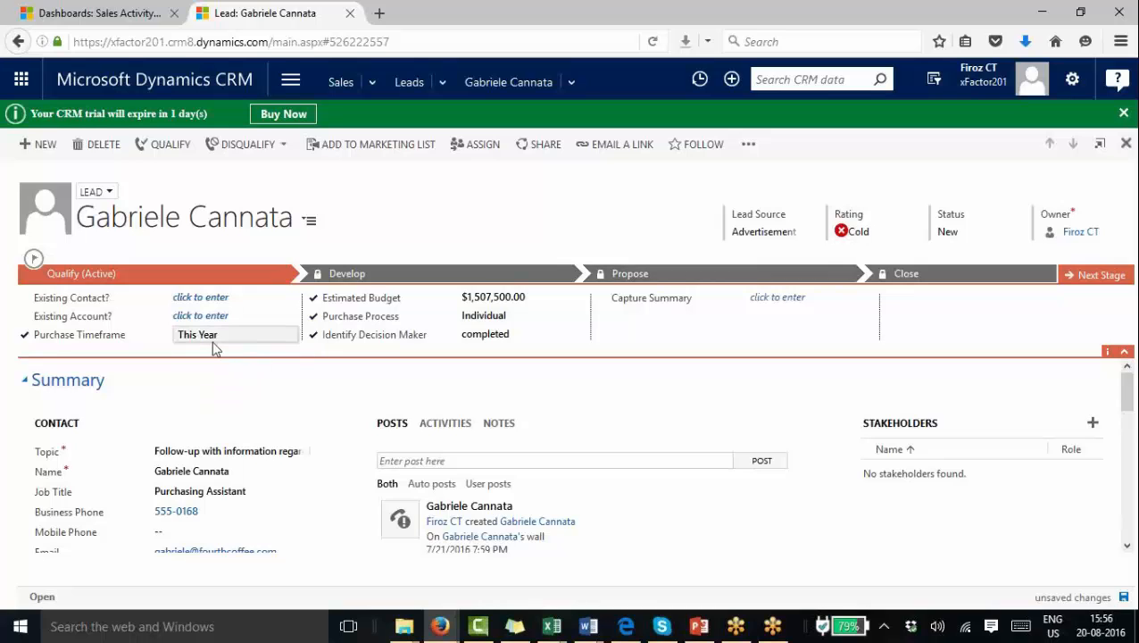
left_click(213, 349)
left_click(213, 346)
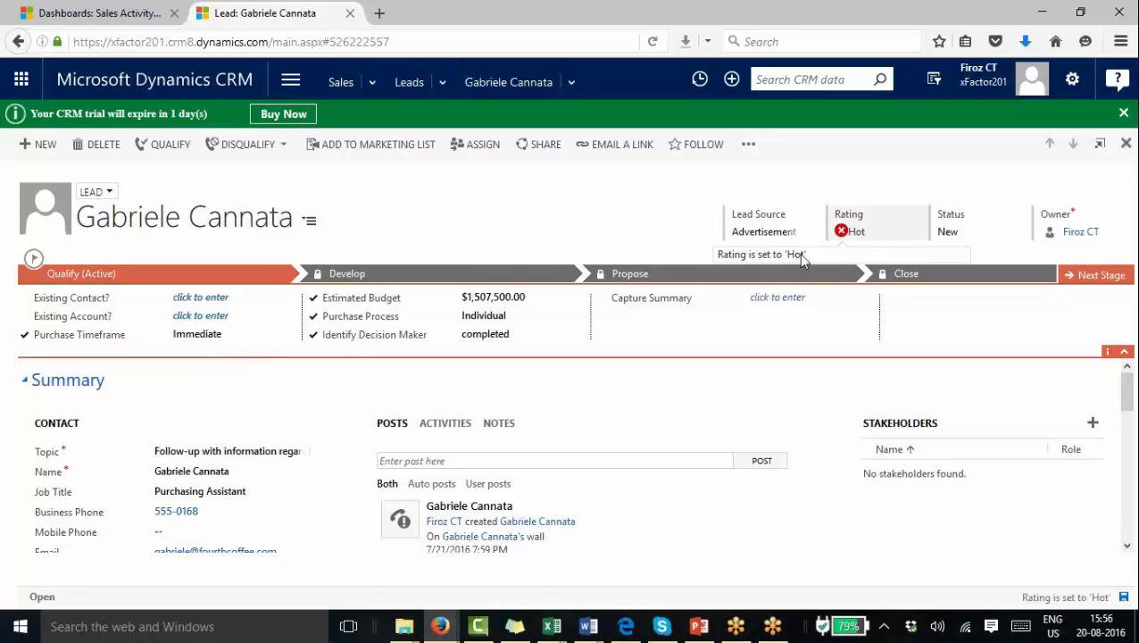
Return to the business rule "Set Rating as per Purchase timeframe" and deactivate it for editing.
mouse_move(440, 622)
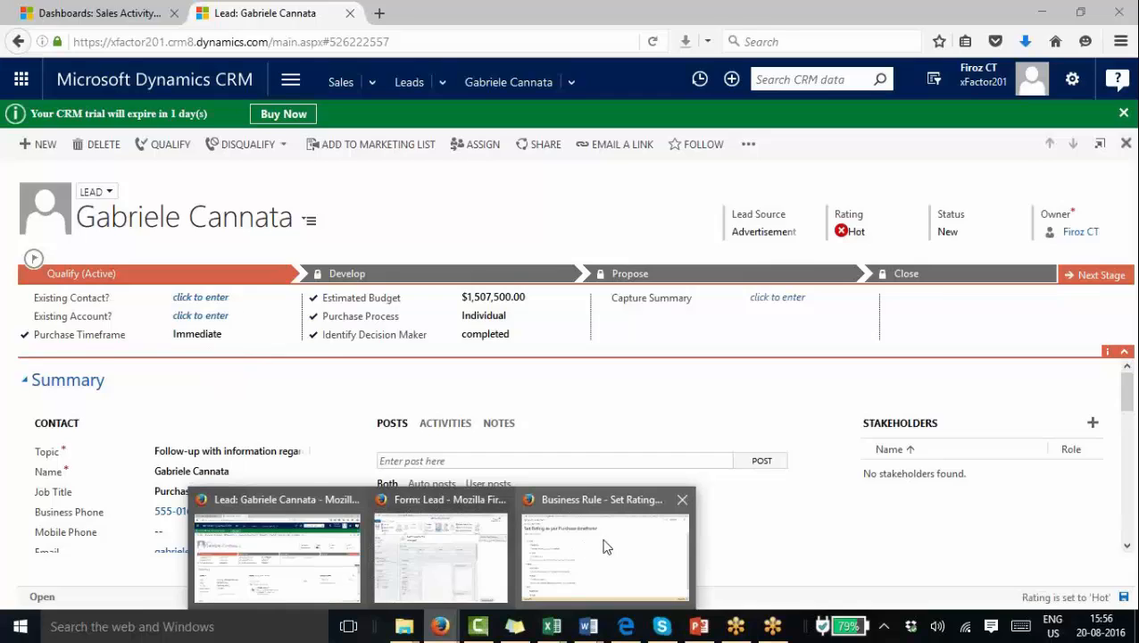
left_click(601, 545)
left_click(123, 61)
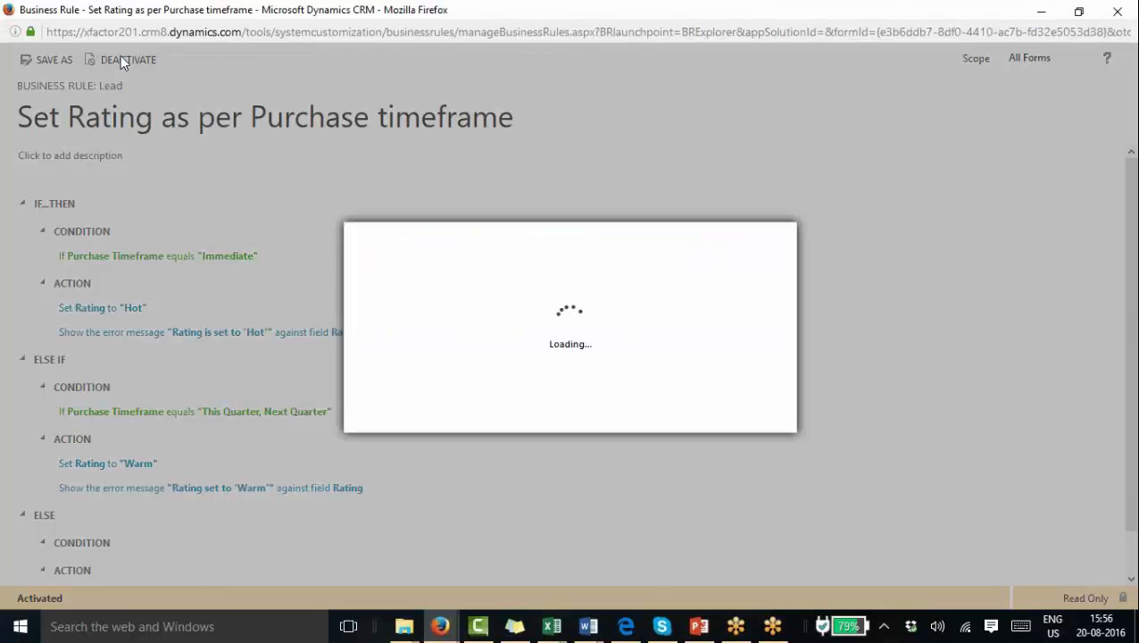
left_click(659, 419)
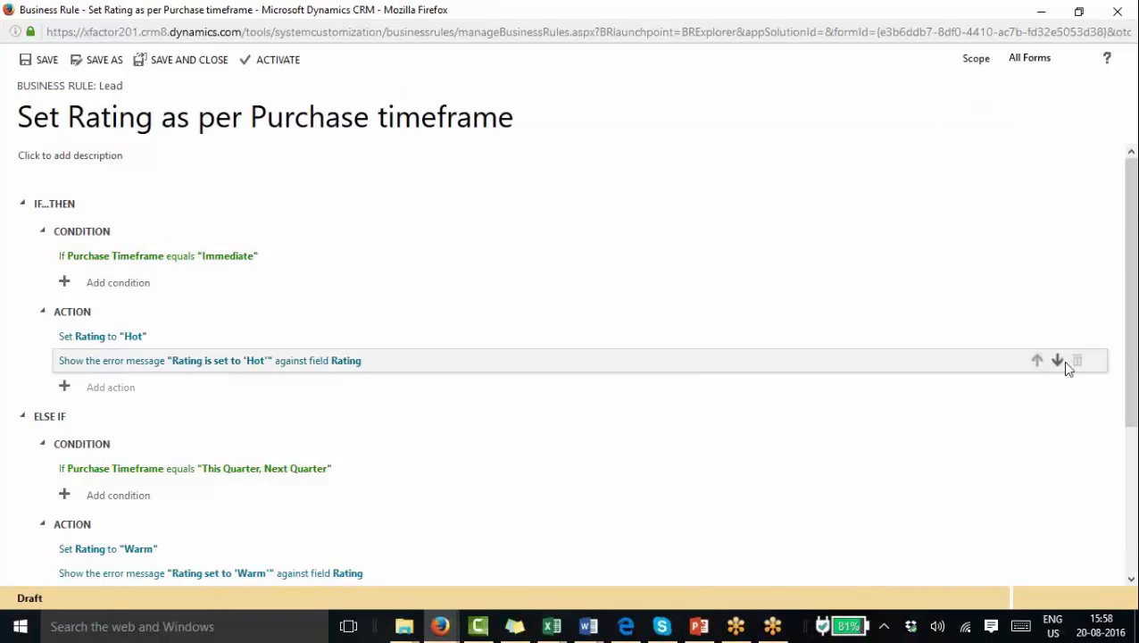
Delete the Show error message actions from the If, Else If and Else branches of the rule.
left_click(1078, 361)
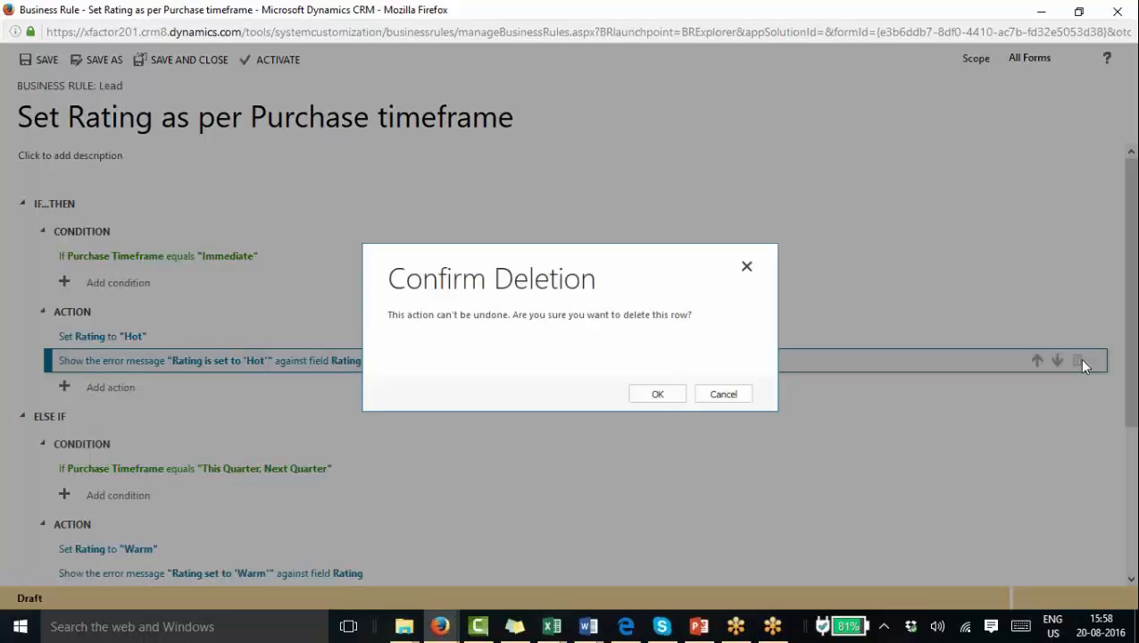
left_click(657, 394)
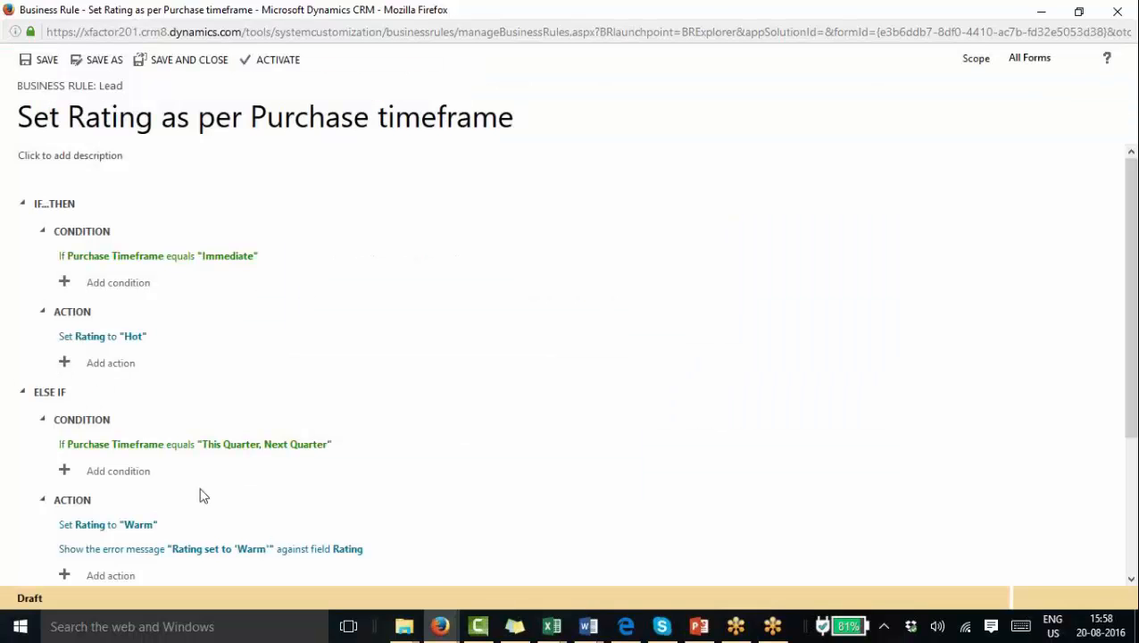
left_click(1079, 549)
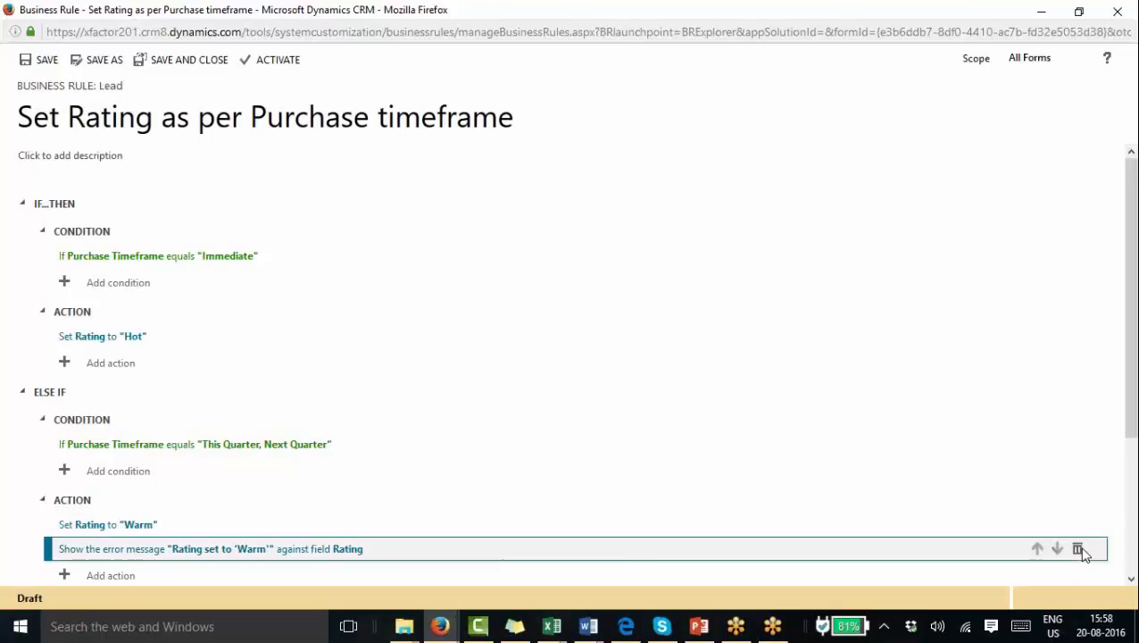
left_click(657, 395)
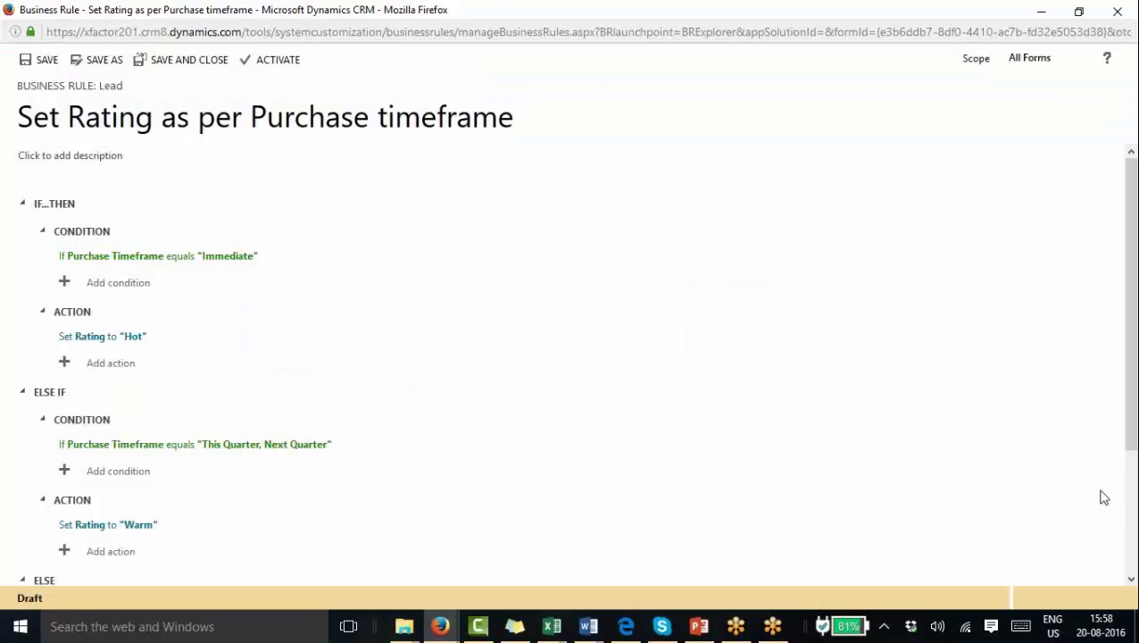
left_click(1132, 577)
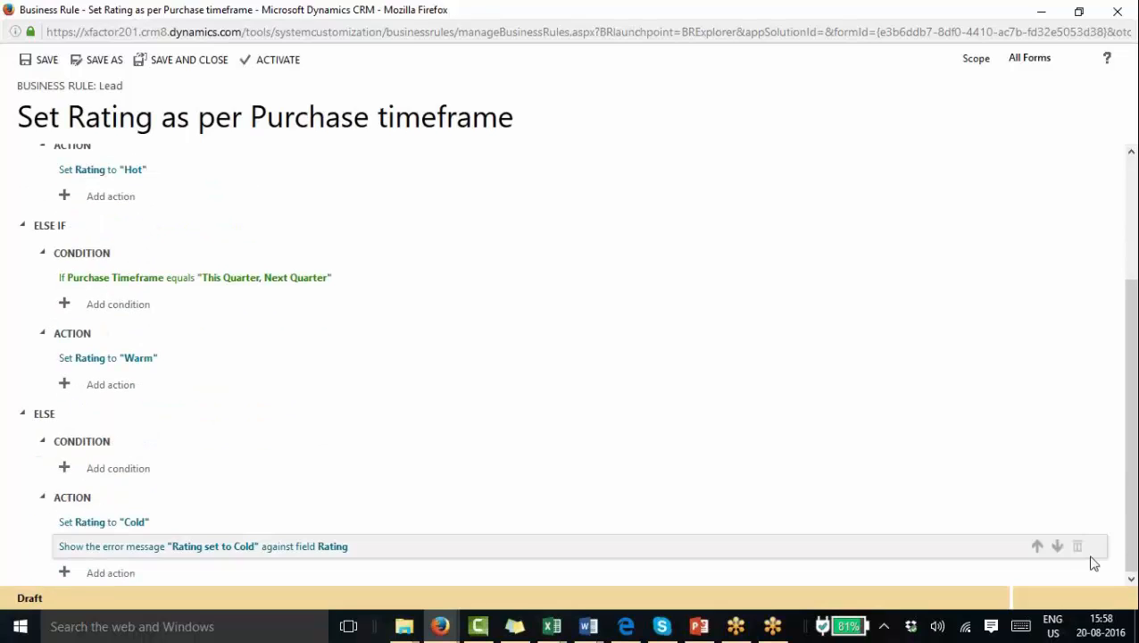
left_click(1079, 546)
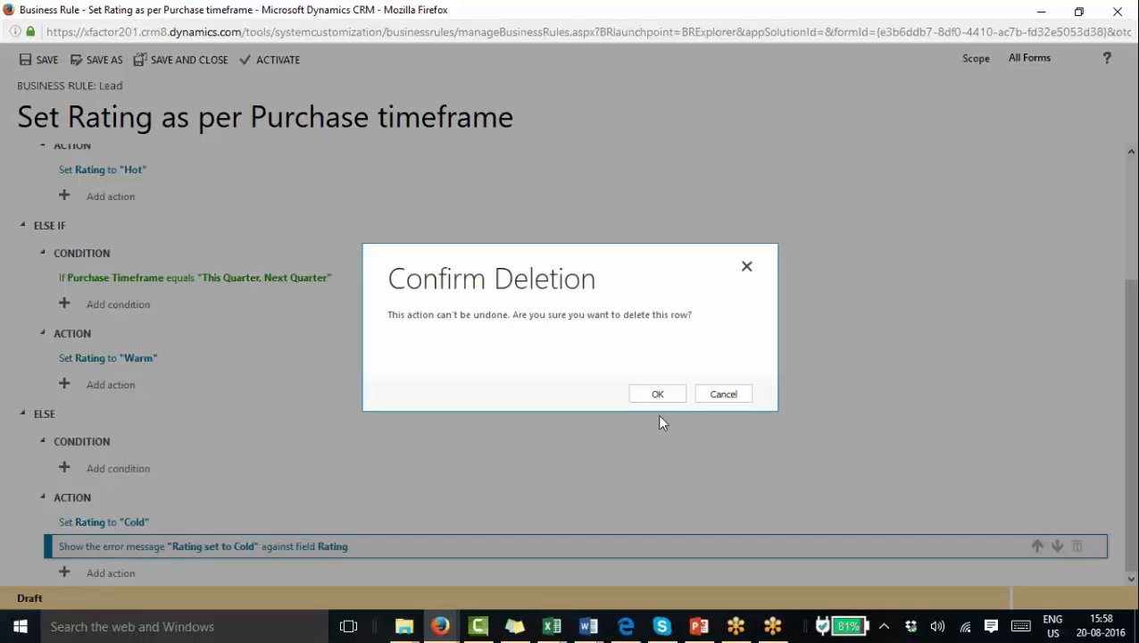
left_click(646, 395)
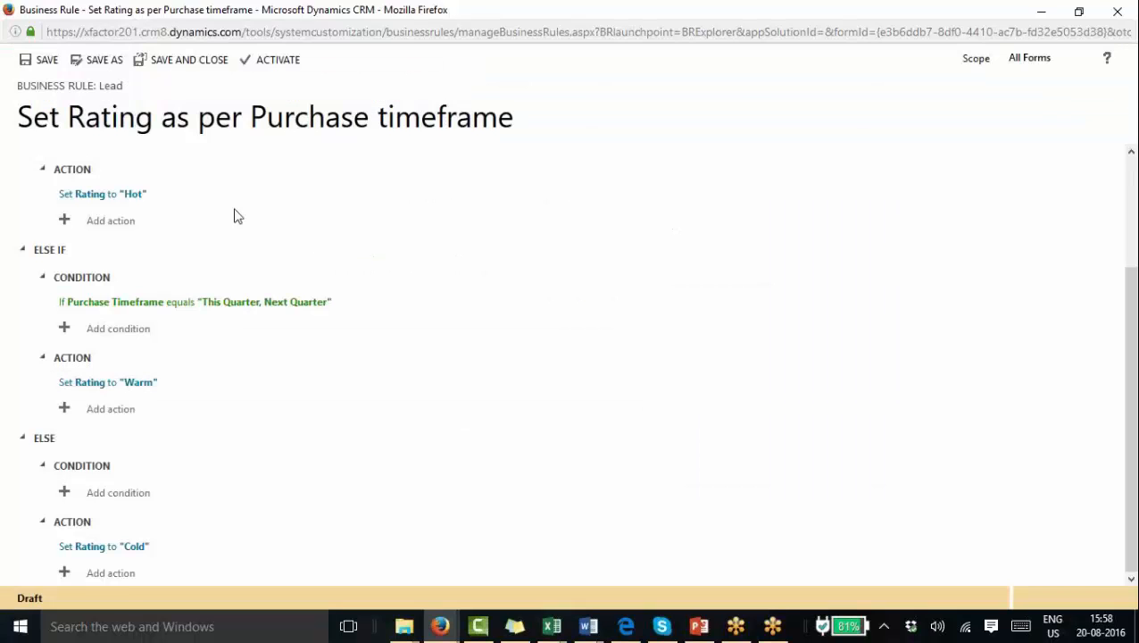
Save the edited business rule and activate it again.
left_click(46, 60)
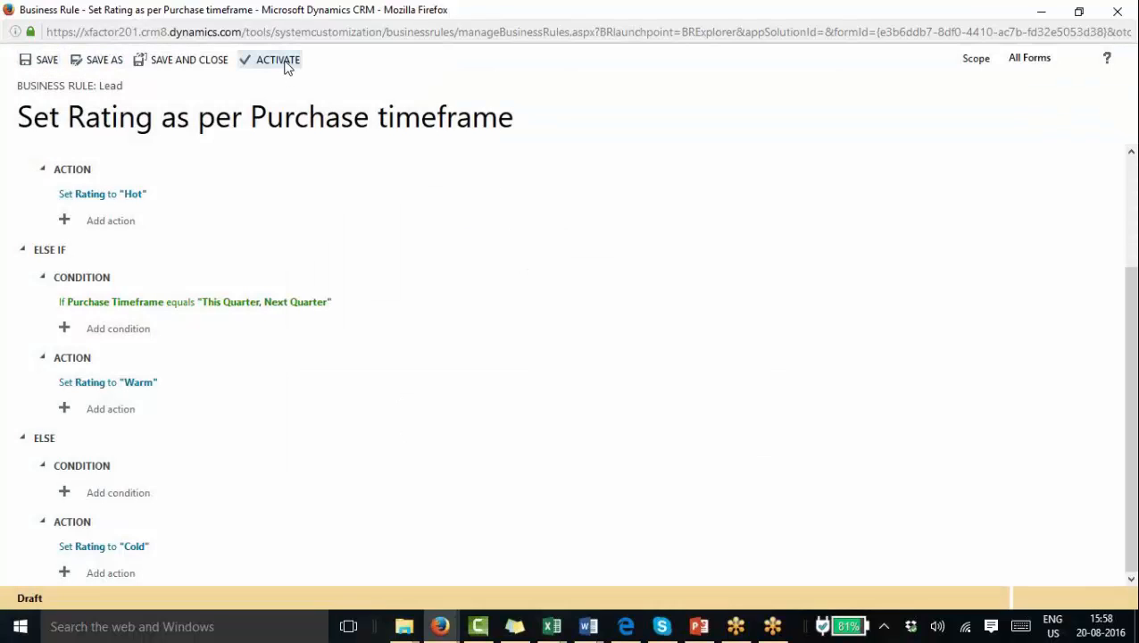
left_click(283, 62)
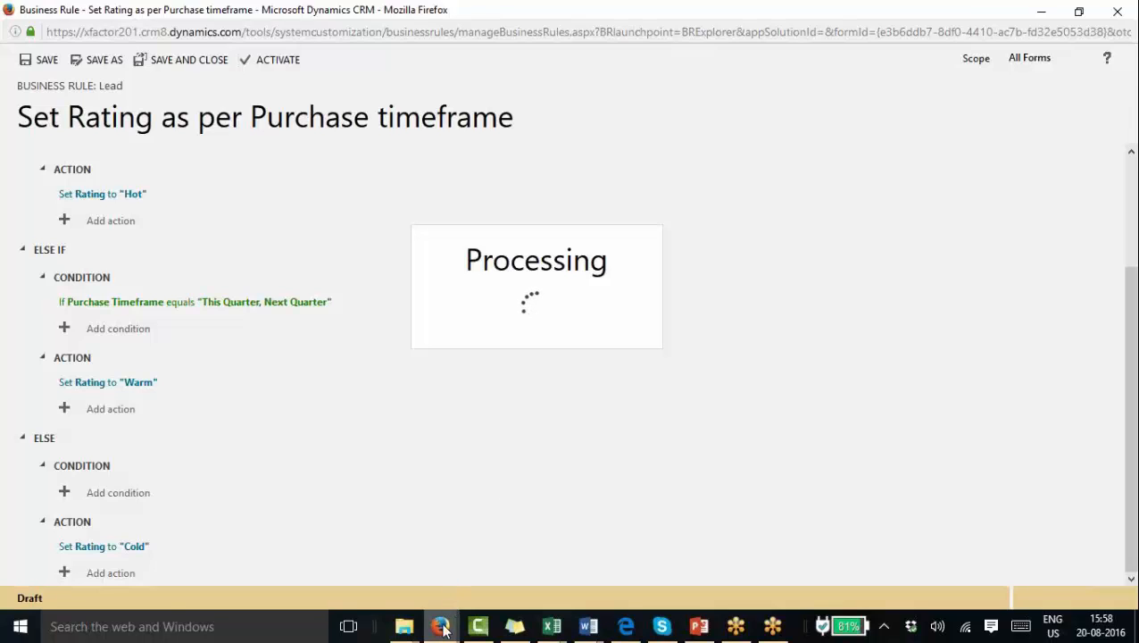
mouse_move(444, 627)
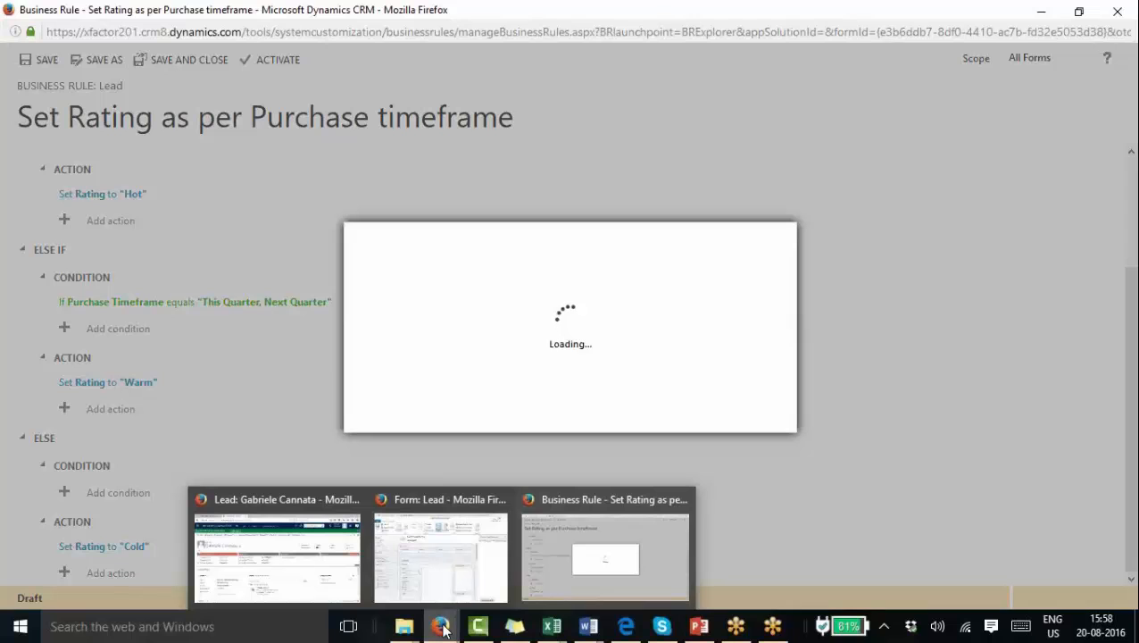
left_click(647, 414)
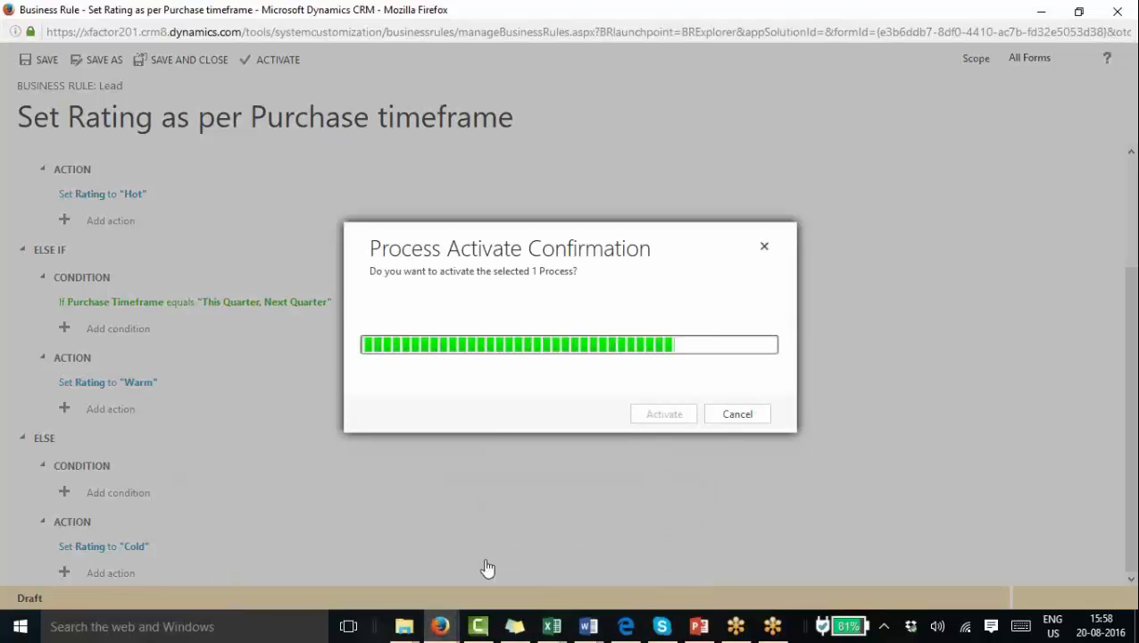
Switch to the lead record and reload the page, discarding the unsaved changes.
left_click(317, 572)
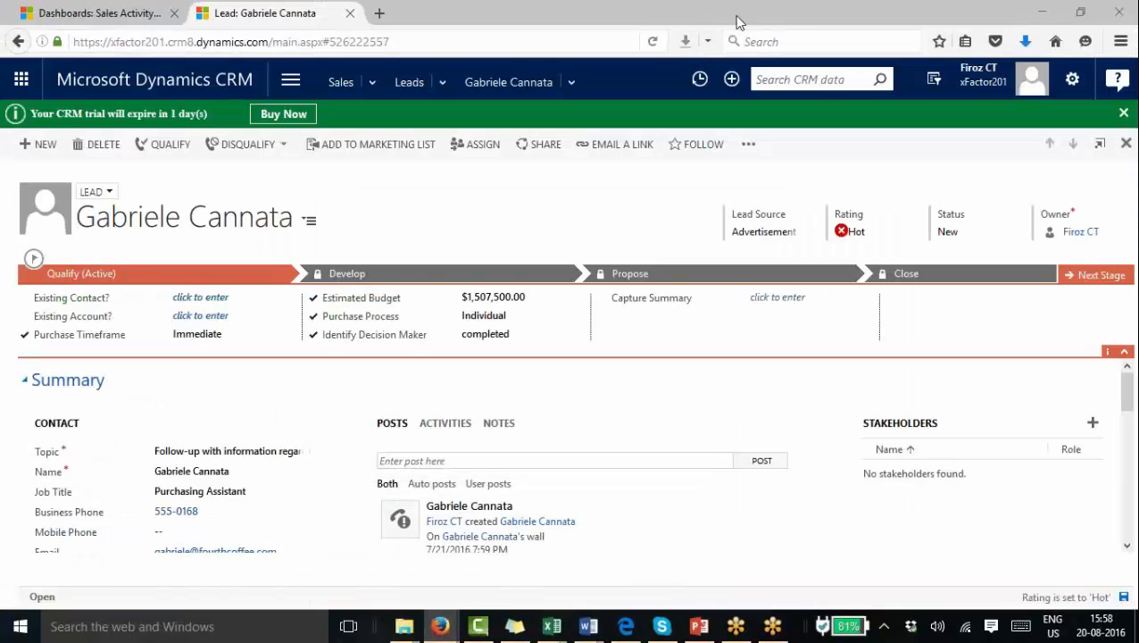
left_click(654, 43)
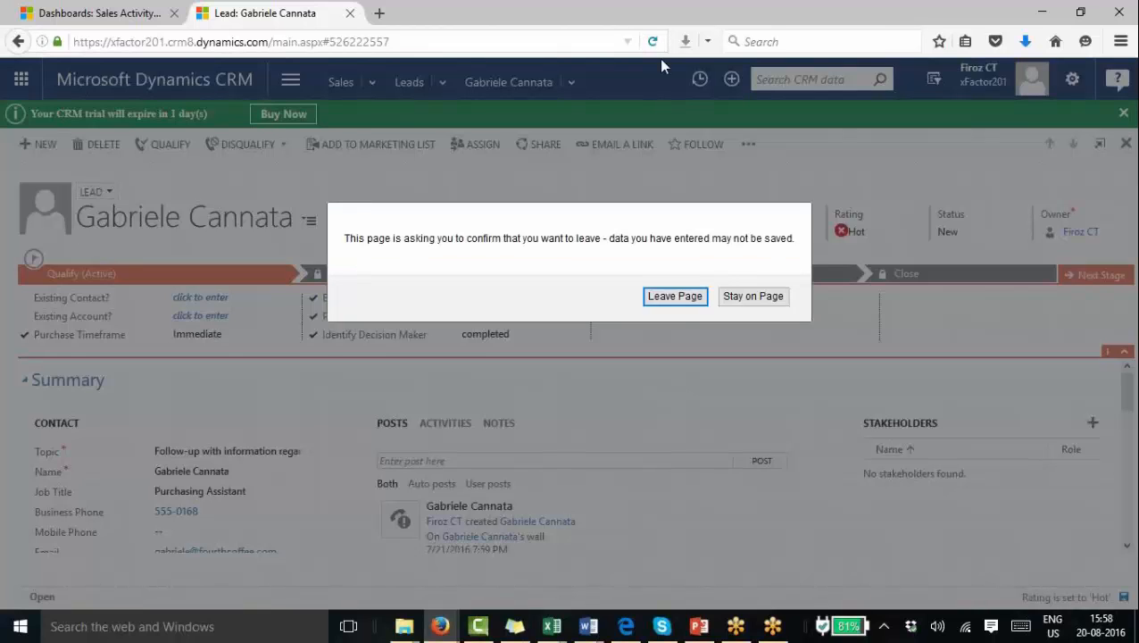
left_click(676, 298)
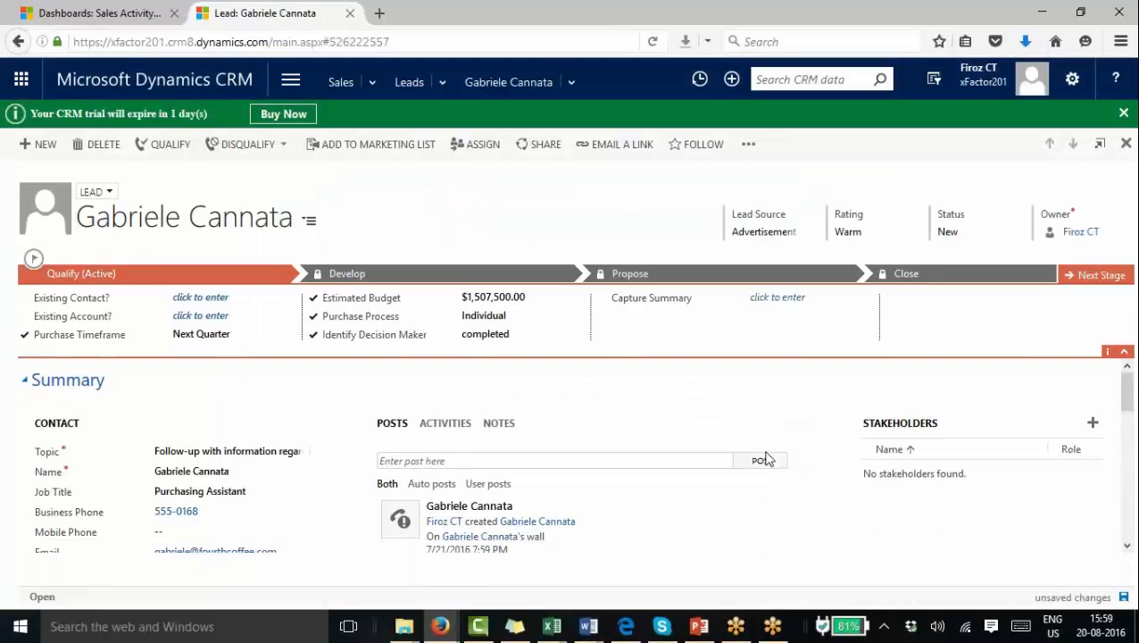
Test the revised rule by setting the lead's Purchase Timeframe to Immediate, This Year and Next Quarter in turn.
left_click(215, 343)
left_click(215, 345)
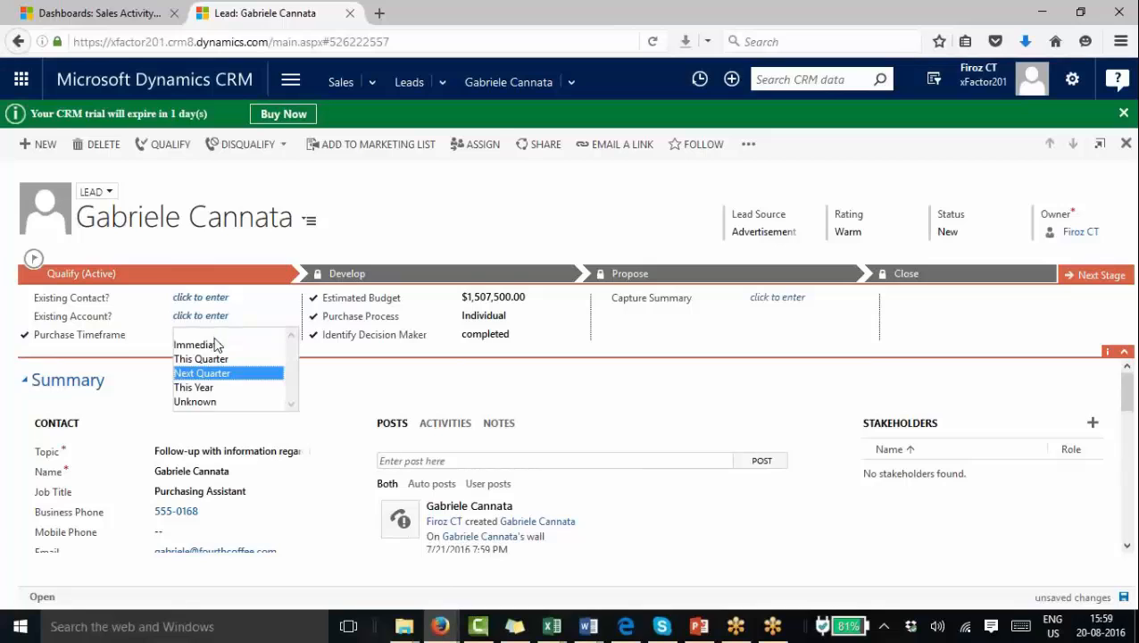
left_click(212, 345)
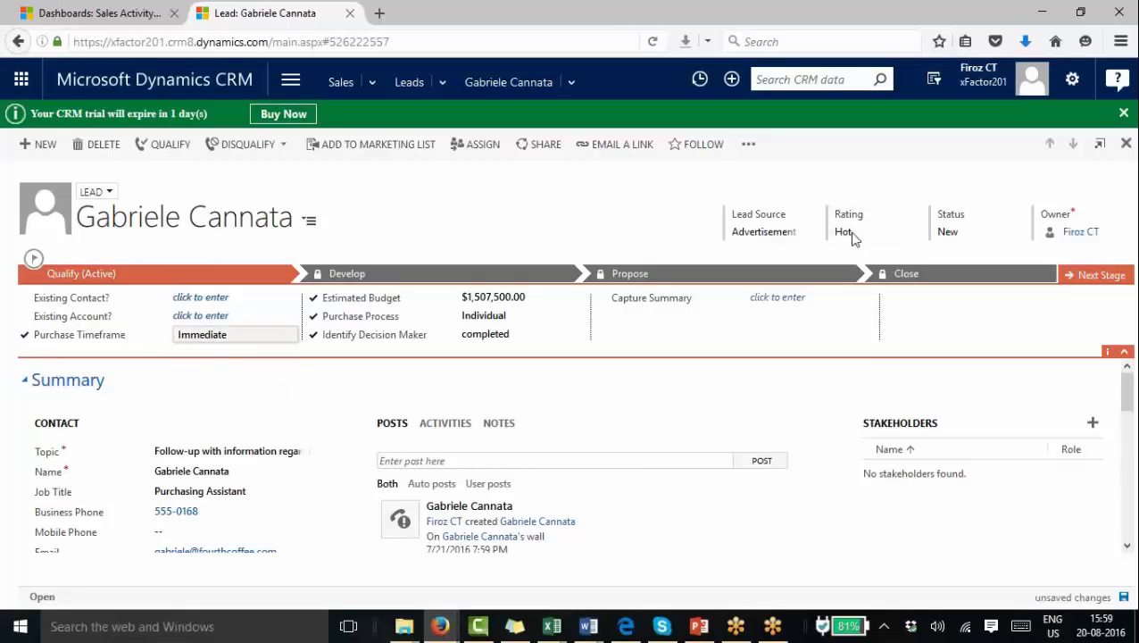
left_click(264, 334)
left_click(264, 335)
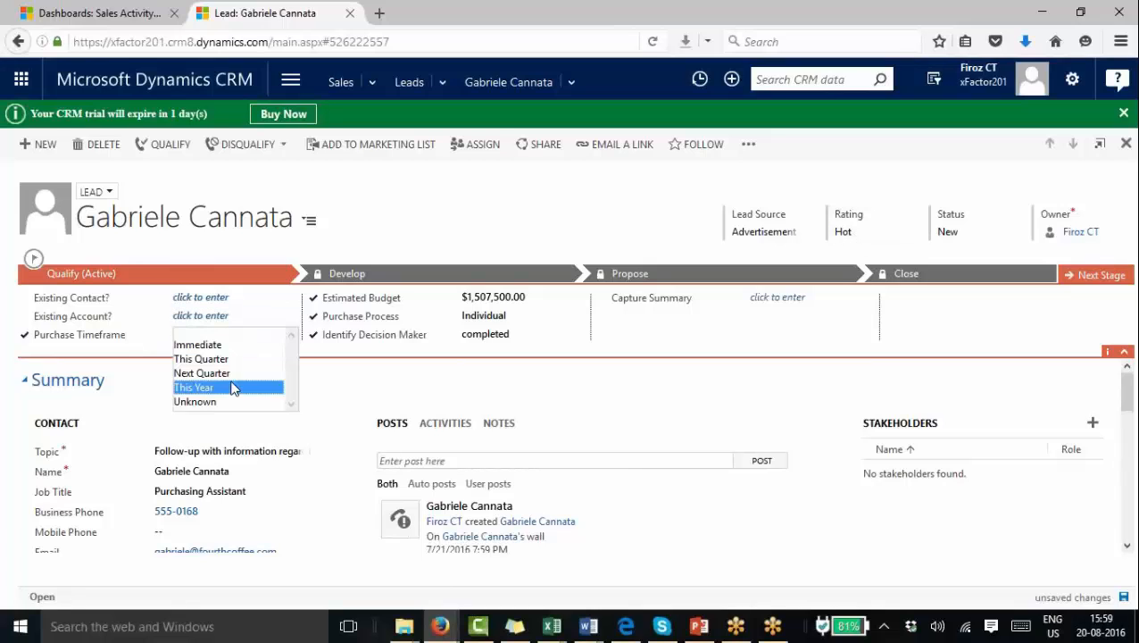
left_click(234, 389)
left_click(209, 338)
left_click(209, 337)
left_click(205, 375)
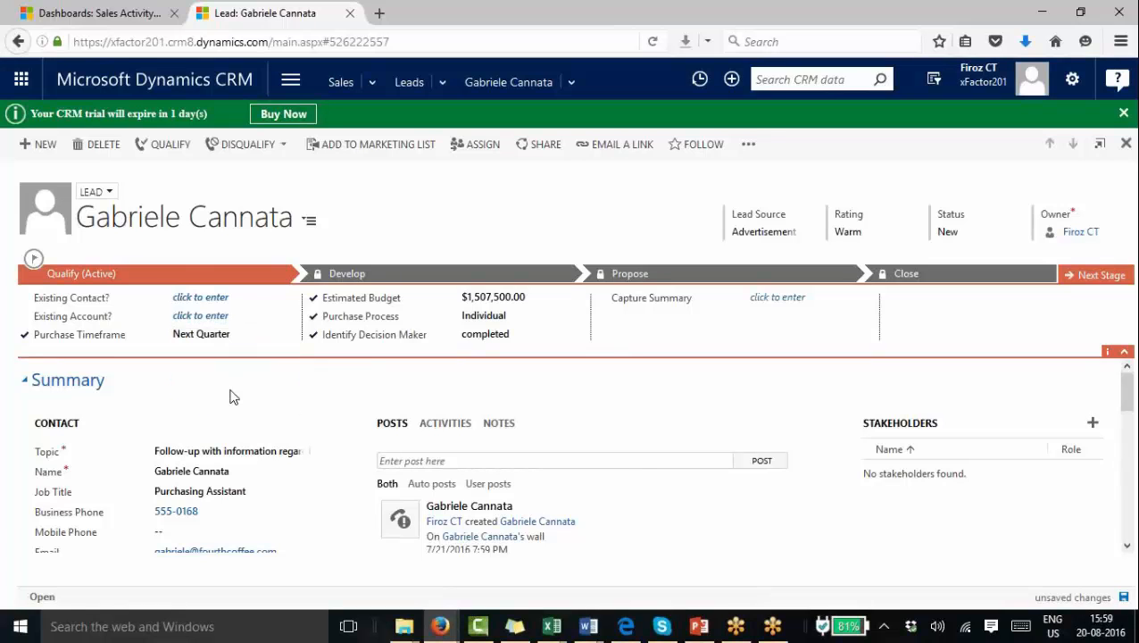
Switch to the PowerPoint presentation and examine slide 7, "Practise: Set Exchange Rate field as Required", at higher magnification.
left_click(699, 627)
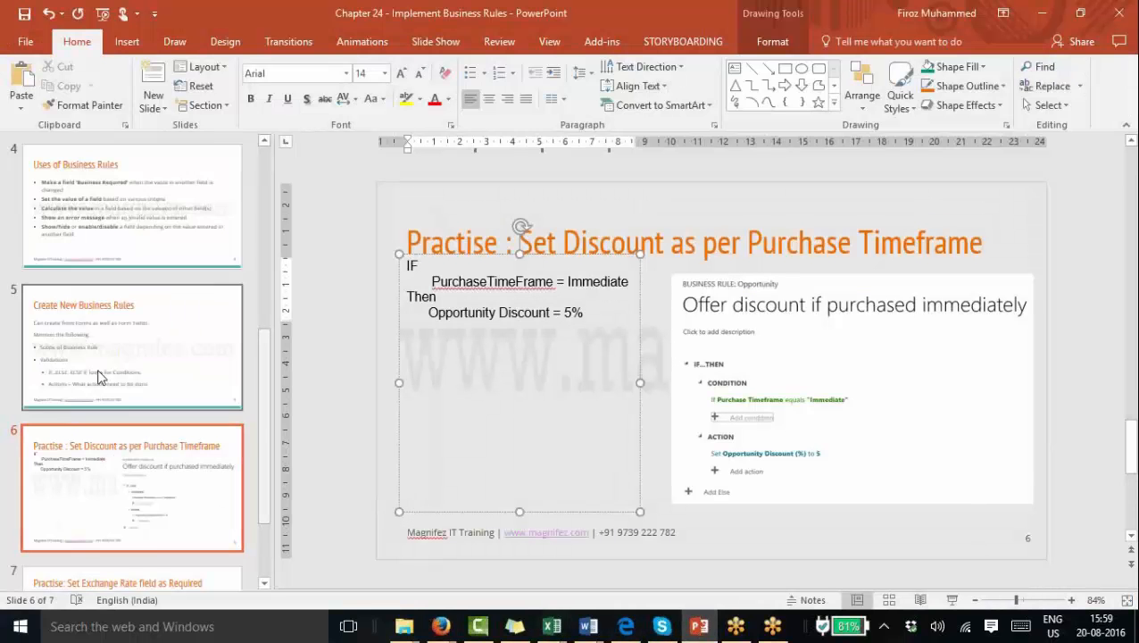
left_click(153, 578)
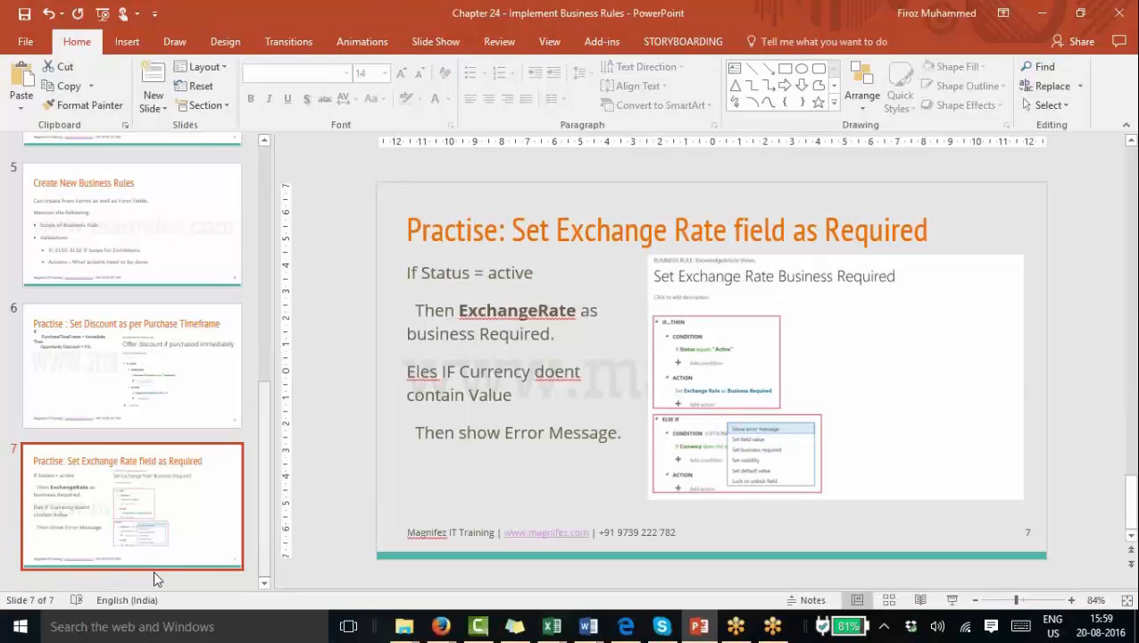
scroll(840, 384, "up", 6)
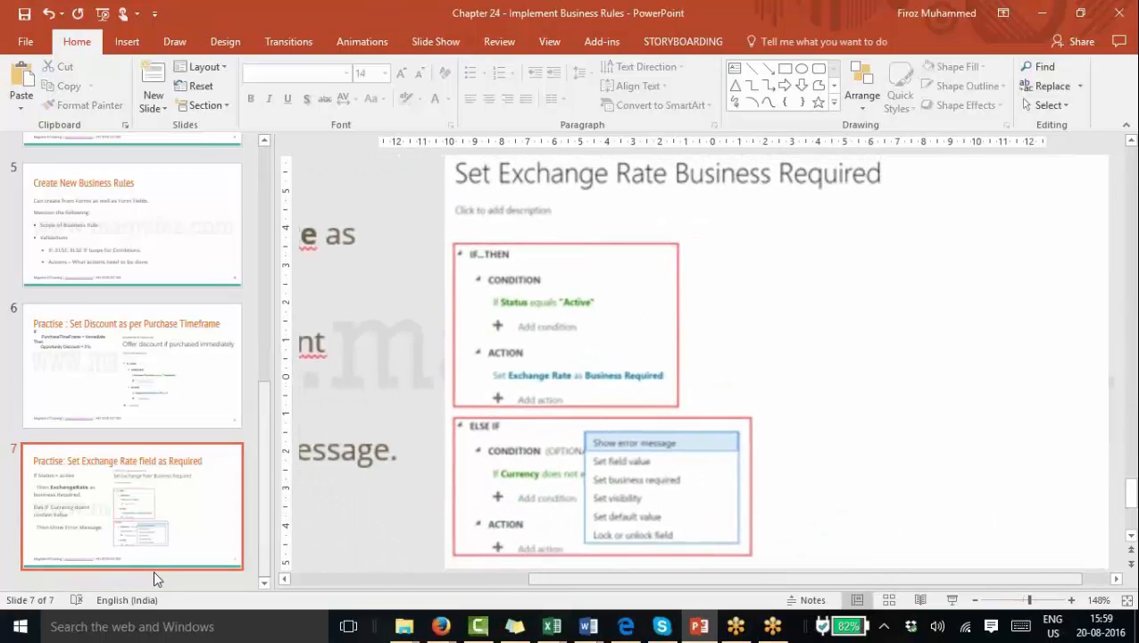
scroll(766, 384, "down", 1)
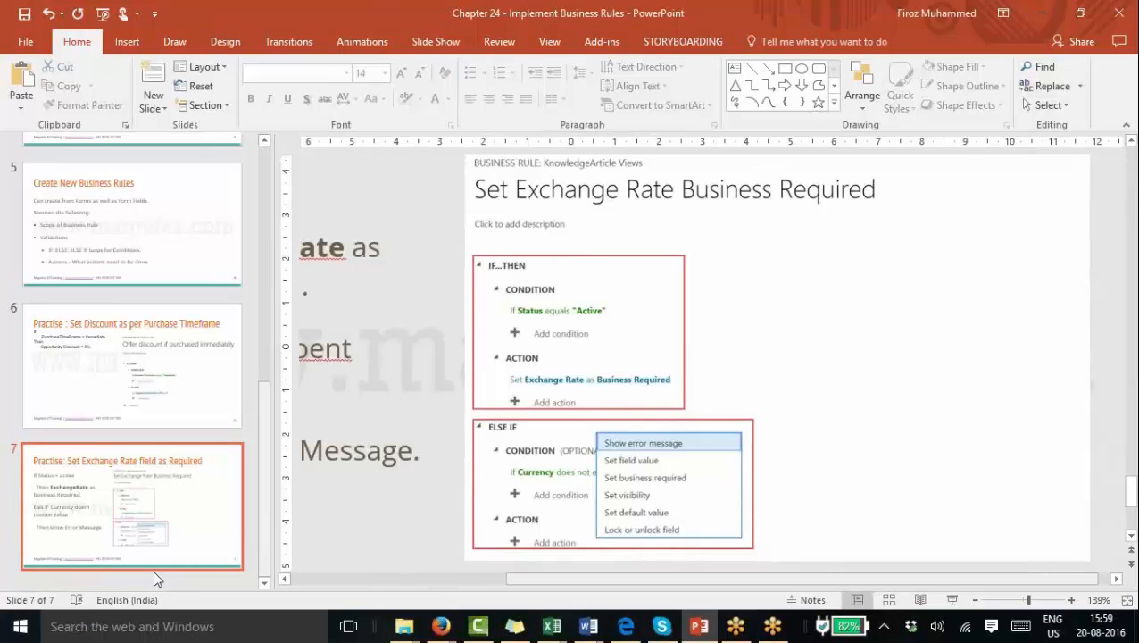